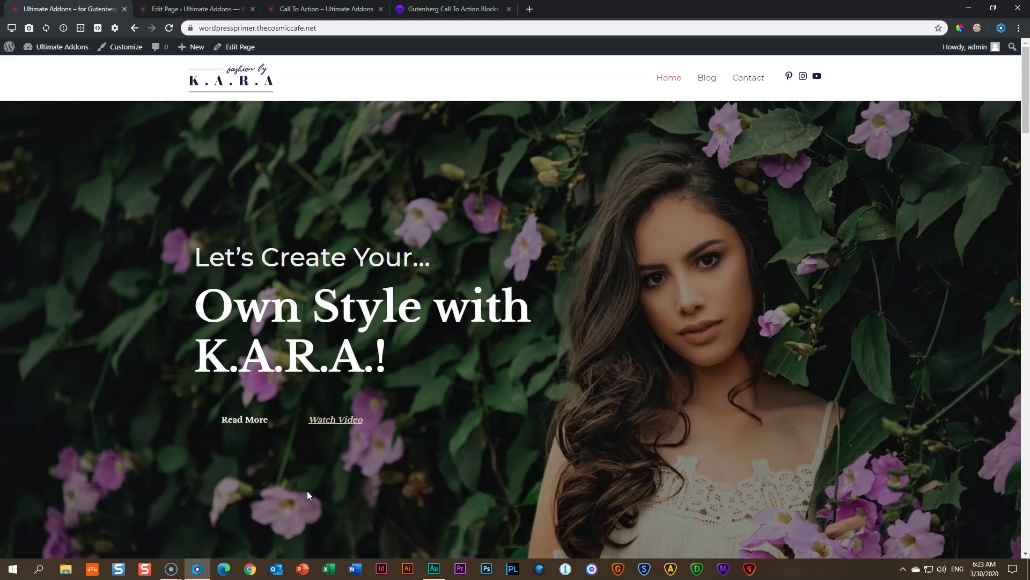
Scroll down the page, then return to editing the Call To Action page
scroll(325, 468, down, 9)
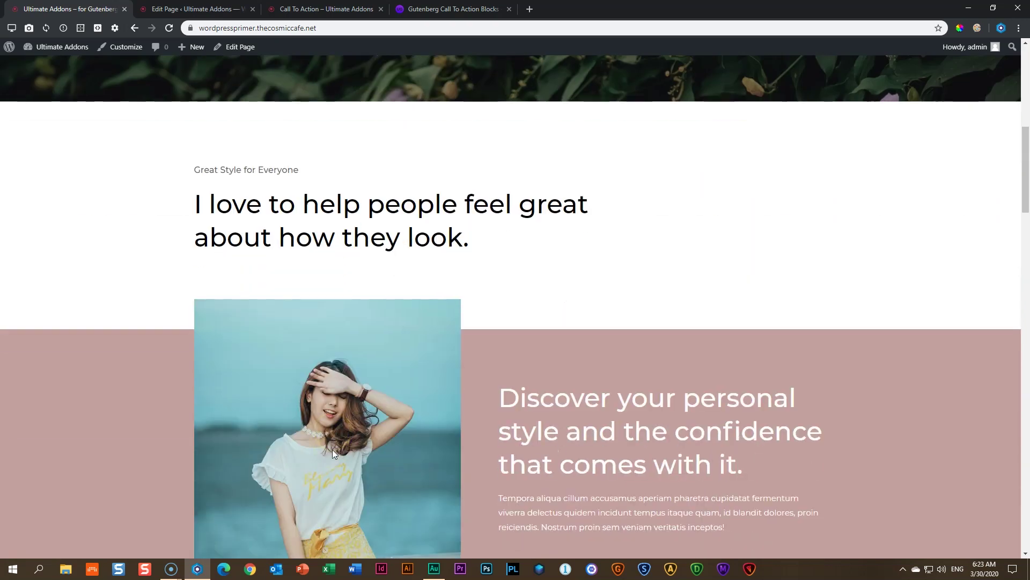
scroll(332, 450, down, 3)
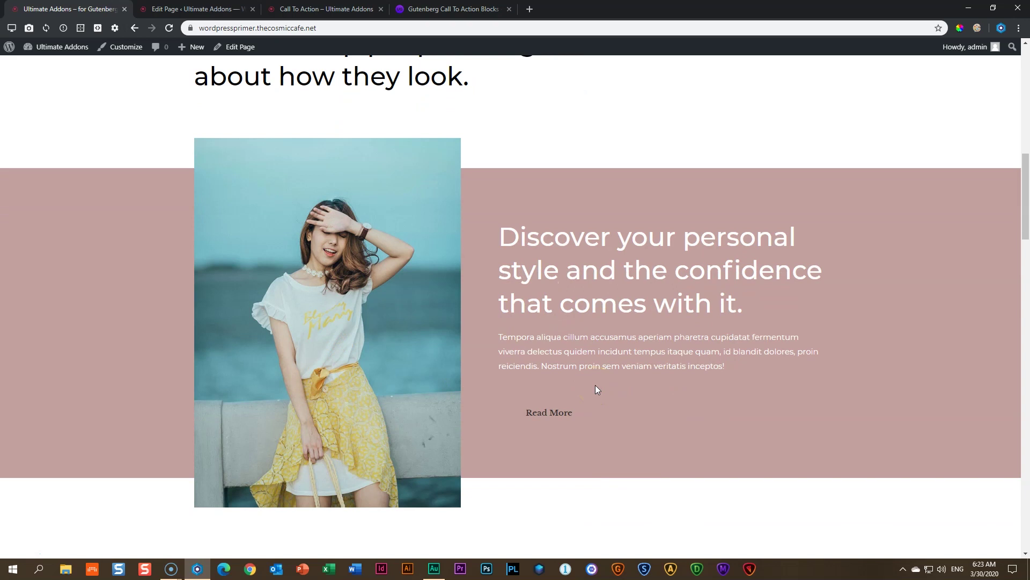
scroll(595, 385, down, 7)
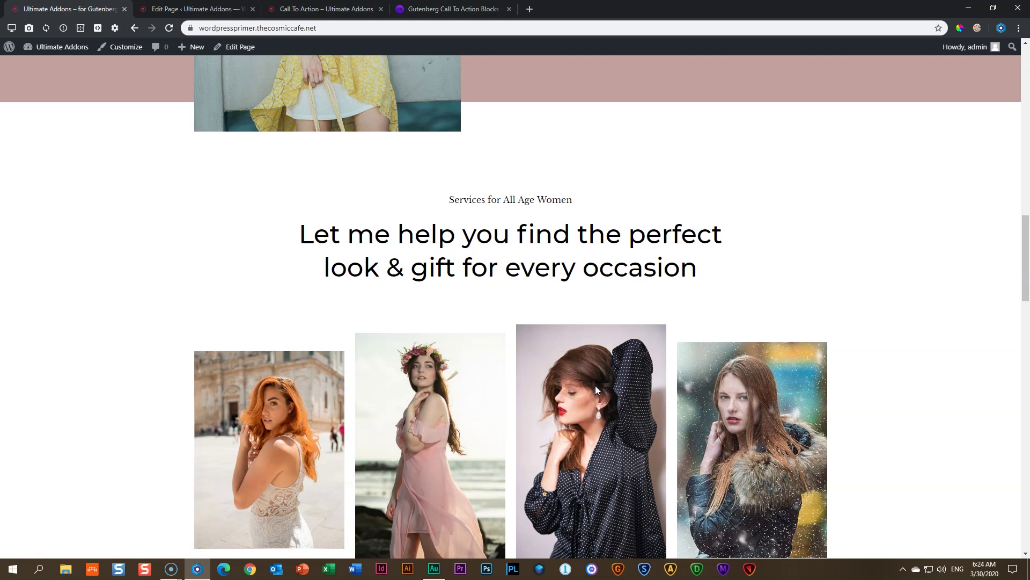
scroll(596, 388, down, 9)
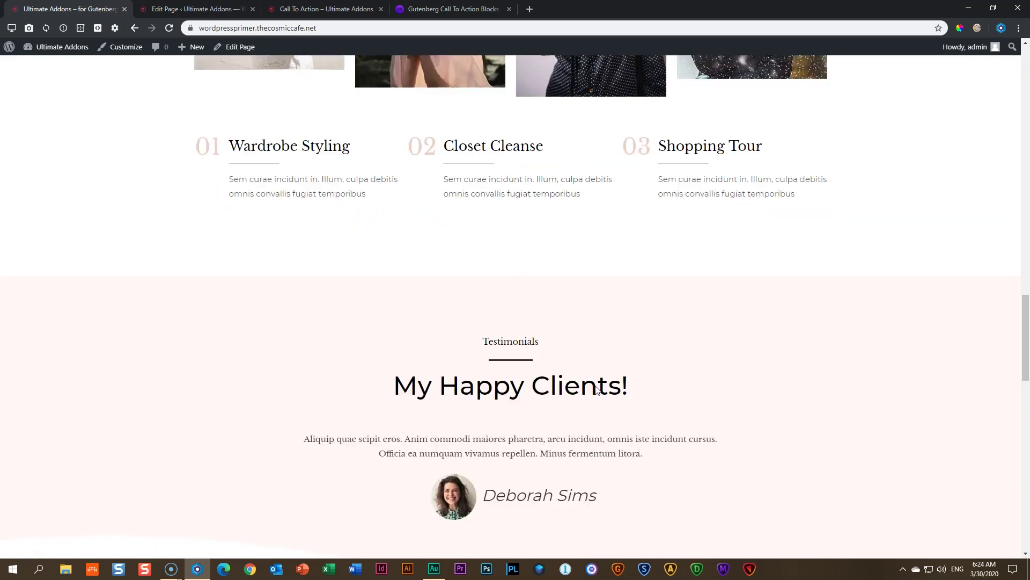
scroll(597, 389, down, 3)
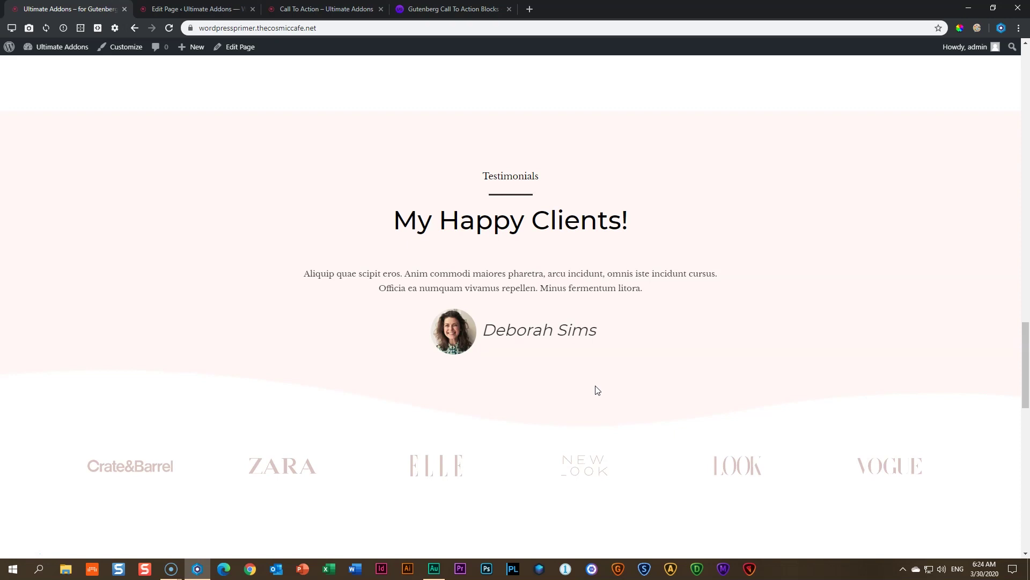
click(597, 390)
click(205, 9)
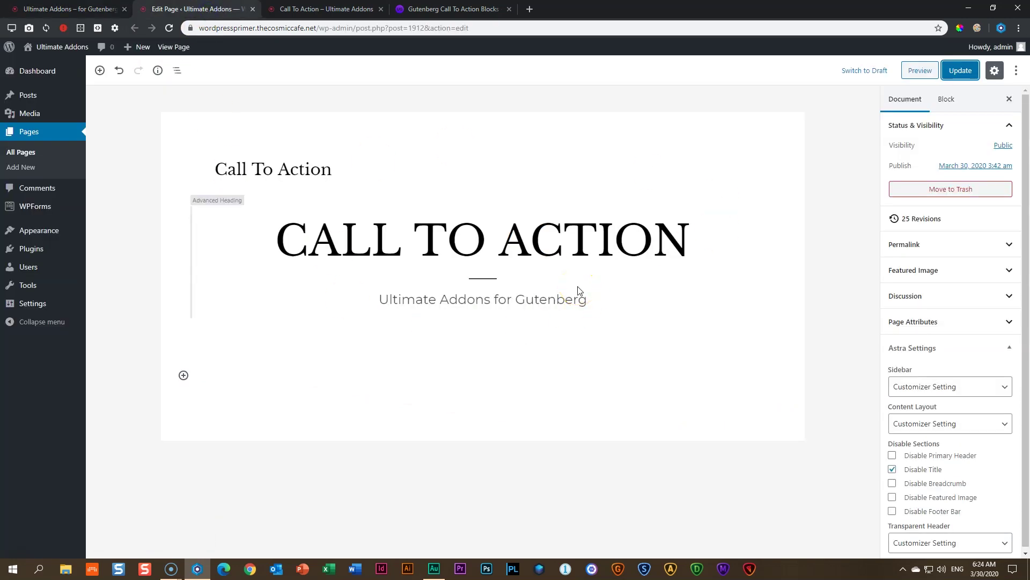
Insert the Ultimate Addons Call To Action block found by searching 'call to action'
click(184, 375)
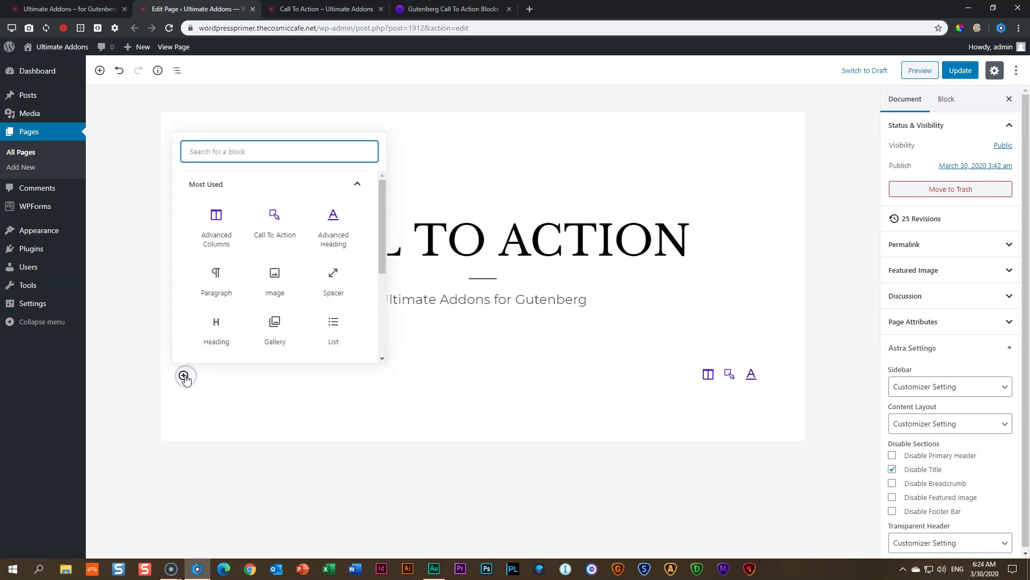
click(258, 193)
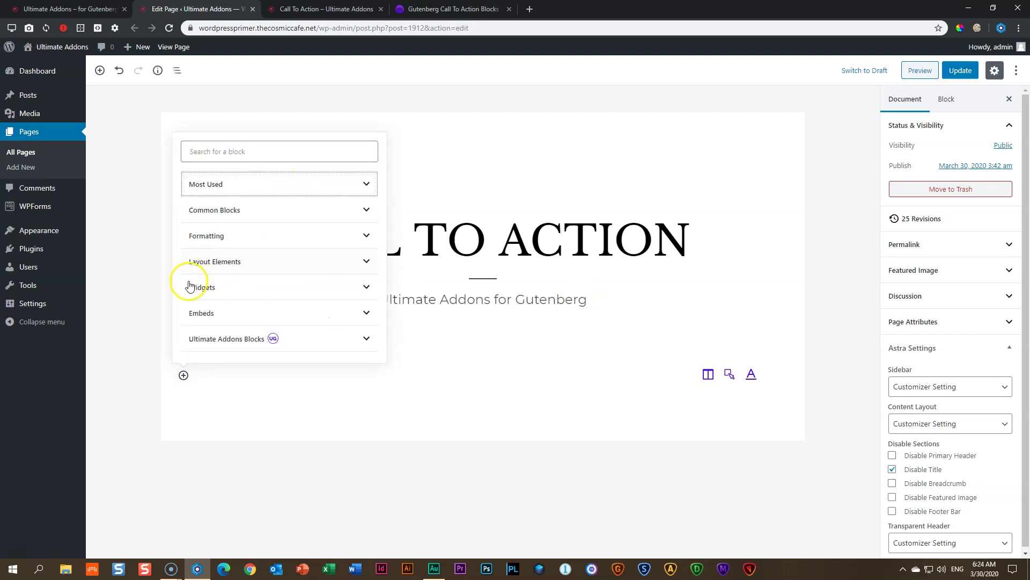
click(224, 346)
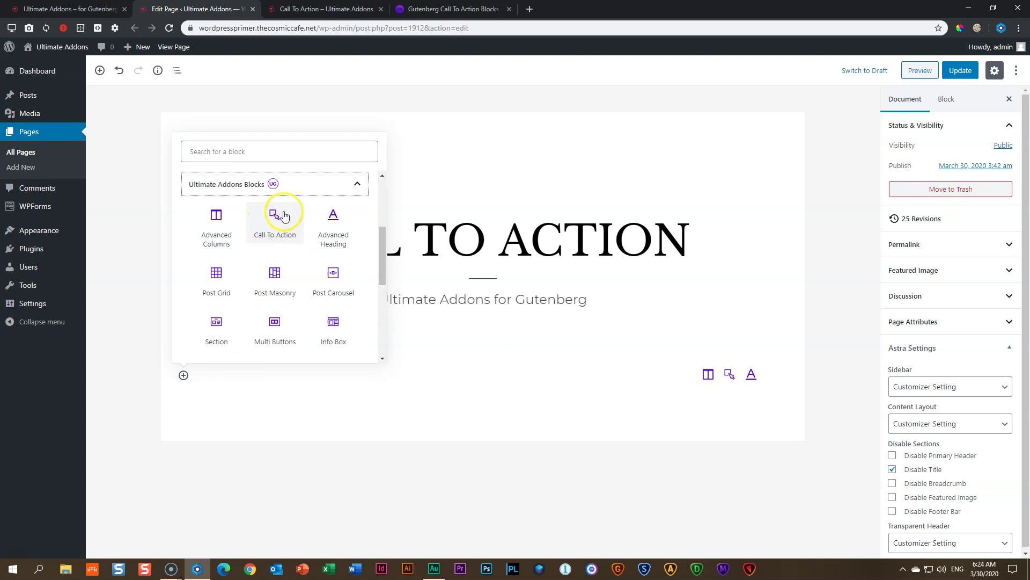
click(319, 186)
click(276, 150)
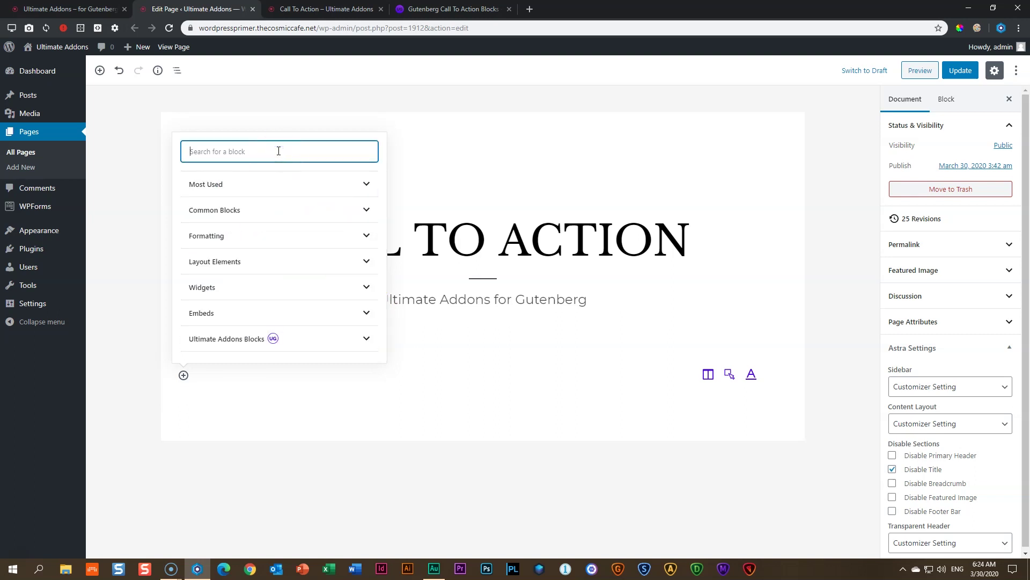
text(call to action)
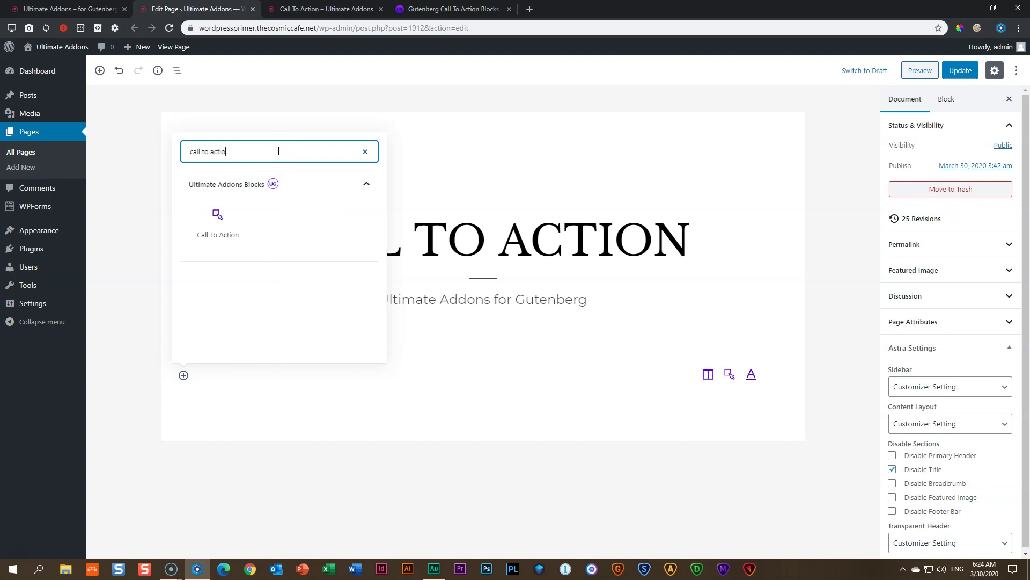
click(218, 225)
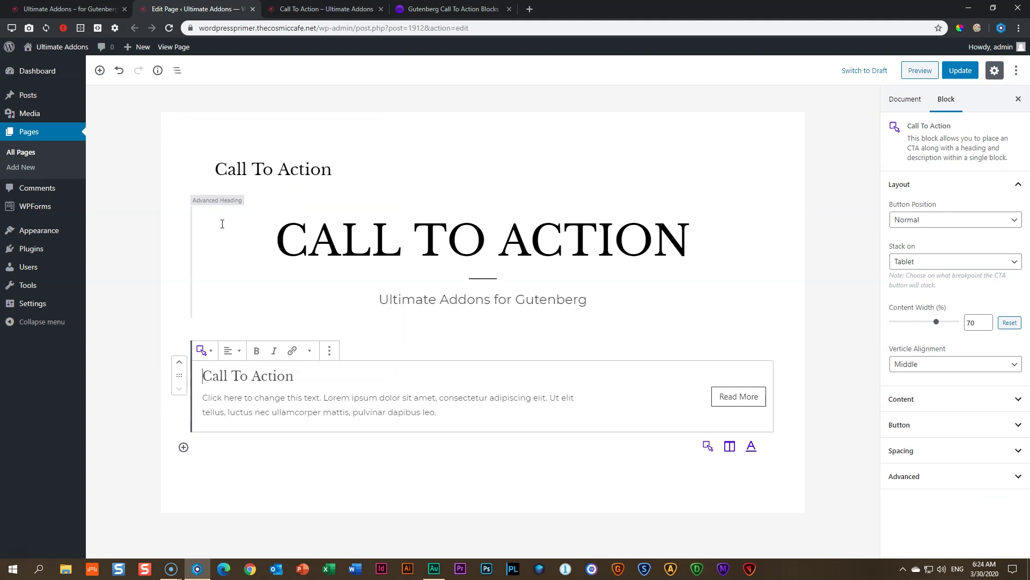
Replace the placeholder CTA heading with 'Sign Up for our Newsletter' and deselect the block
drag(214, 375, 294, 381)
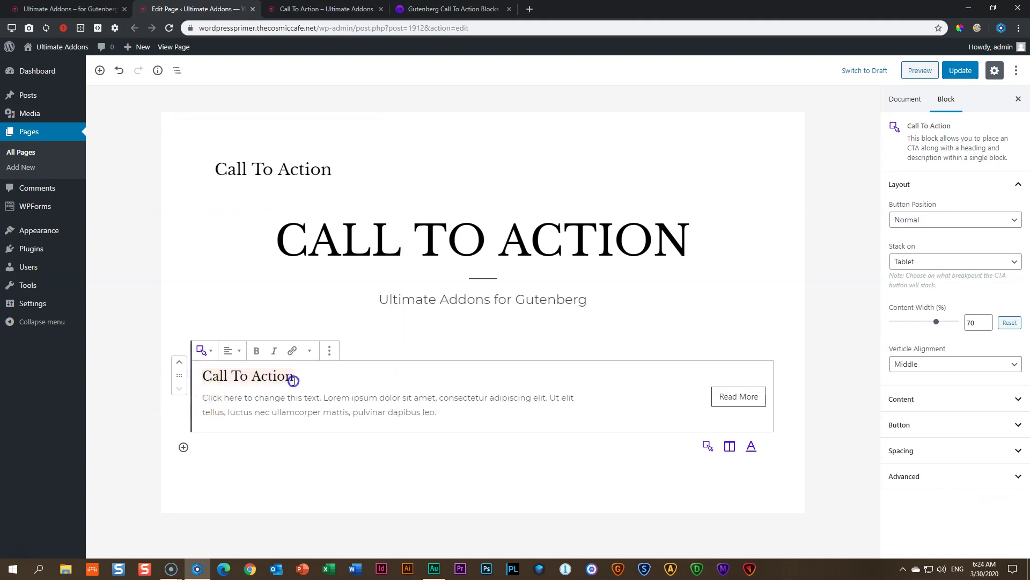
text(S)
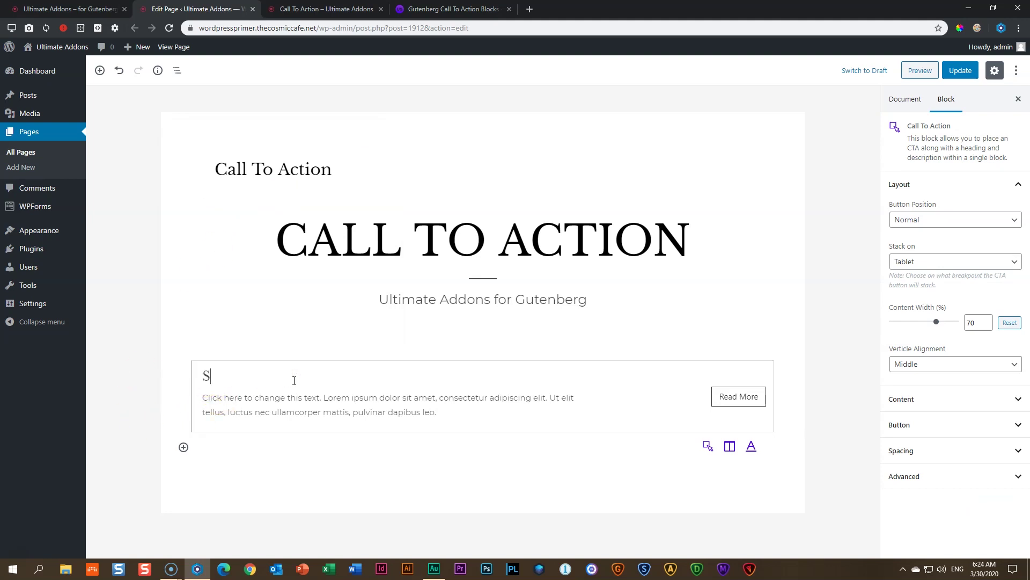
text(ign Up for ou)
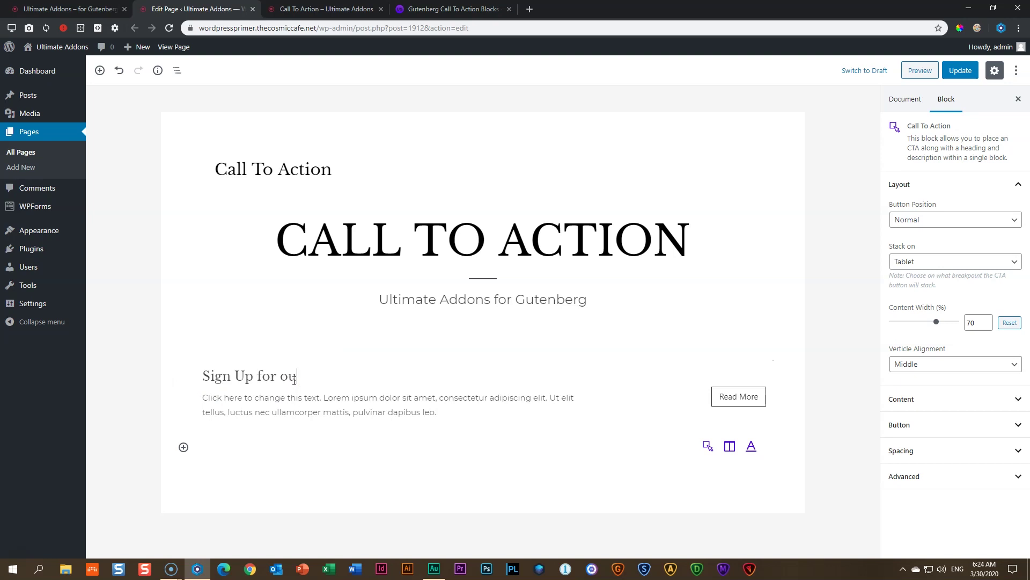
text(r Newsletter)
click(319, 412)
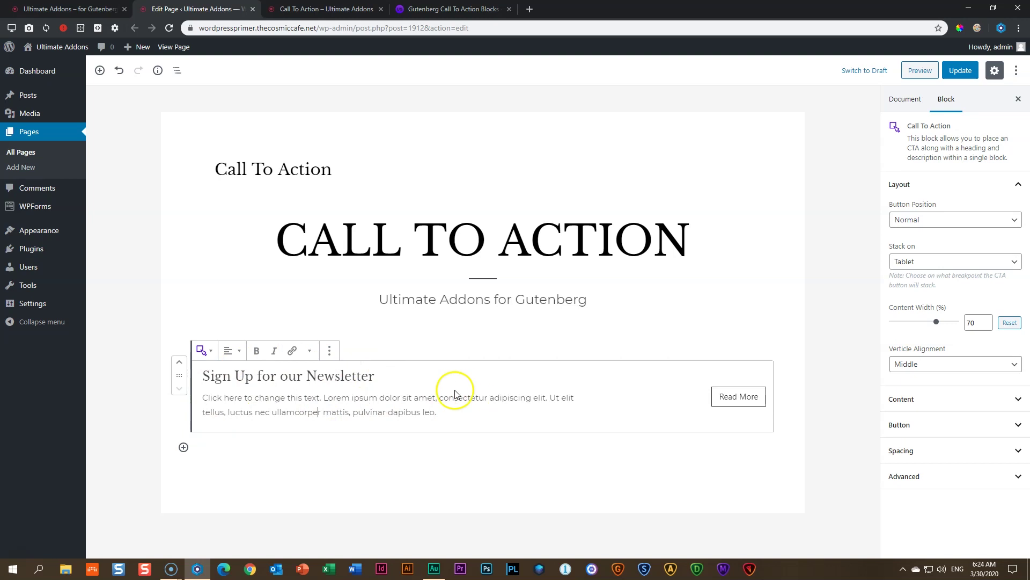
click(786, 356)
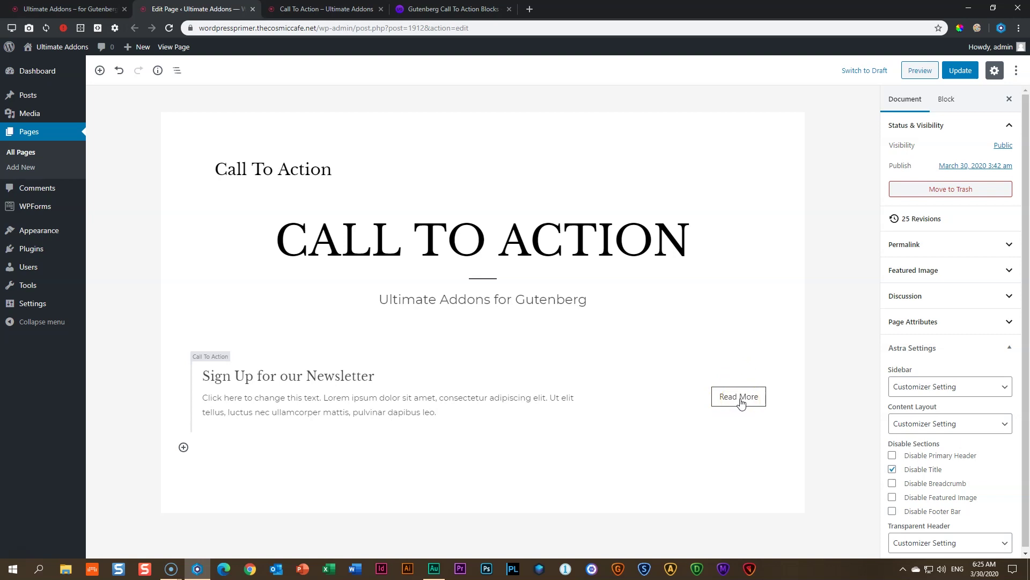
Save the page with Update, preview it in a new tab, and return to the editor
click(950, 75)
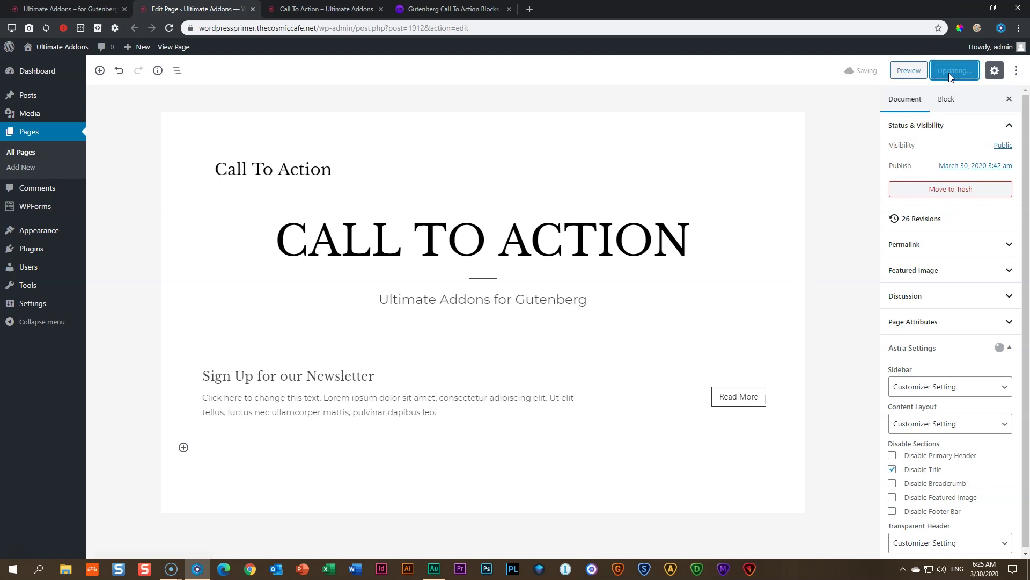
click(909, 72)
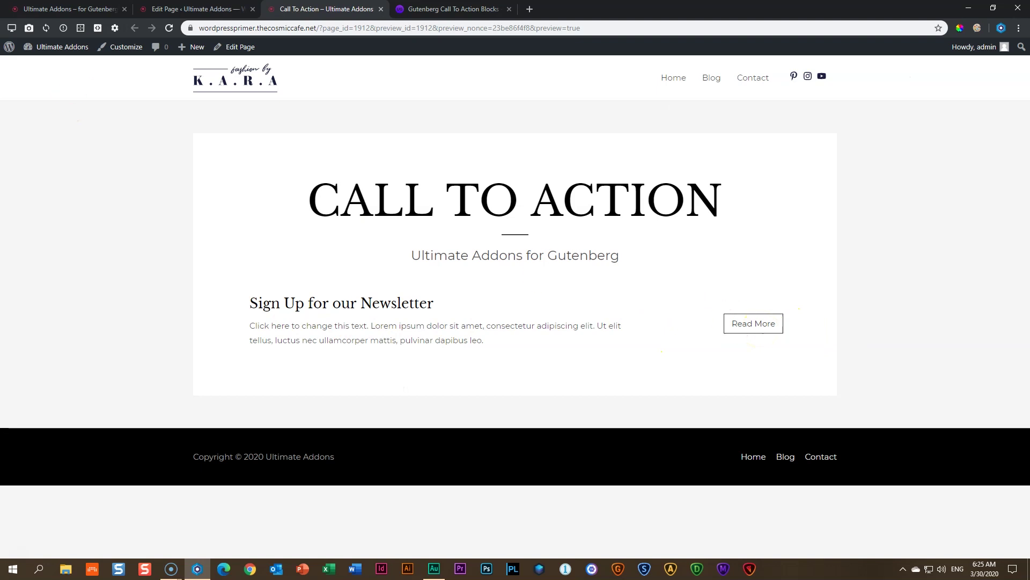
click(199, 9)
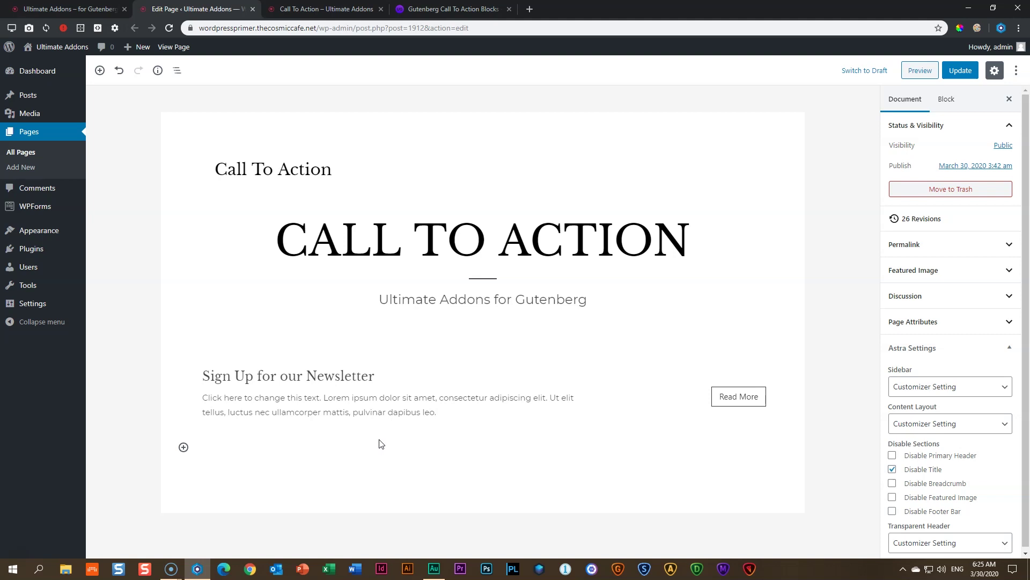
Add a two-column Ultimate Addons Advanced Columns block found by searching 'columns'
click(184, 447)
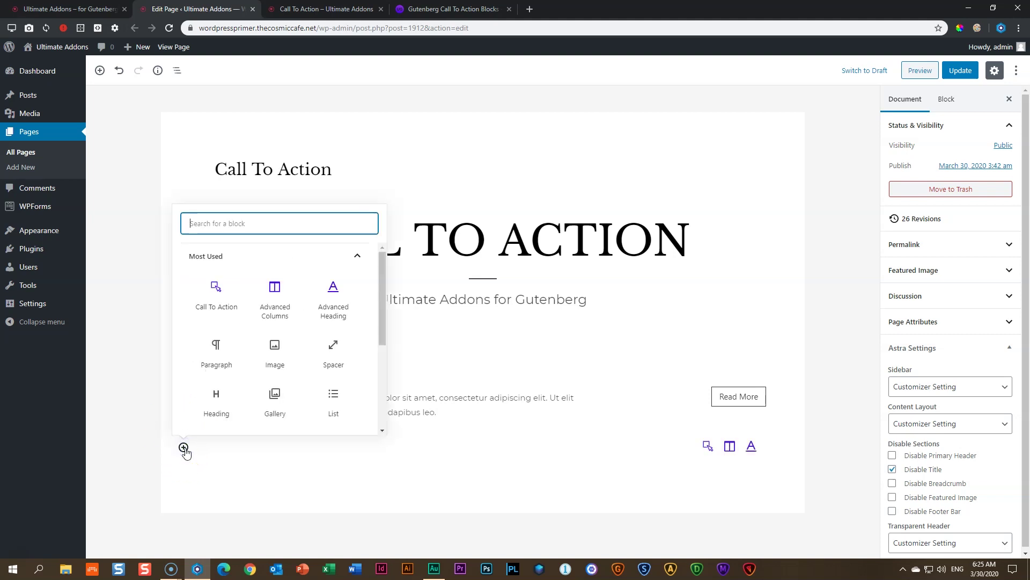
click(273, 306)
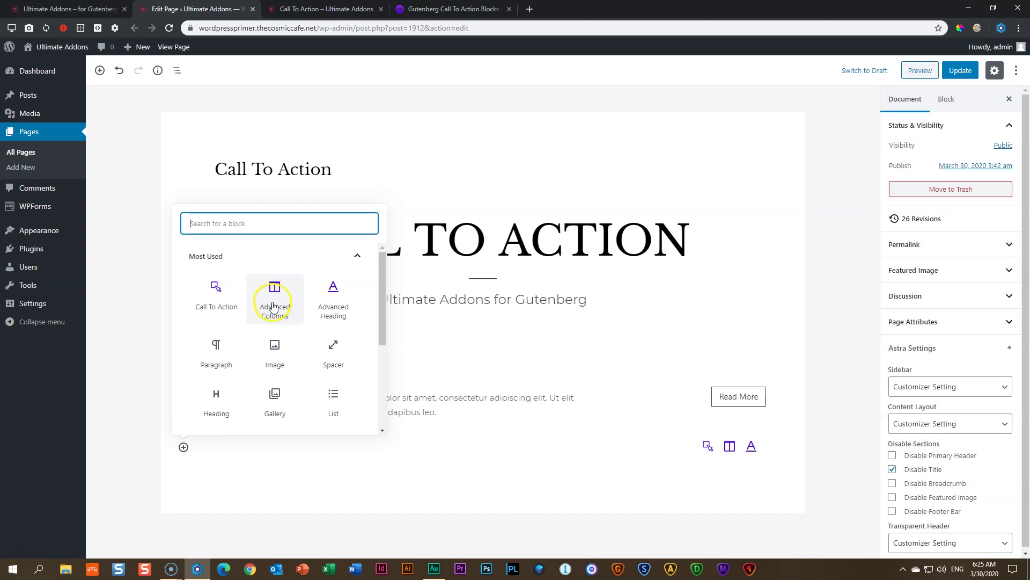
click(280, 258)
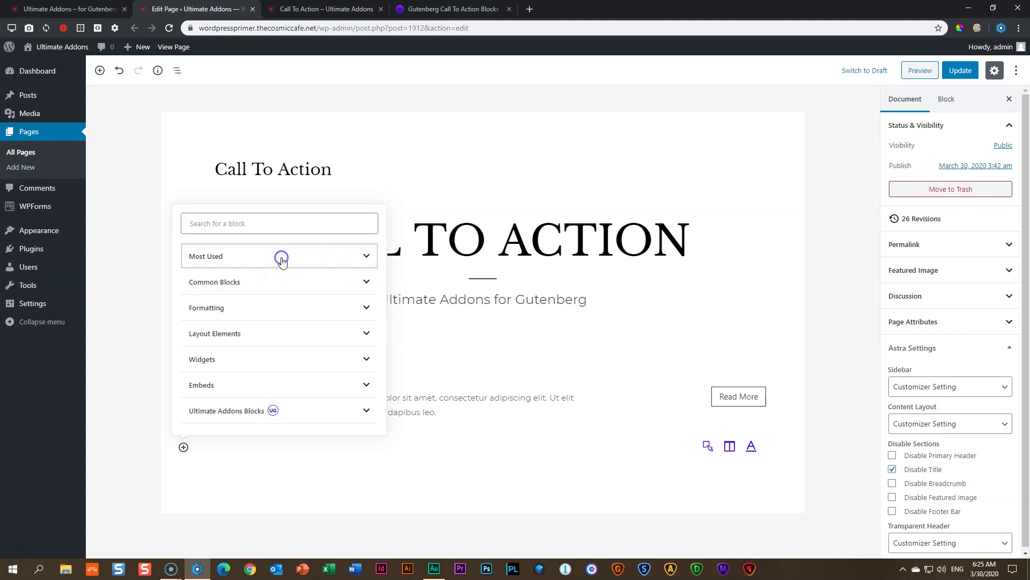
click(215, 412)
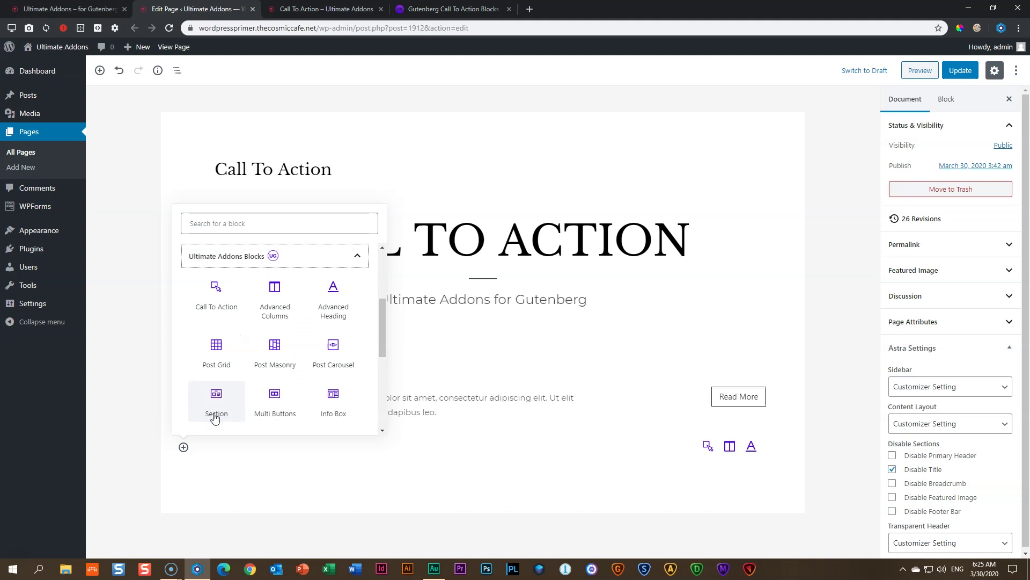
click(218, 417)
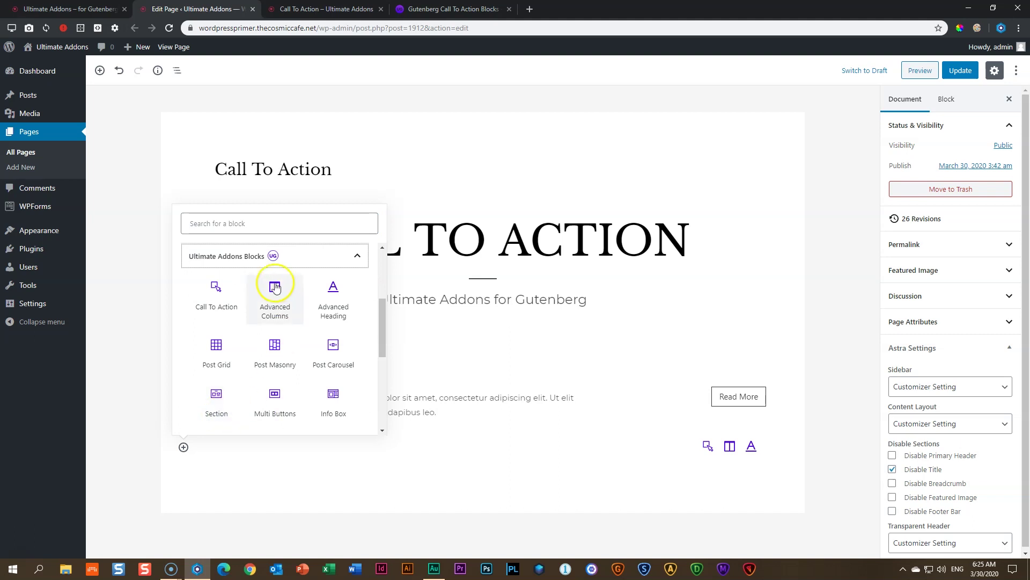
click(270, 229)
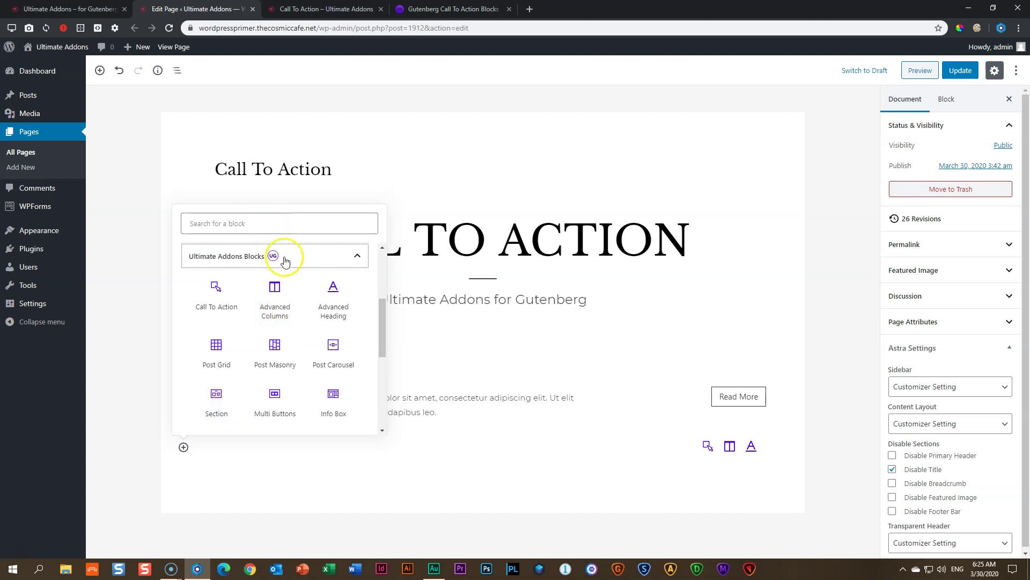
click(272, 225)
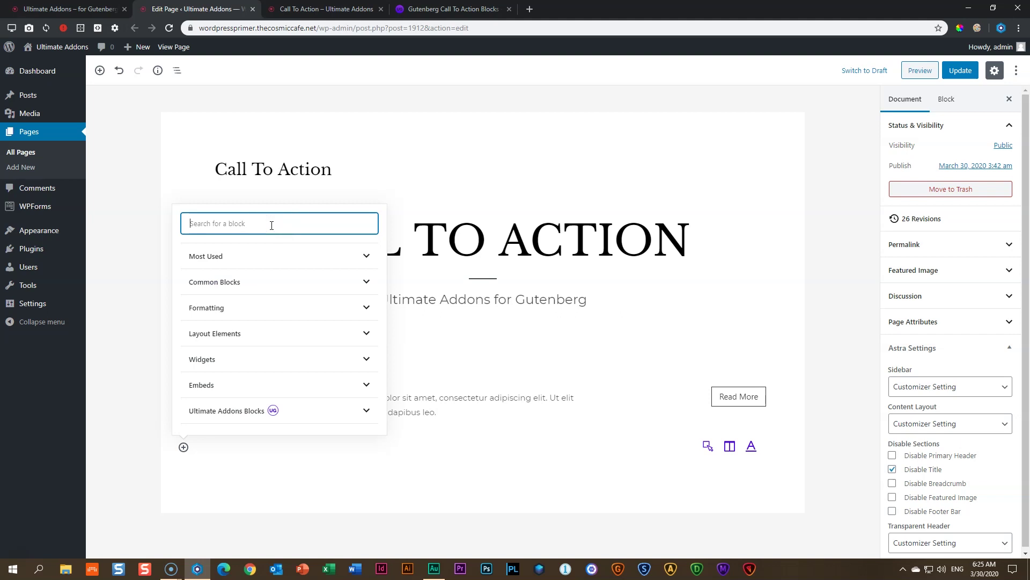
text(columns)
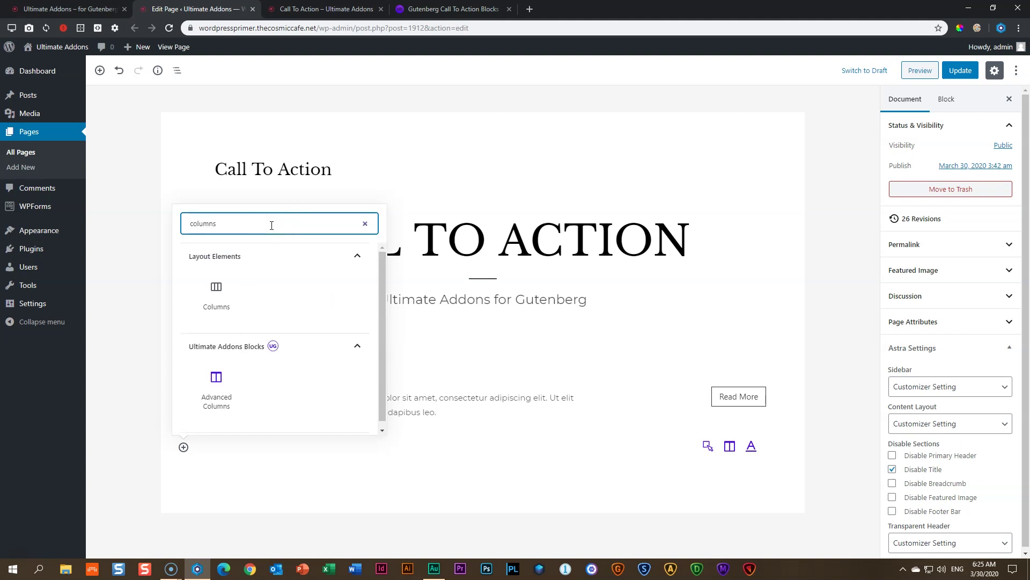
click(214, 289)
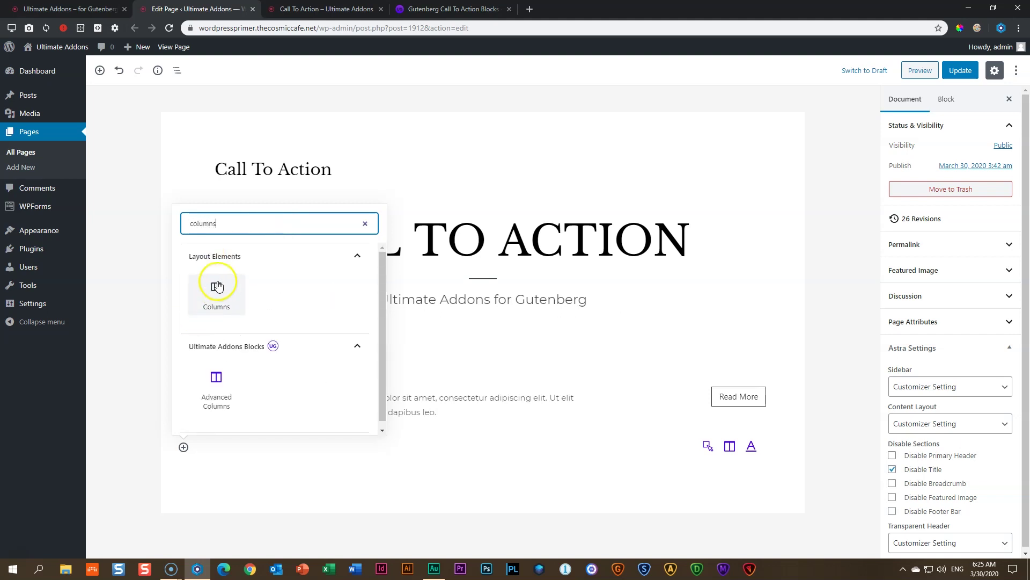
click(222, 388)
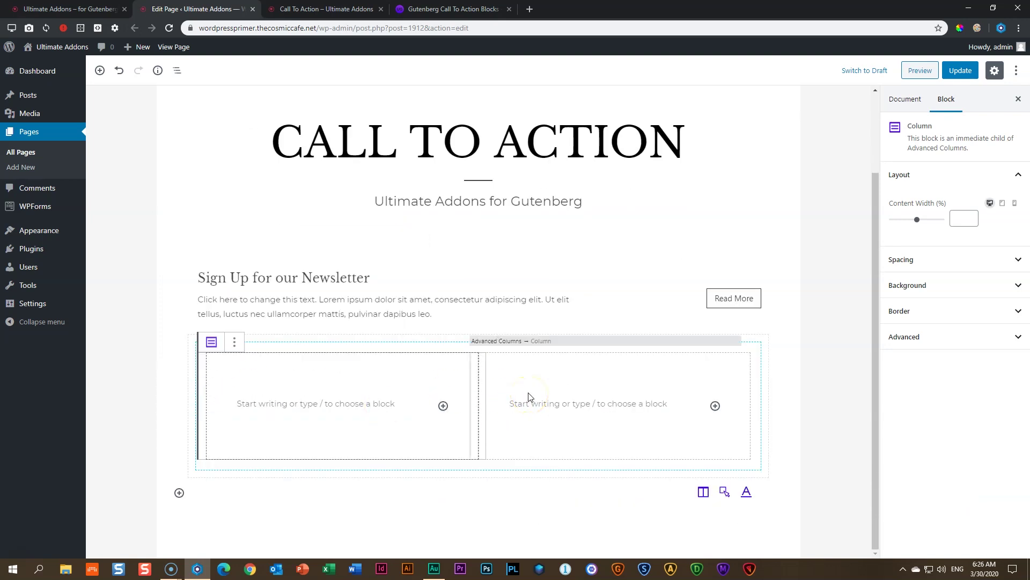
Reduce the Advanced Columns block from 2 columns to 1
click(520, 397)
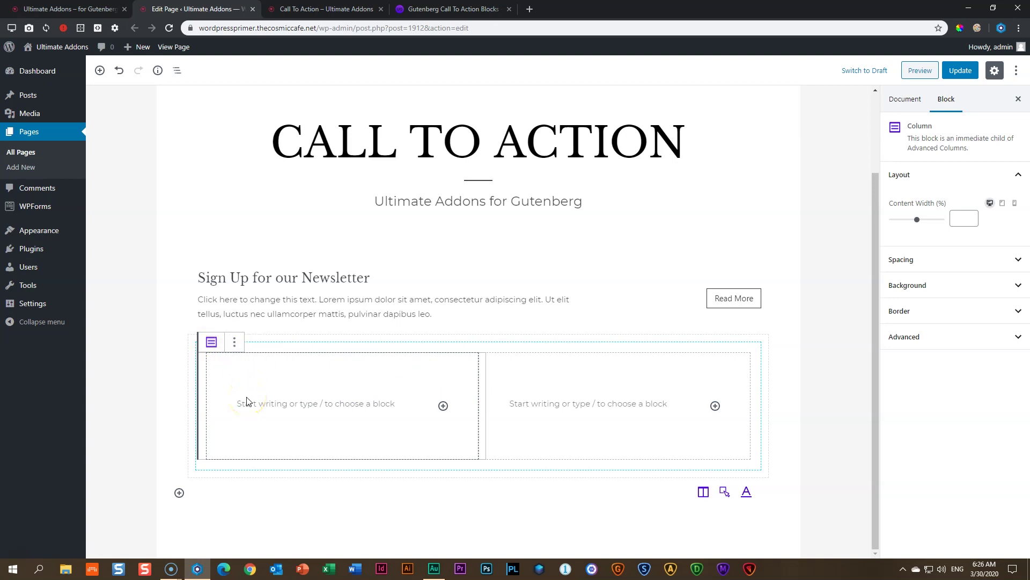
click(262, 355)
click(263, 340)
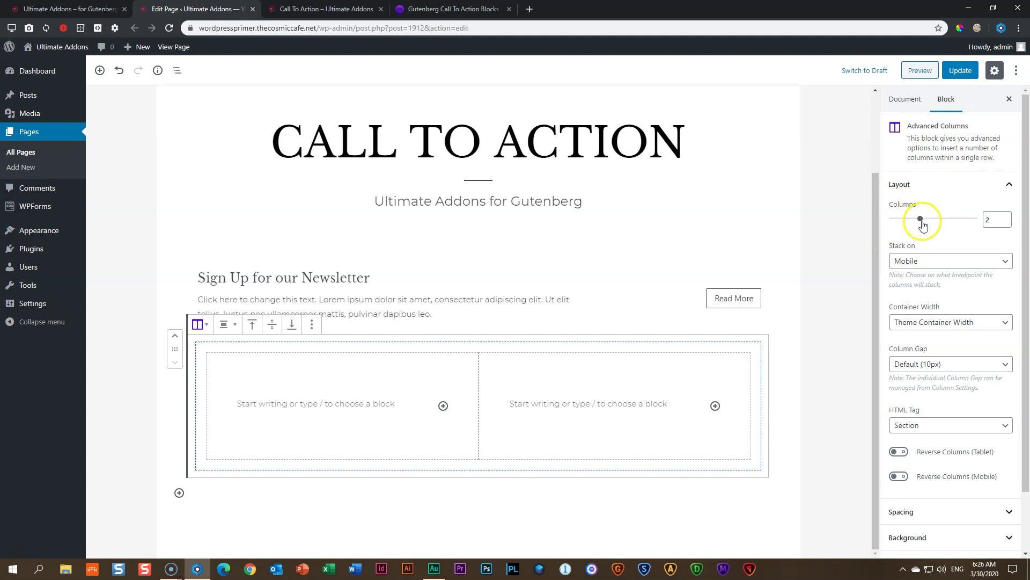
drag(923, 225, 912, 225)
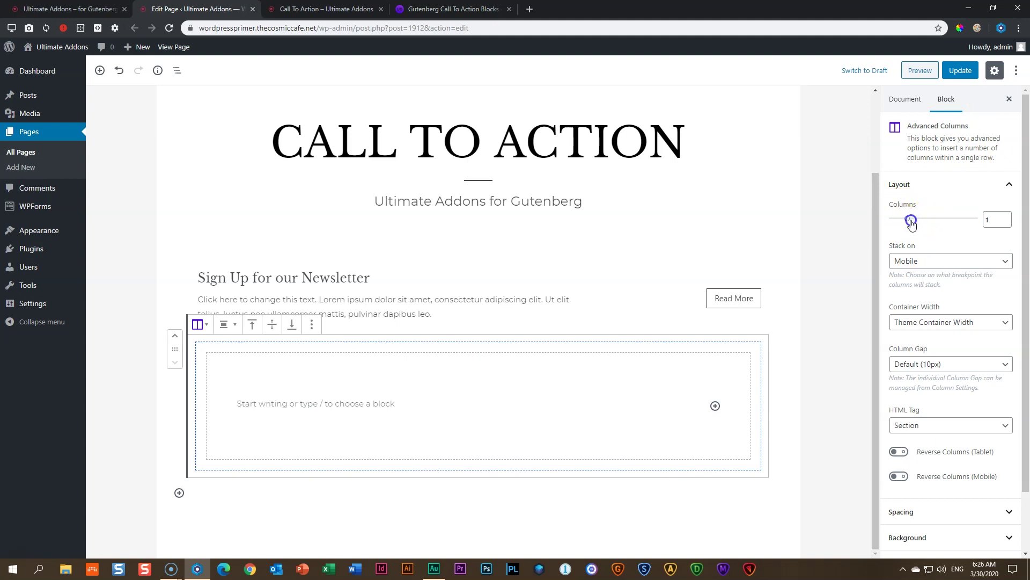
Move the newsletter Call To Action block into the single column
click(320, 293)
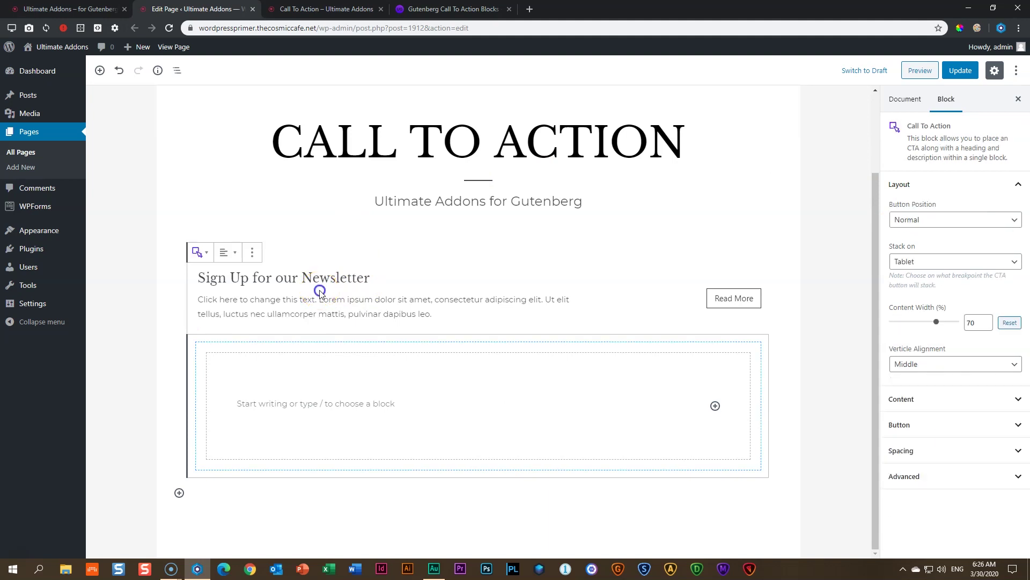
click(209, 274)
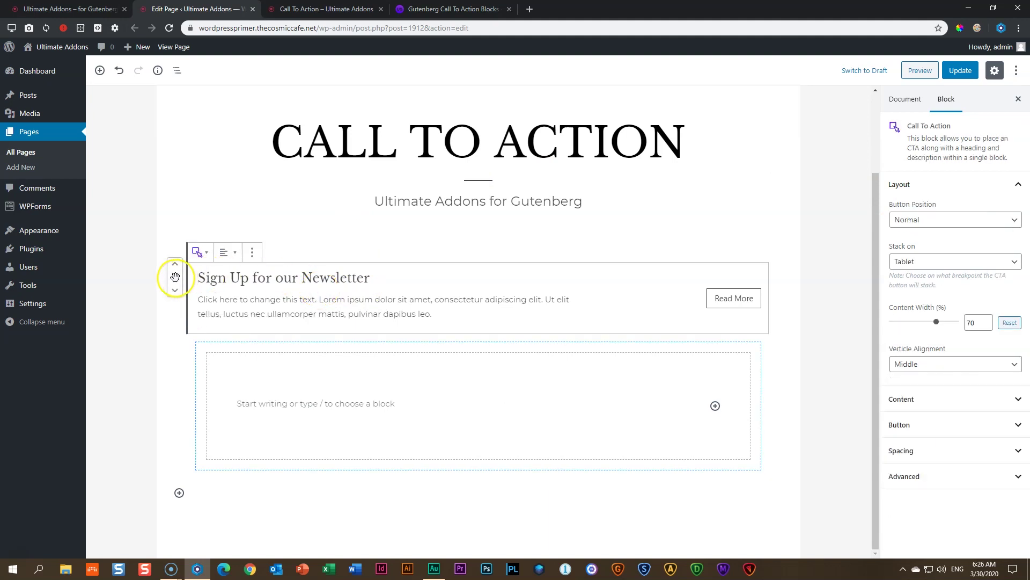
drag(175, 276, 252, 403)
Give the Advanced Columns block an image background using the black makeup flat-lay photo
click(228, 262)
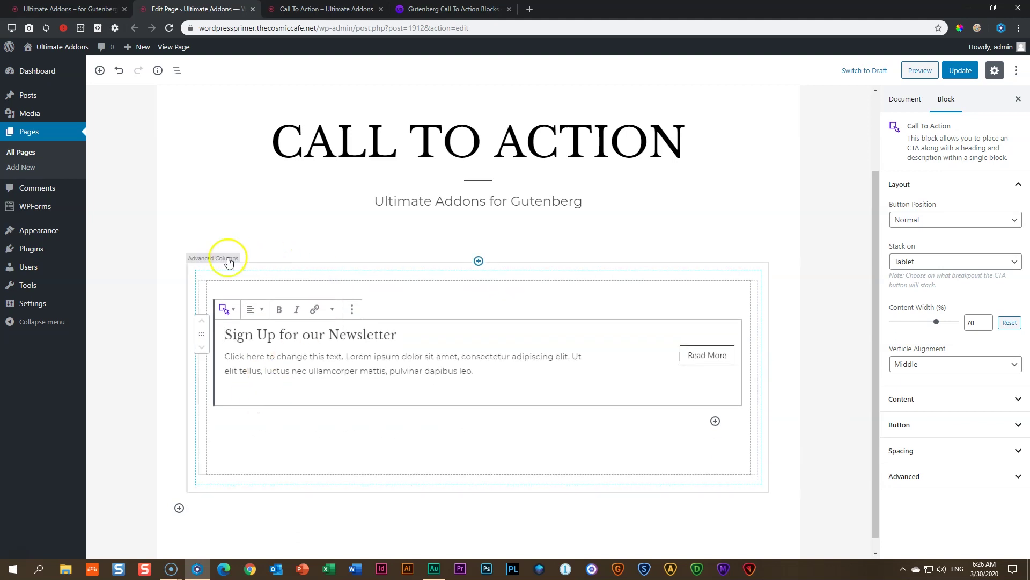
click(224, 262)
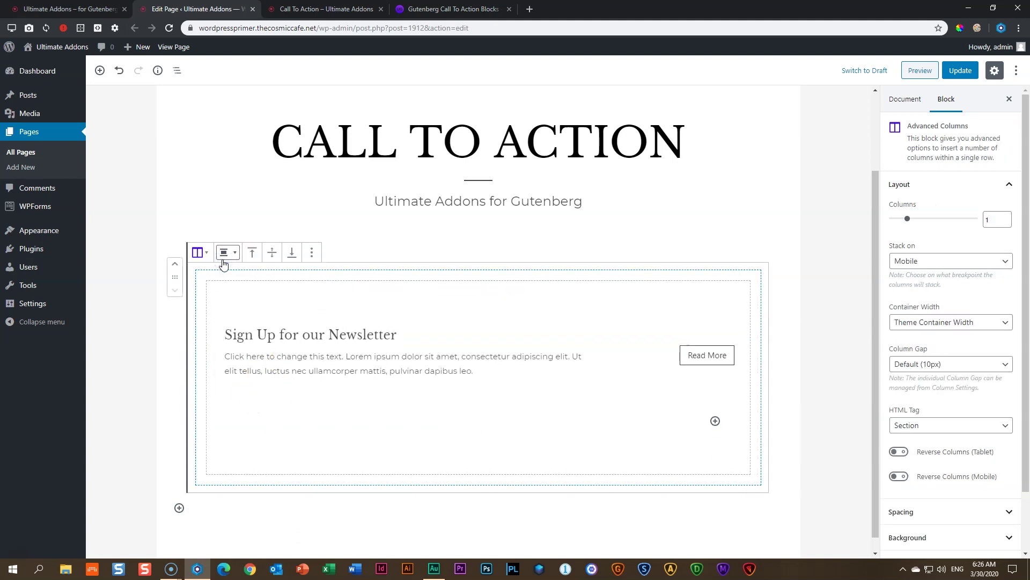
scroll(948, 295, down, 2)
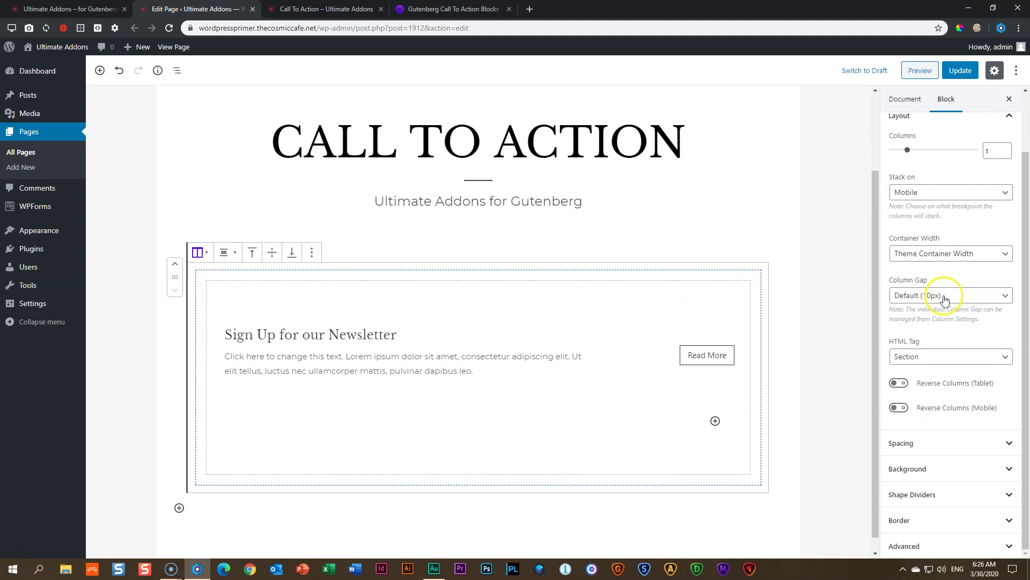
click(911, 470)
scroll(1021, 430, down, 1)
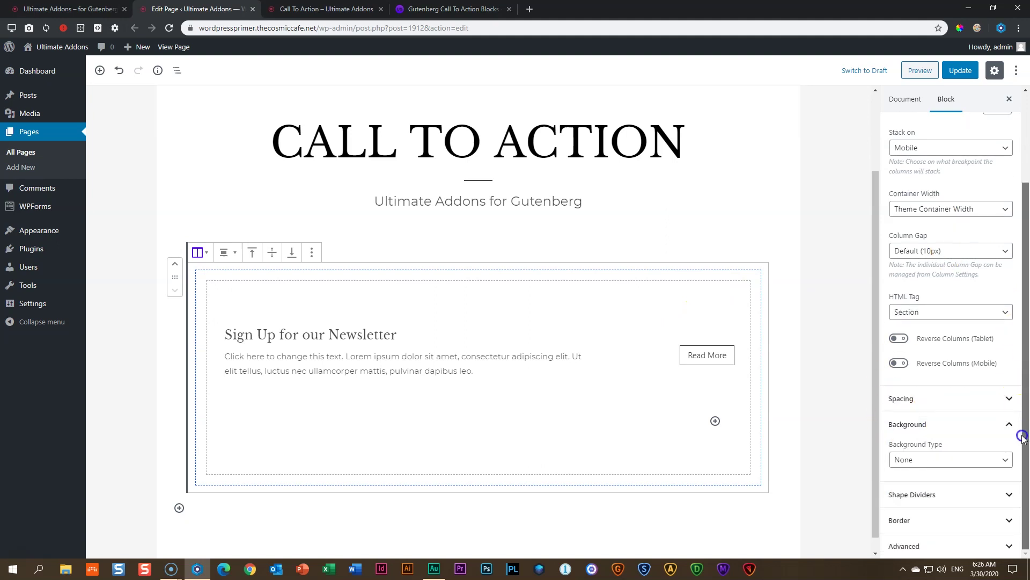
click(890, 463)
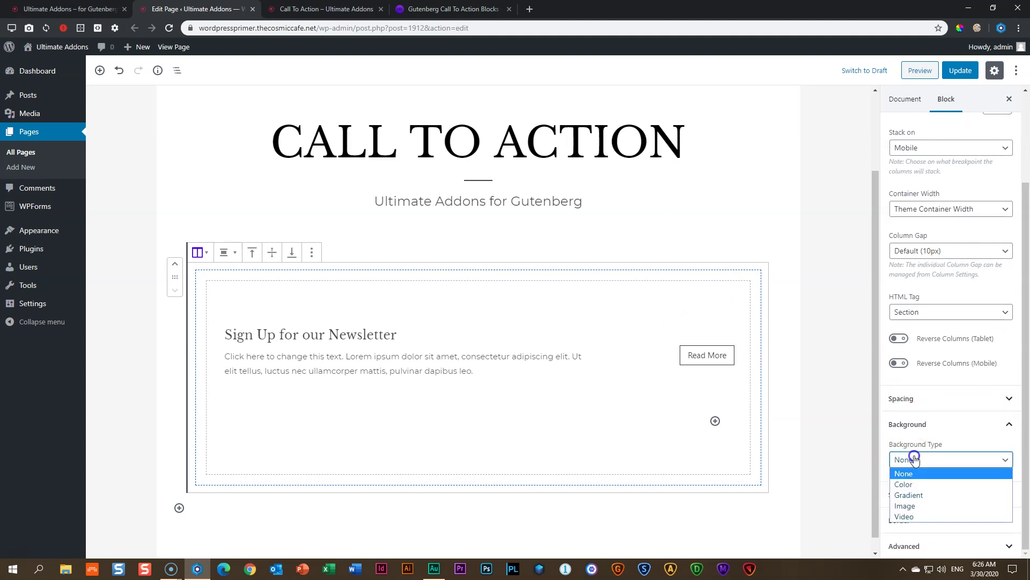
click(909, 505)
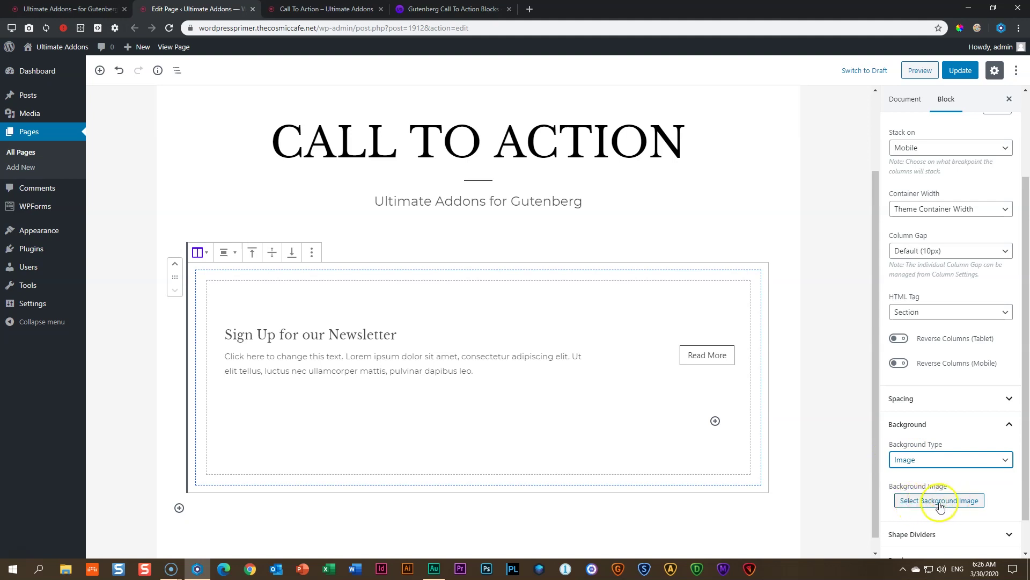
click(937, 502)
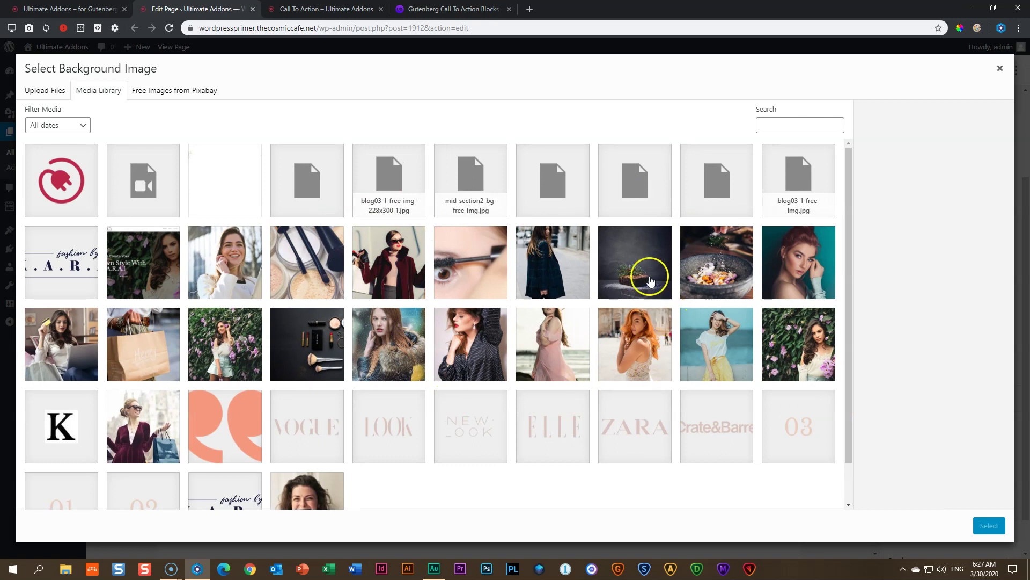
click(299, 341)
click(990, 526)
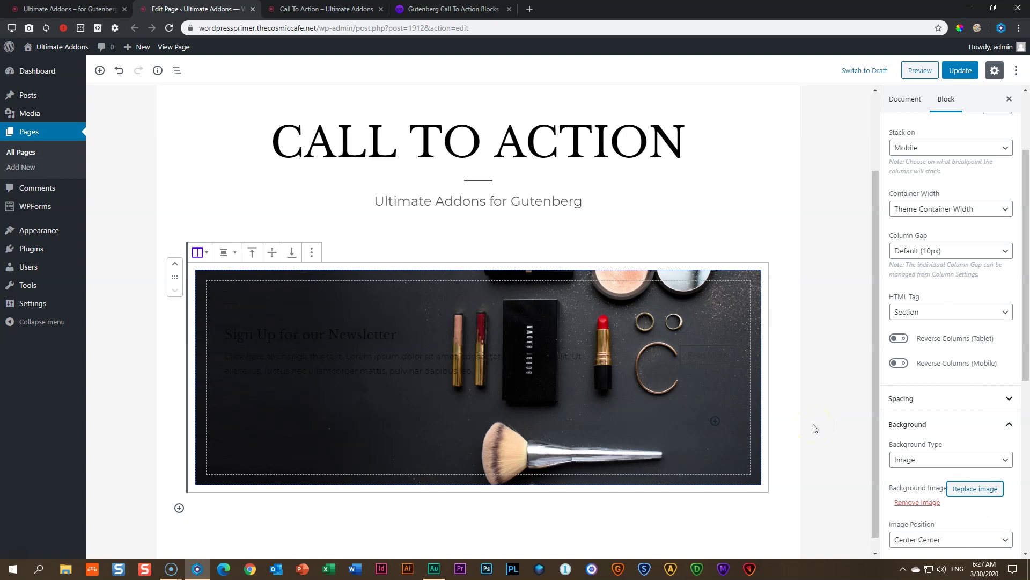
Set the CTA heading and description custom colours to white (#ffffff)
click(359, 339)
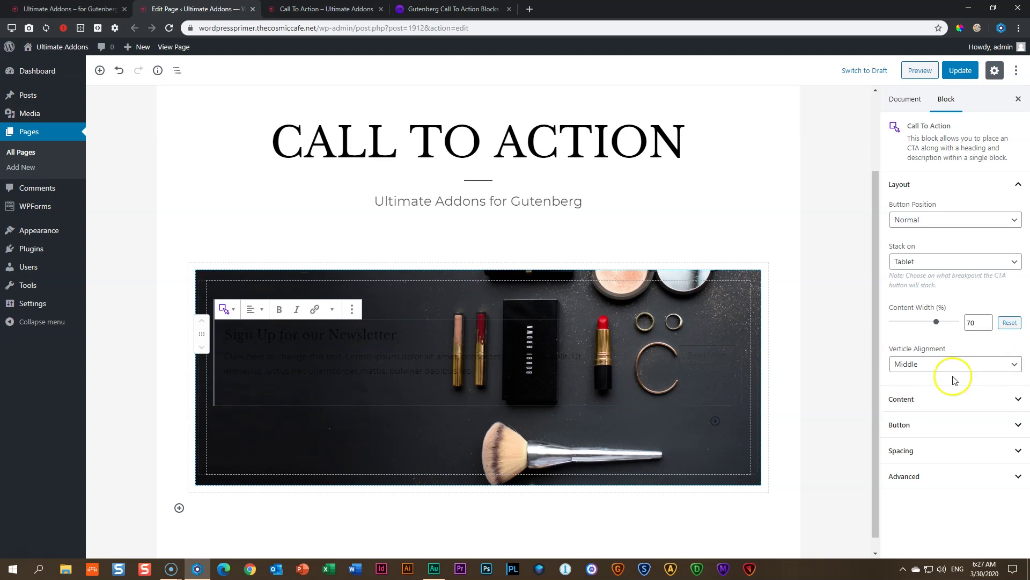
click(944, 400)
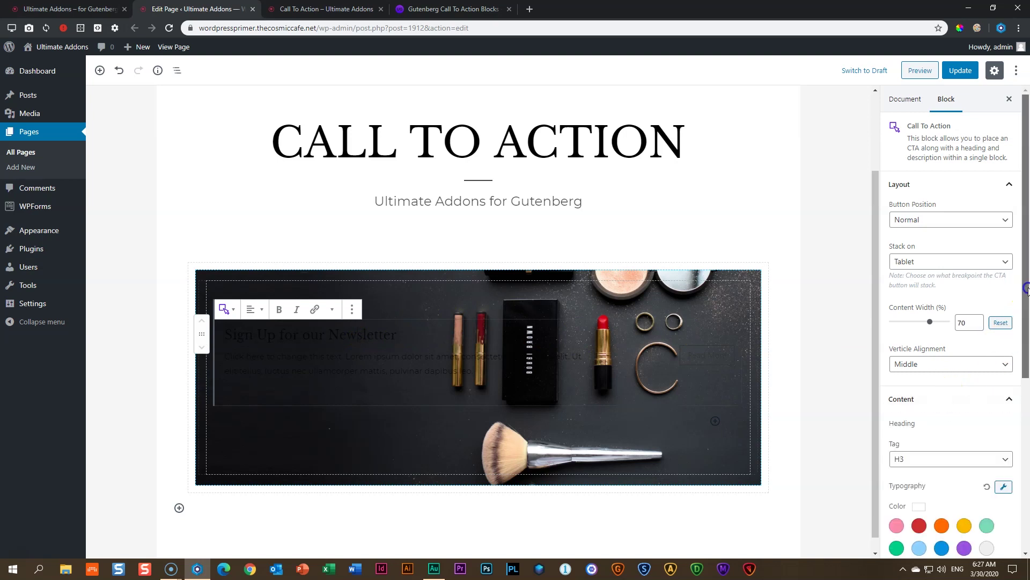
scroll(1009, 375, down, 3)
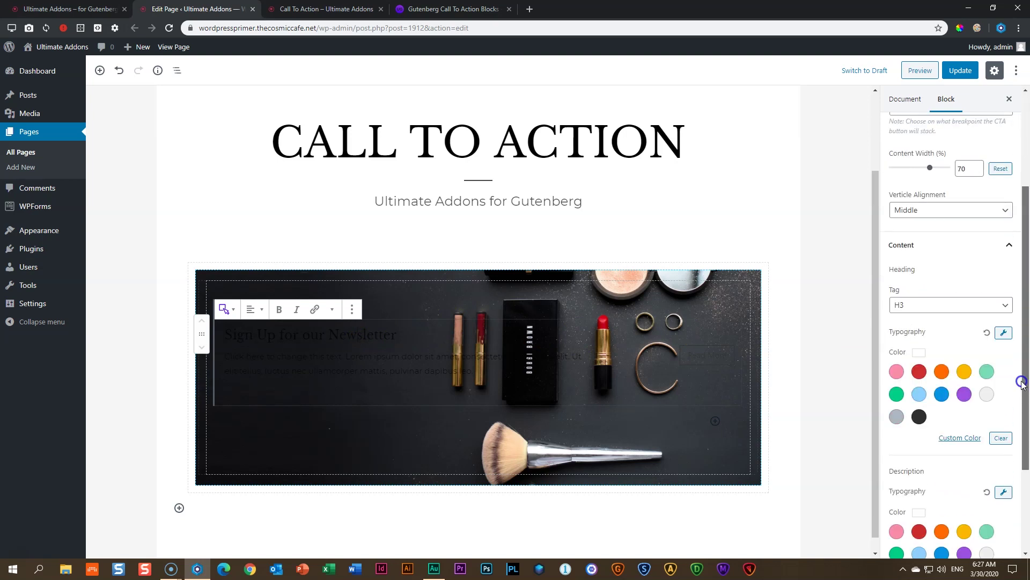
click(966, 431)
drag(927, 333, 887, 279)
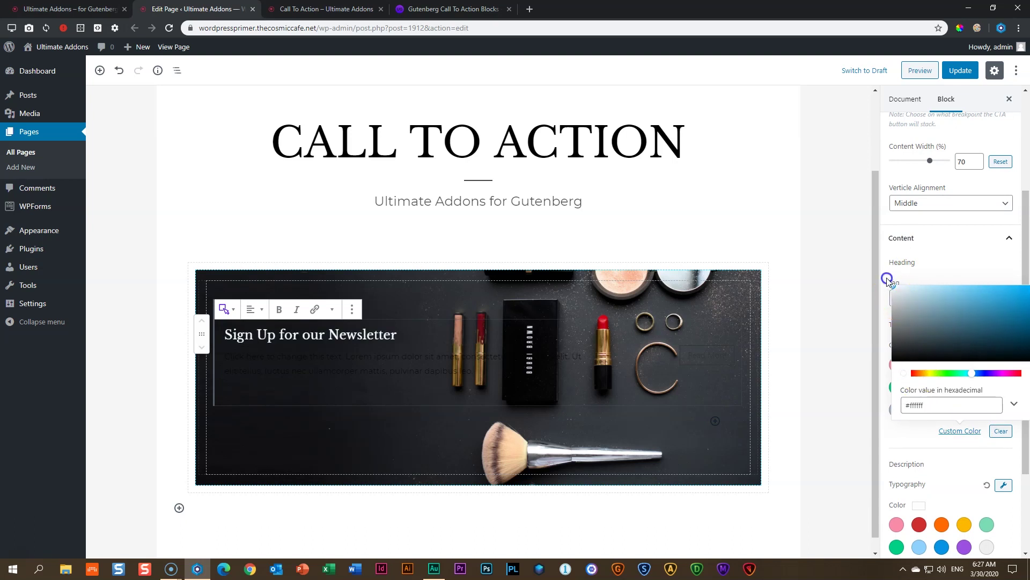
drag(1025, 283, 1027, 349)
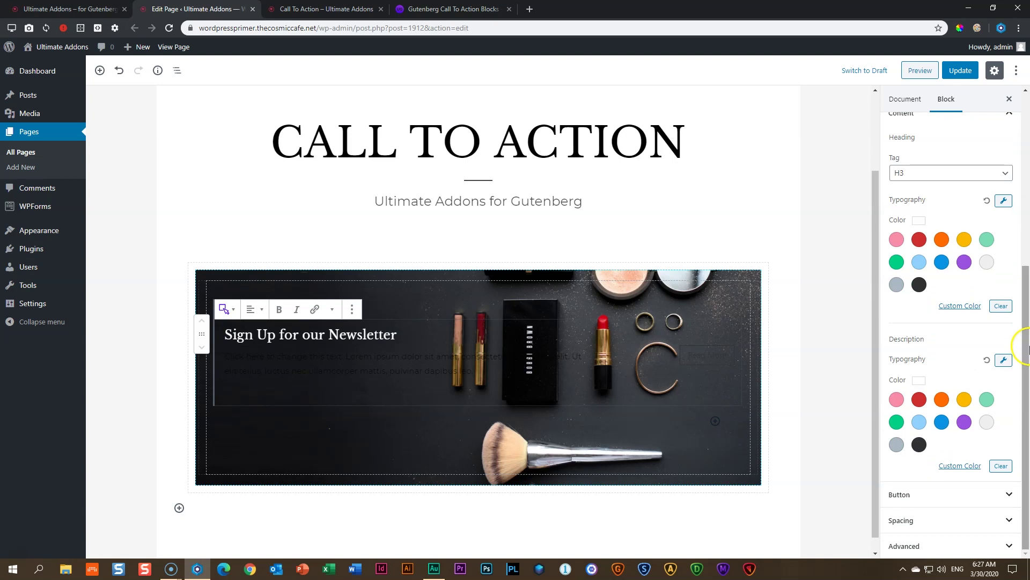
click(964, 467)
drag(913, 340, 884, 310)
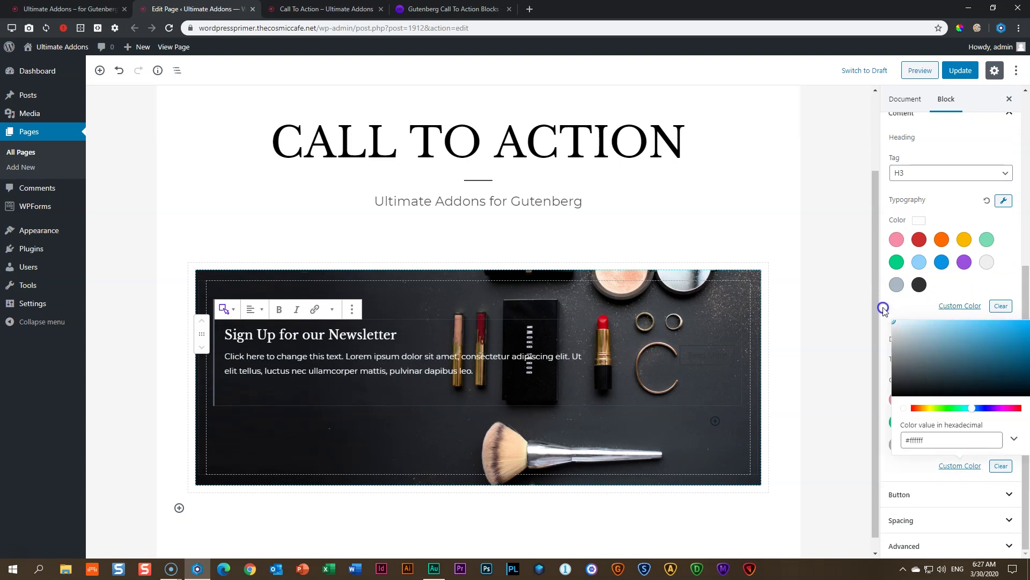
click(1025, 317)
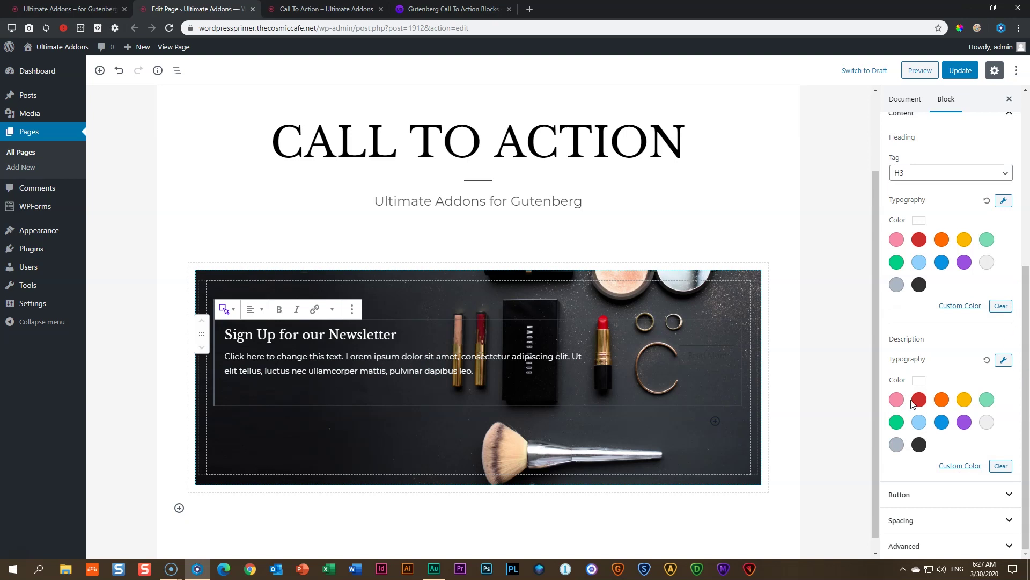
Make the Read More button's text and border colours white (#ffffff)
click(915, 493)
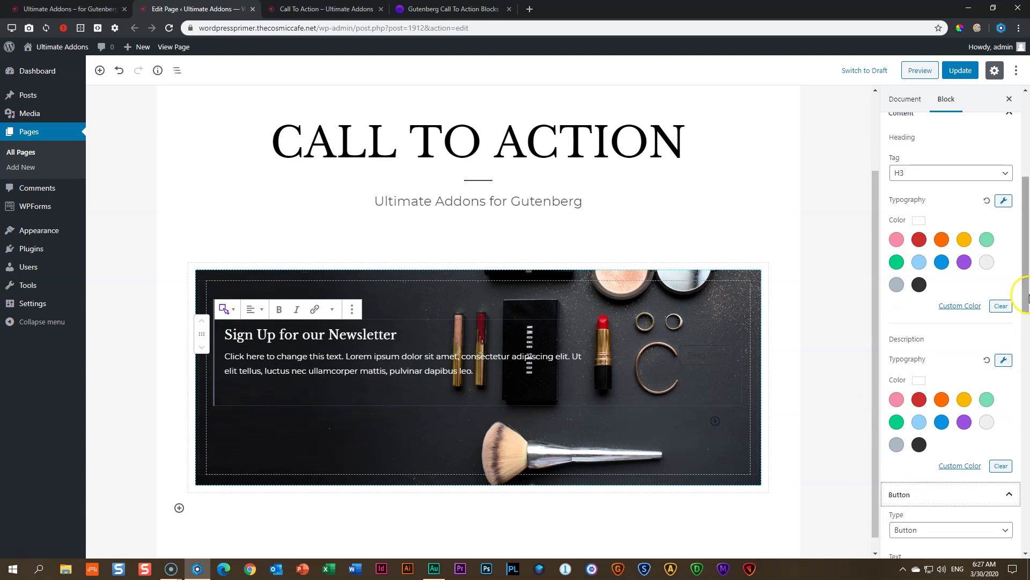
drag(1025, 294, 1027, 531)
click(948, 302)
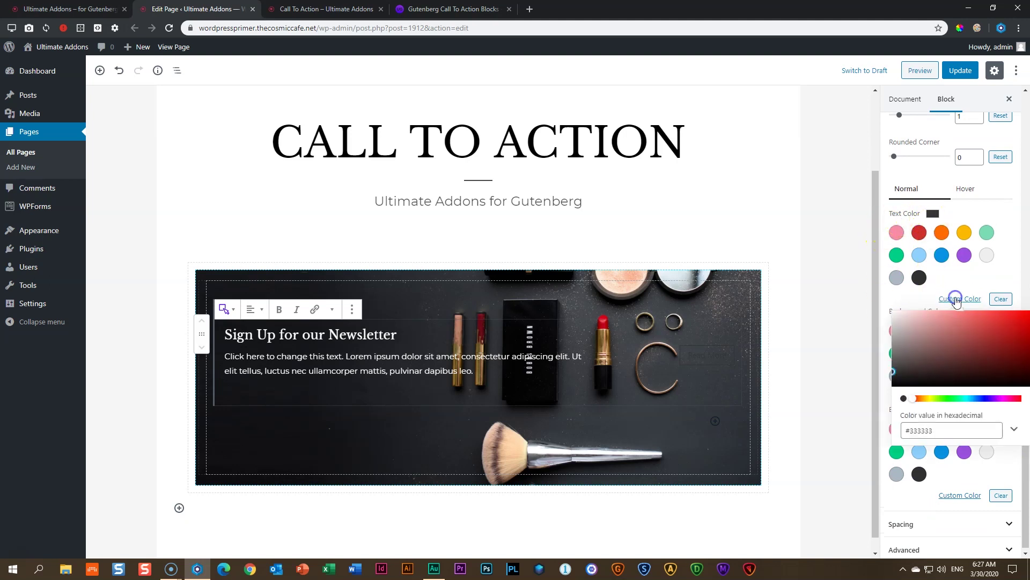
drag(895, 315, 881, 302)
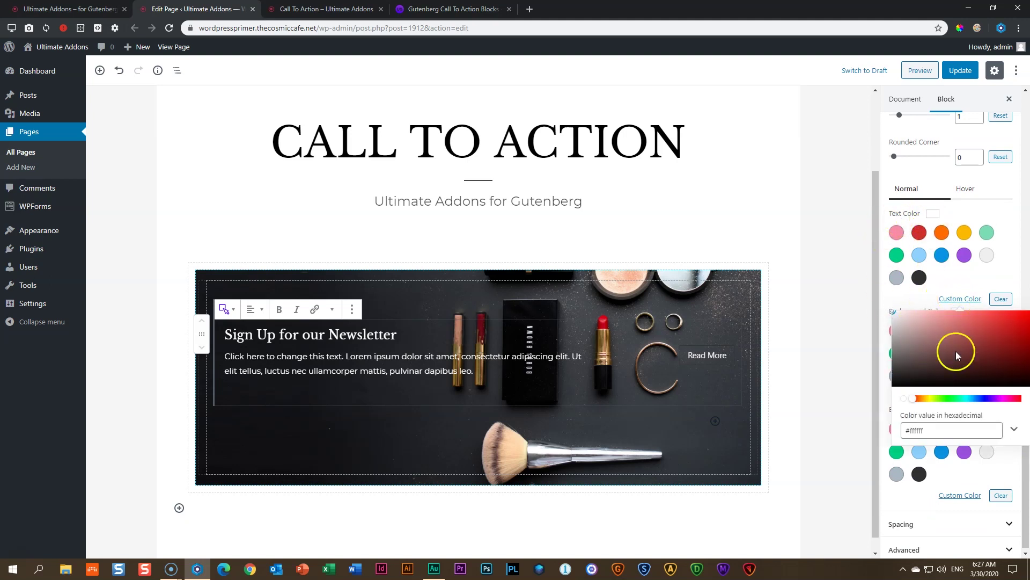
click(961, 496)
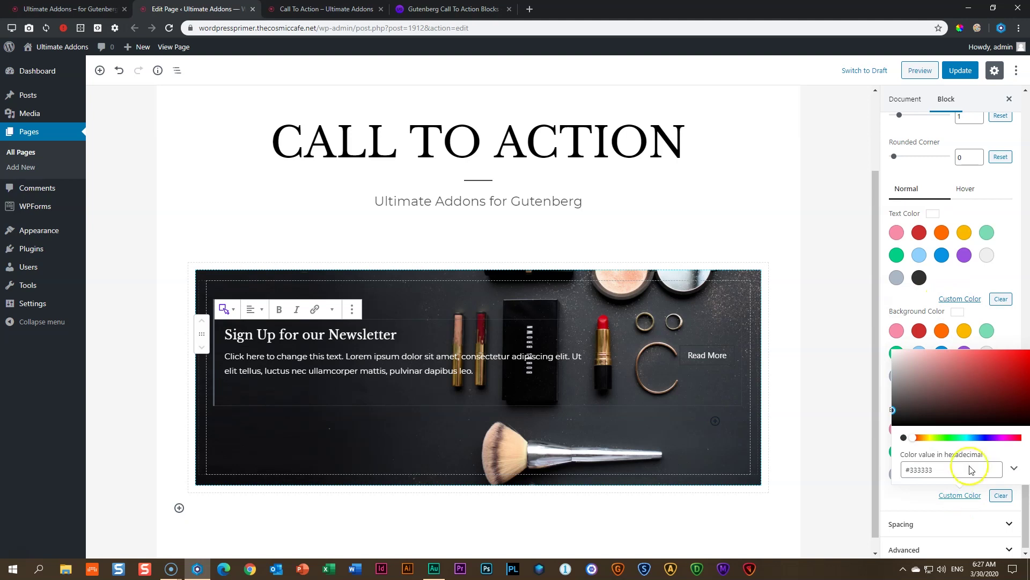
drag(933, 375, 884, 342)
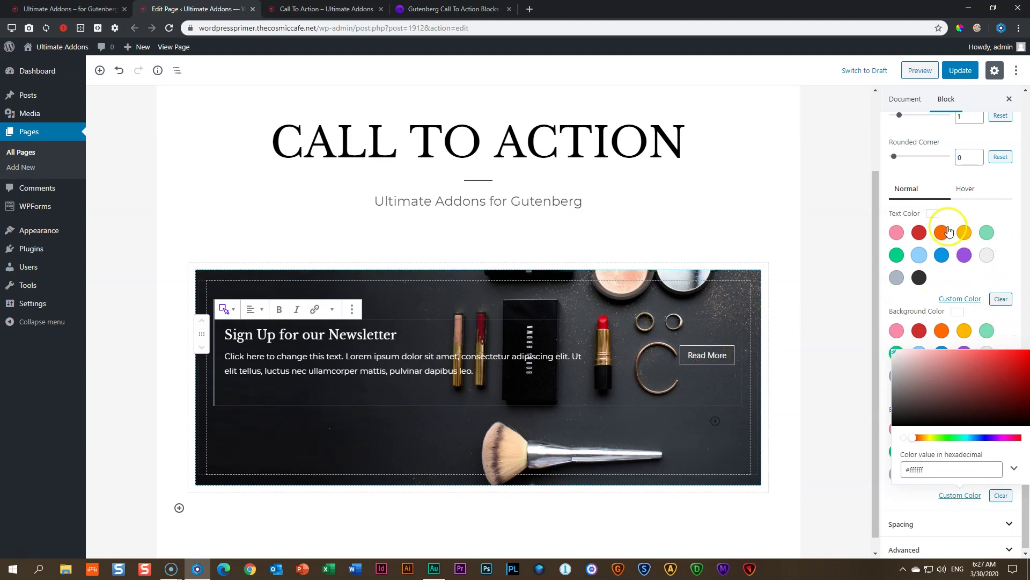
Set the button's hover colours to dark text on a white background
click(966, 190)
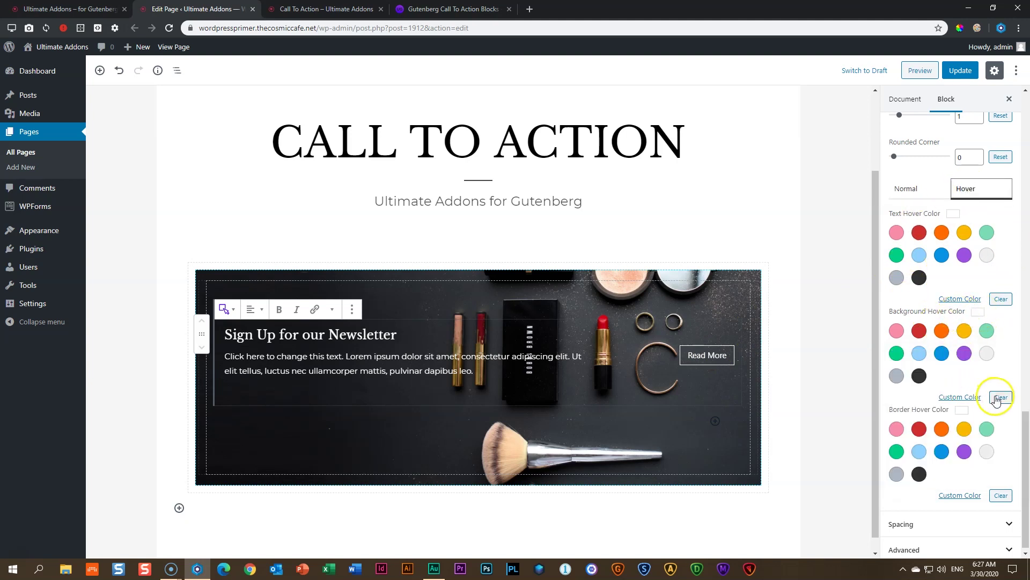
click(969, 401)
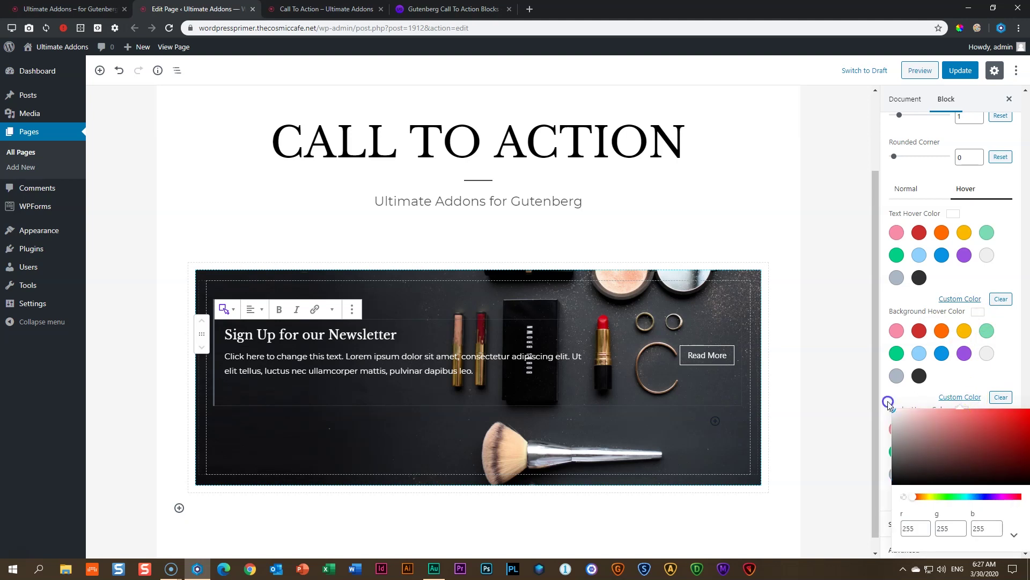
scroll(985, 261, up, 1)
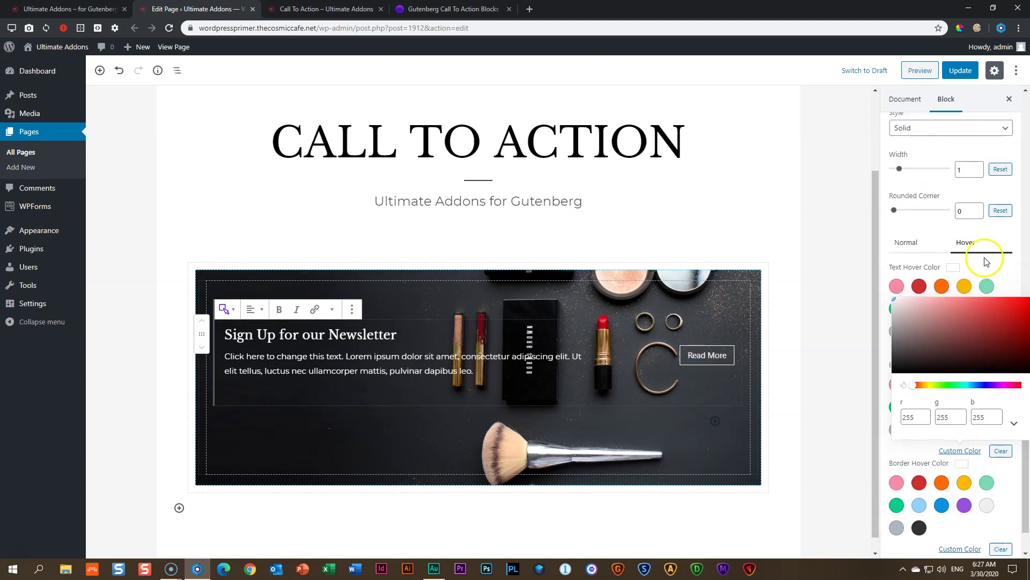
scroll(993, 273, up, 1)
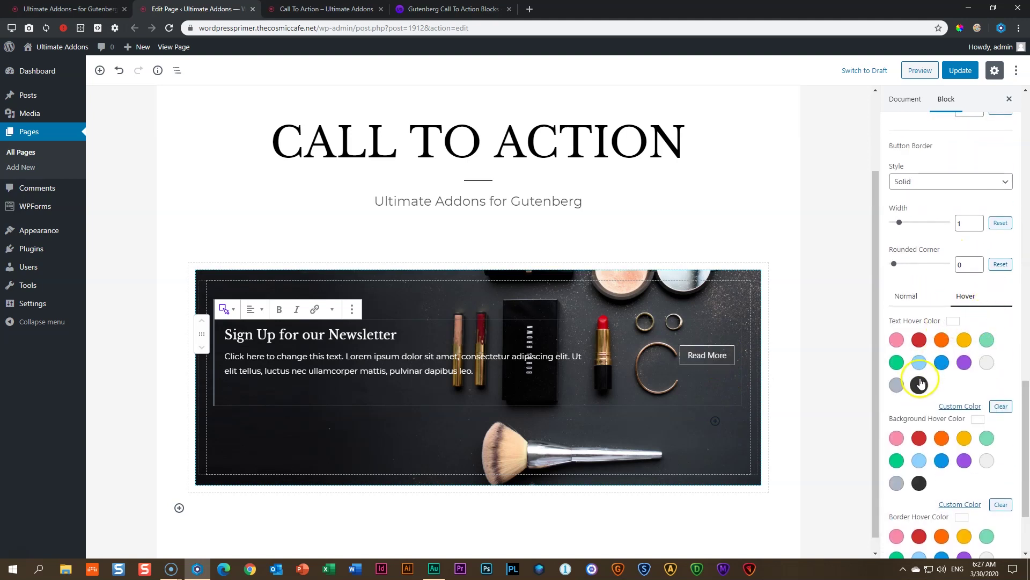
click(920, 384)
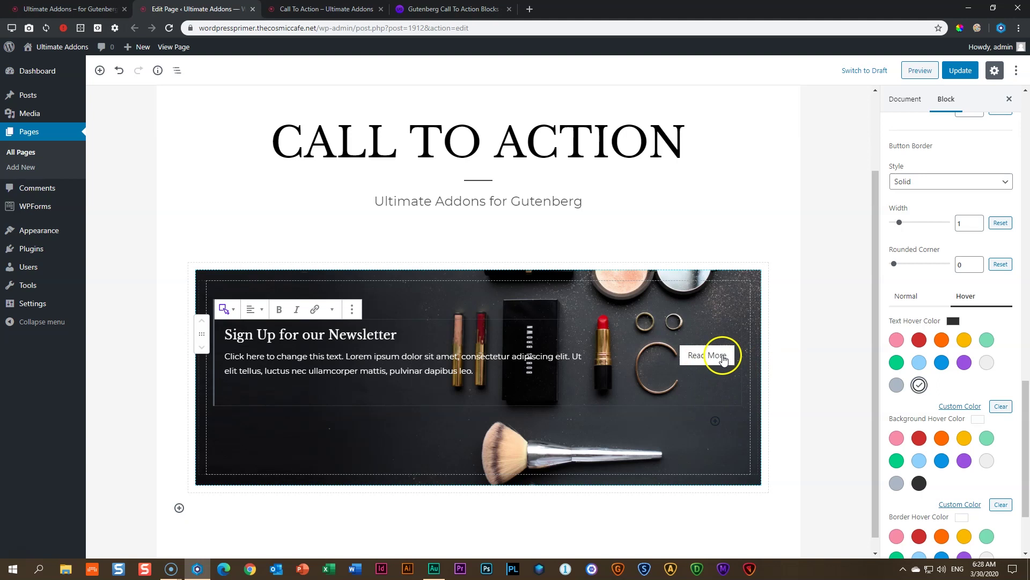
Save the page and check the styled newsletter banner in the preview tab
click(961, 73)
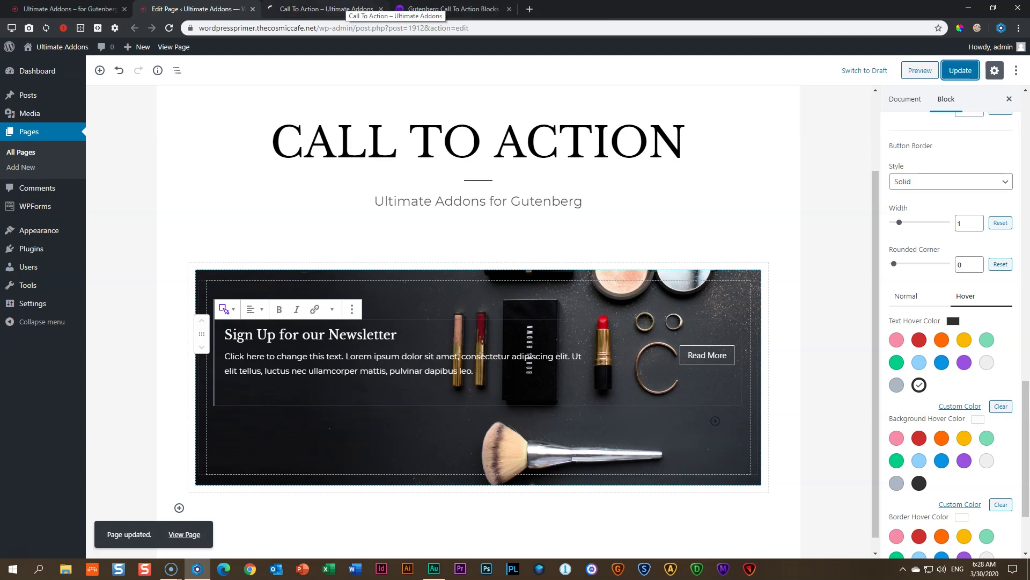
click(326, 9)
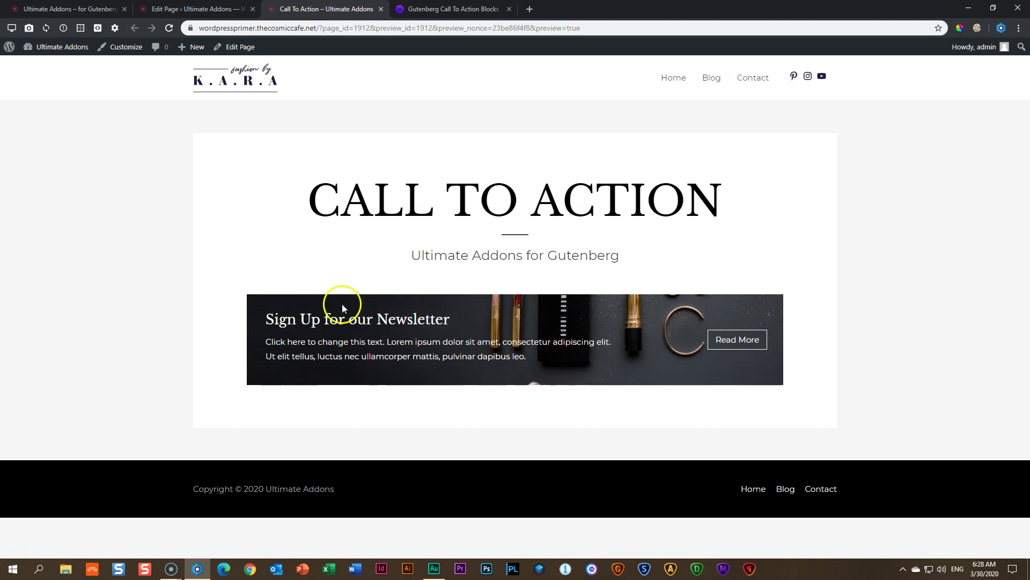
Set the Advanced Columns banner padding to 50, 35, 50 and 35
click(236, 10)
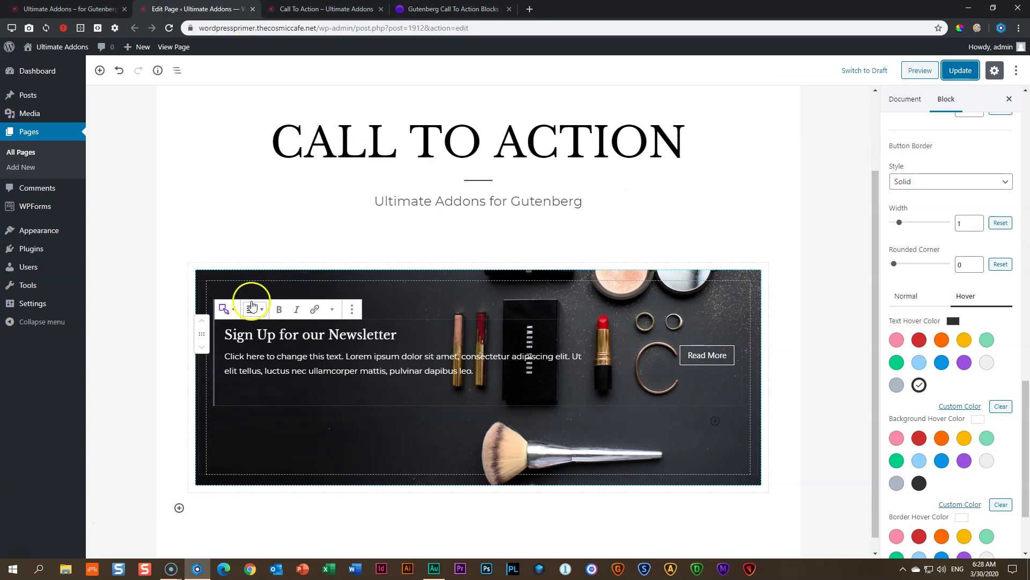
click(215, 260)
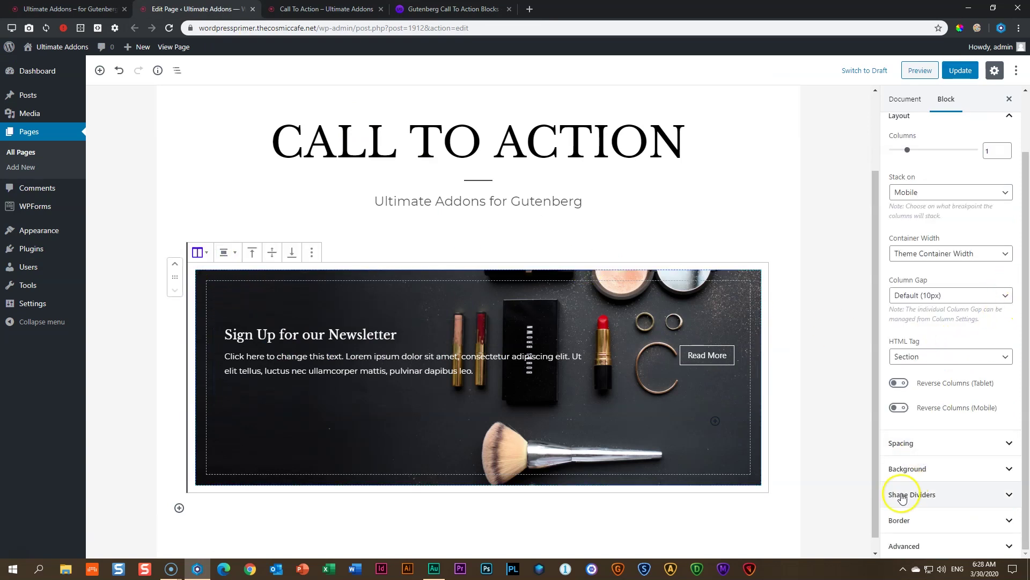
click(911, 447)
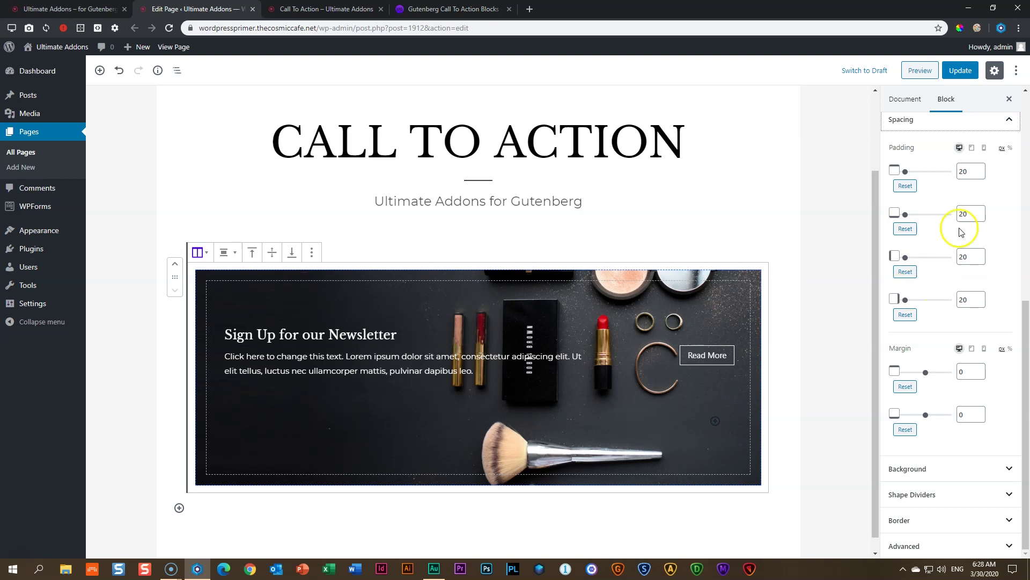
double_click(963, 170)
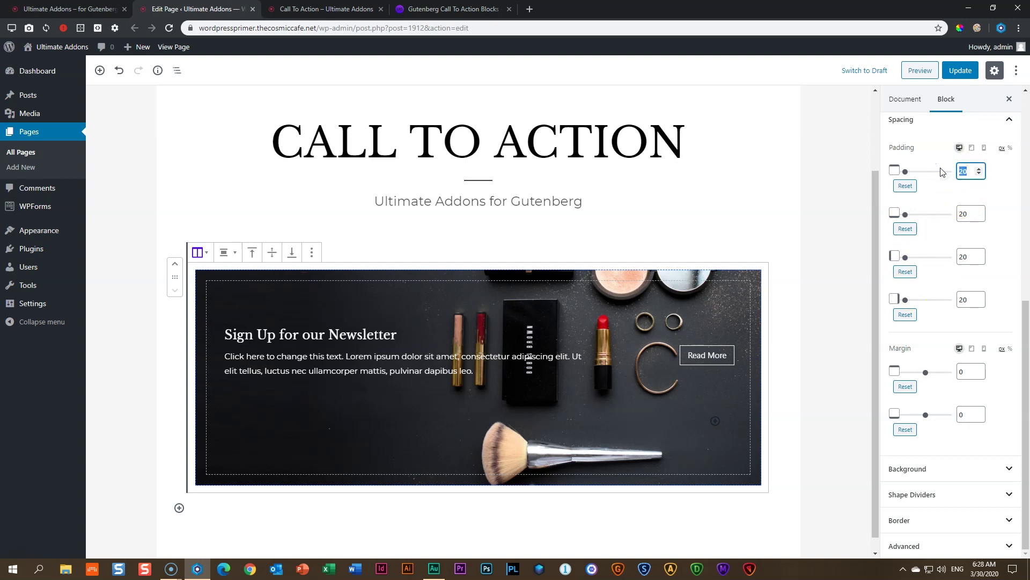
text(50)
key(Tab)
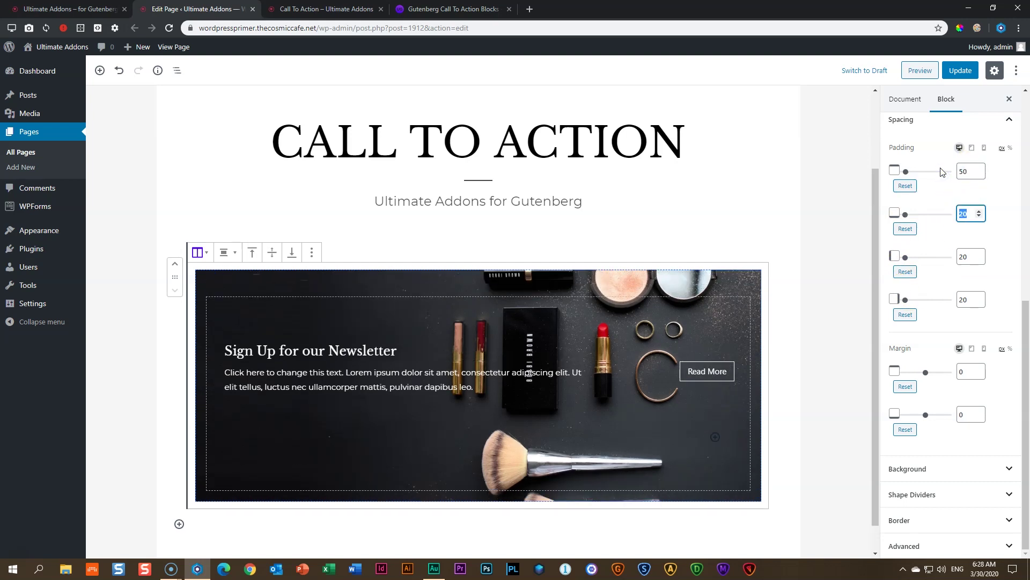
text(35)
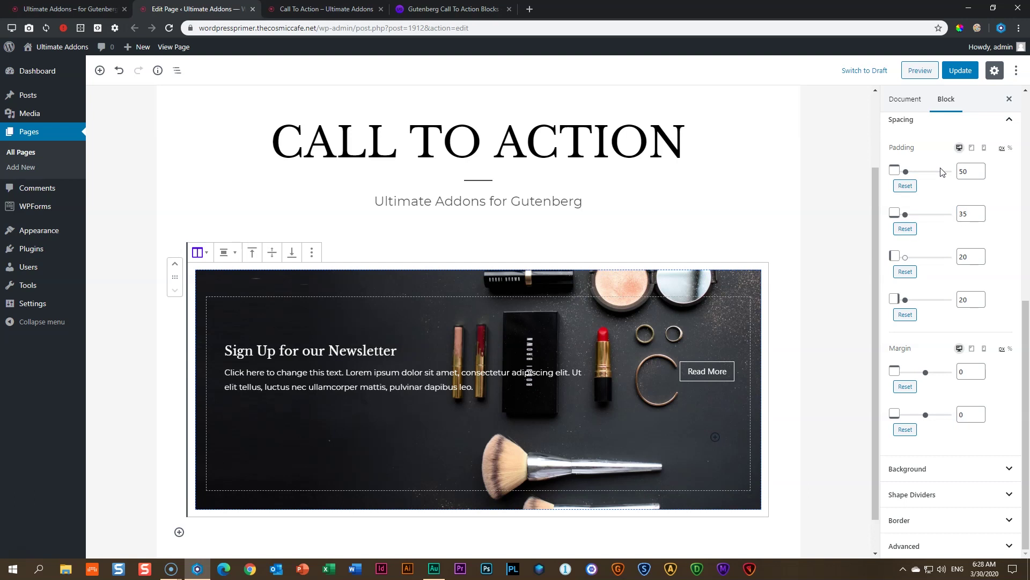
text(50)
key(Tab)
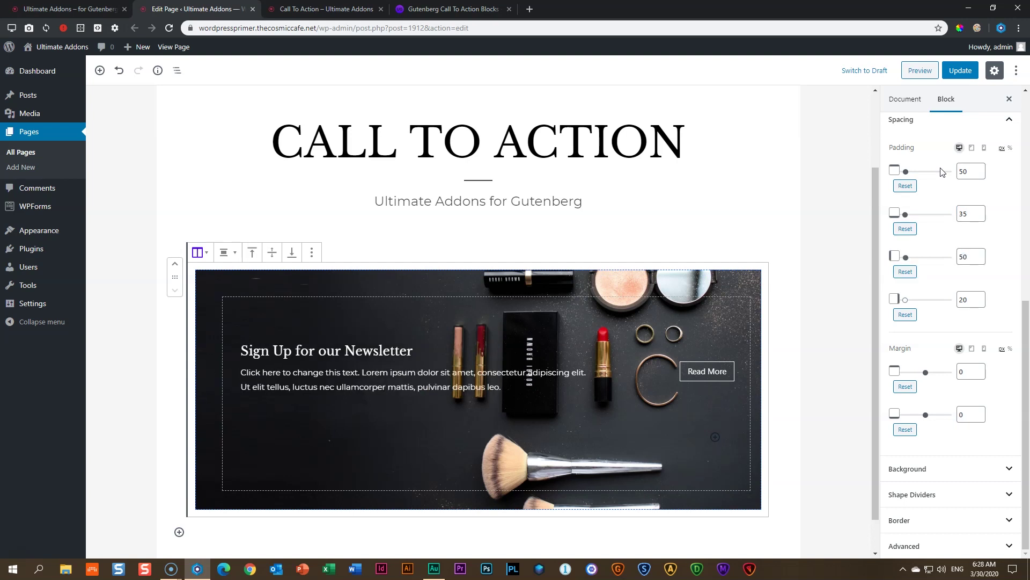
text(35)
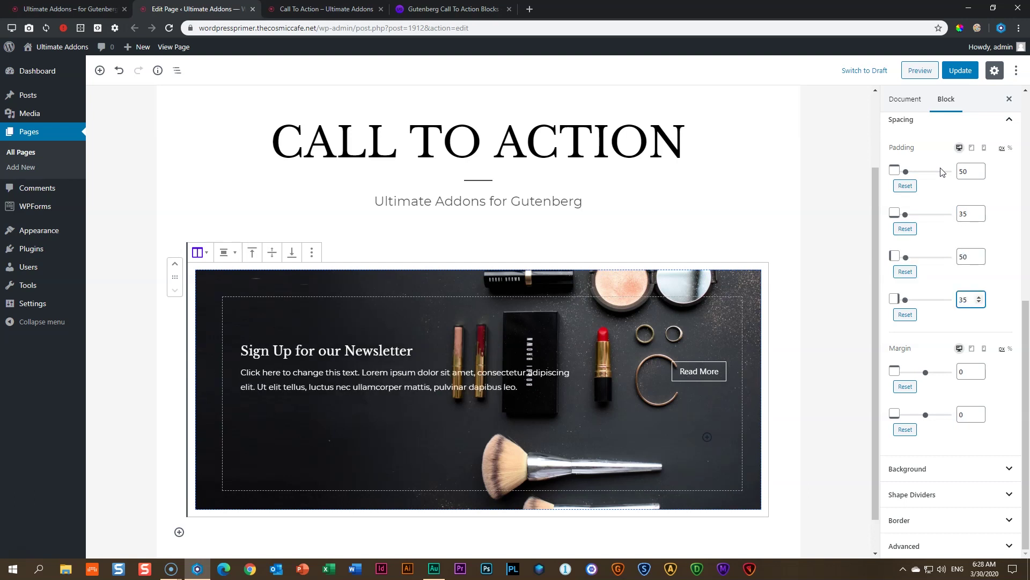
Save the page, check the preview, and return to the editor
click(959, 70)
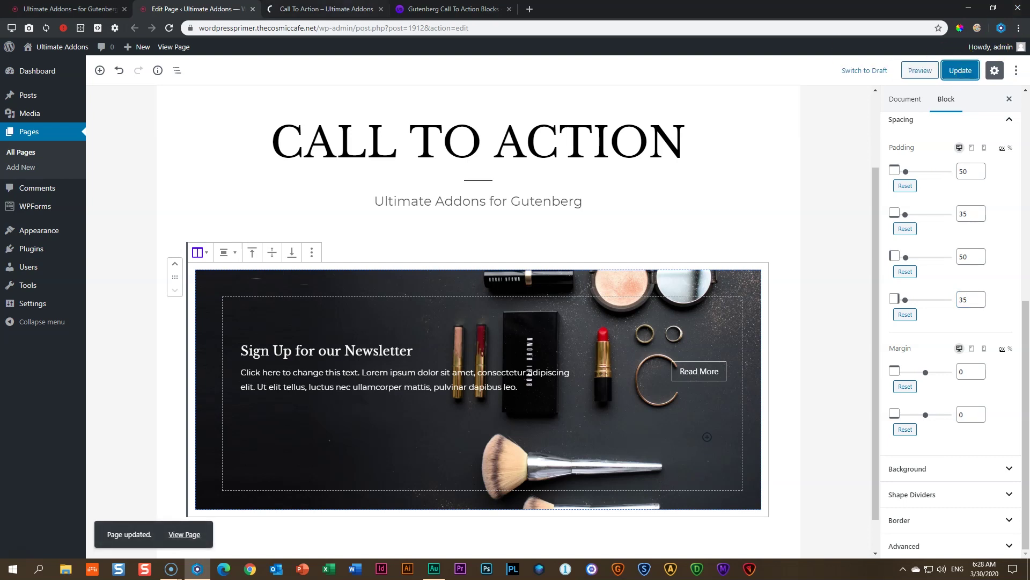
click(327, 8)
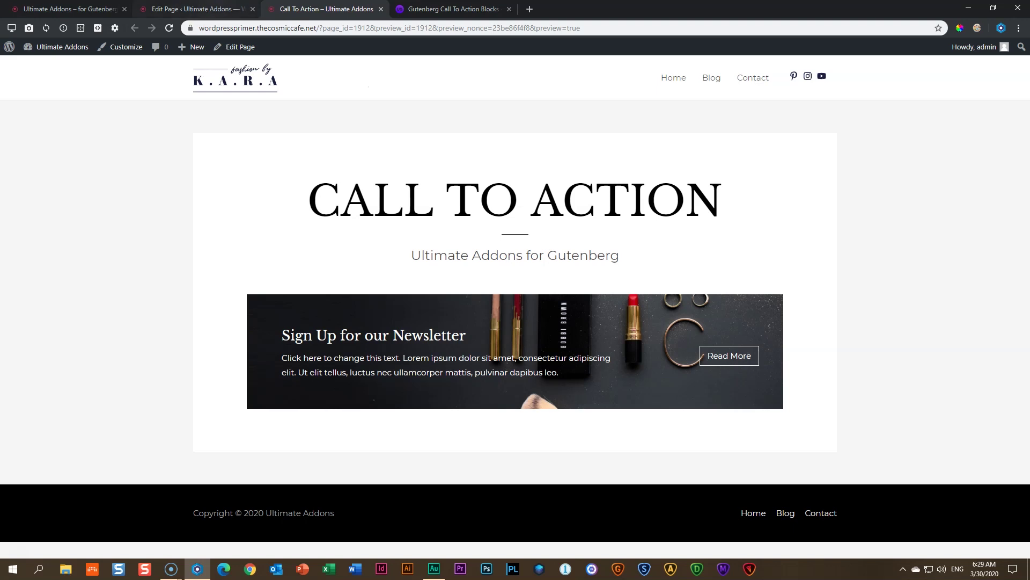
key(ctrl+shift+Tab)
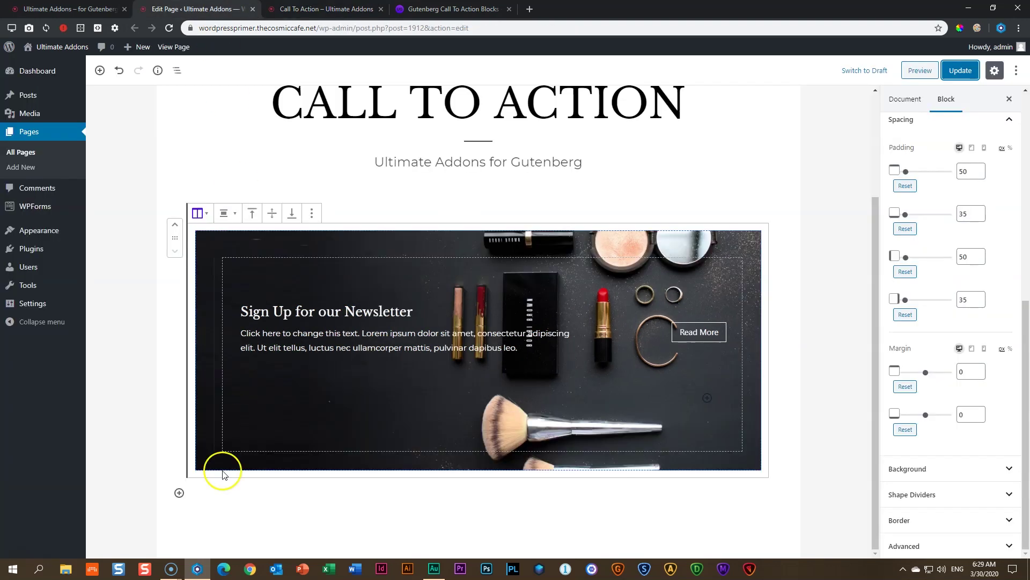
Insert a two-column Advanced Columns block directly below the newsletter banner
click(179, 494)
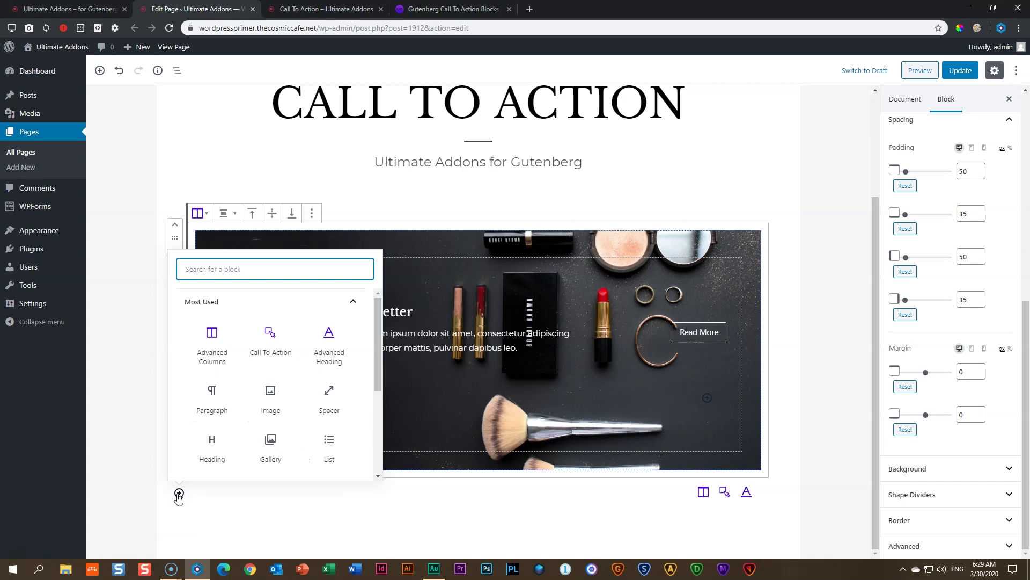
click(212, 337)
scroll(346, 354, down, 2)
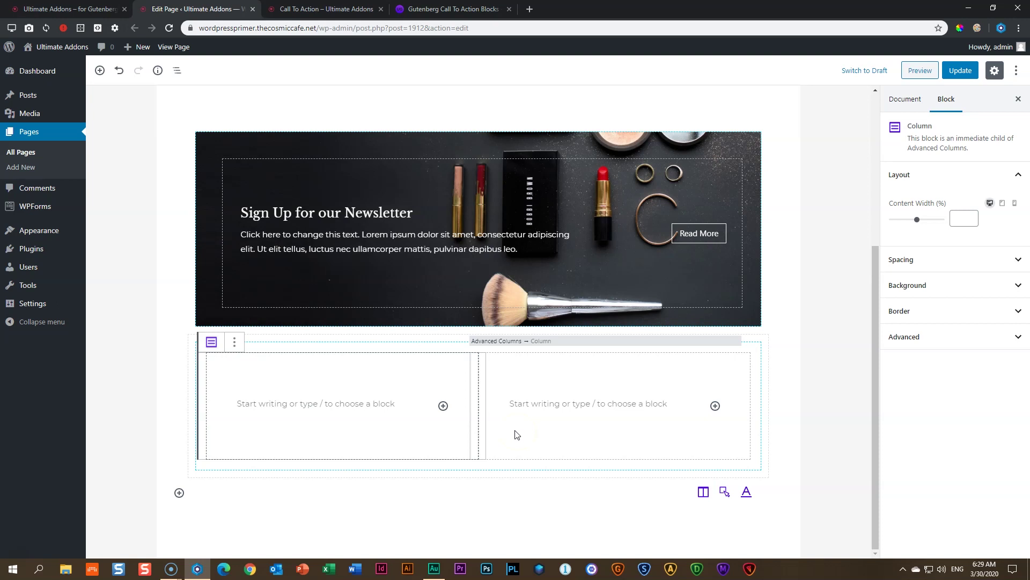
On the live site, sample the pink section's background with the ColorZilla eyedropper, getting #C2A09E
key(ctrl+shift+Tab)
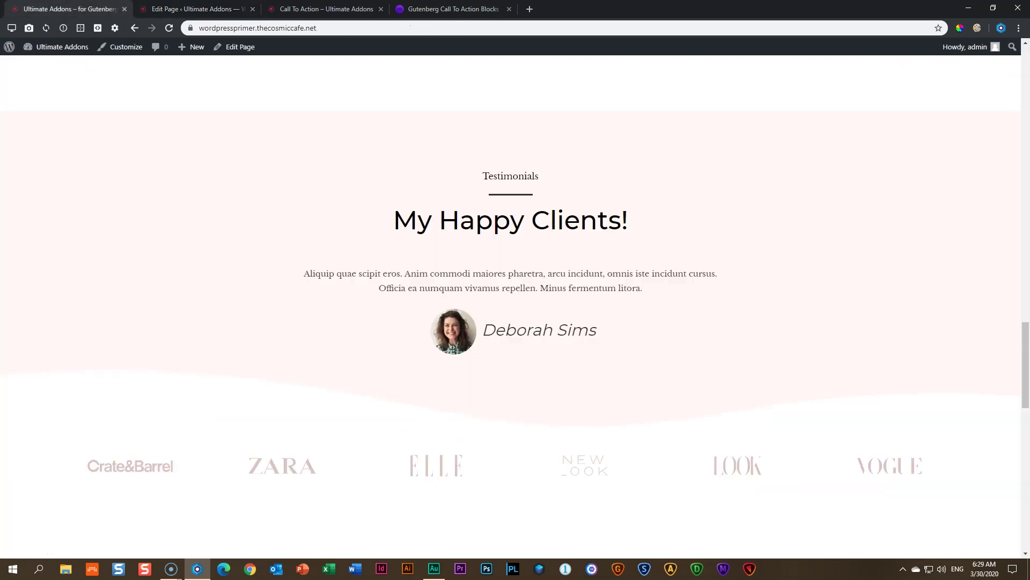
scroll(209, 246, up, 15)
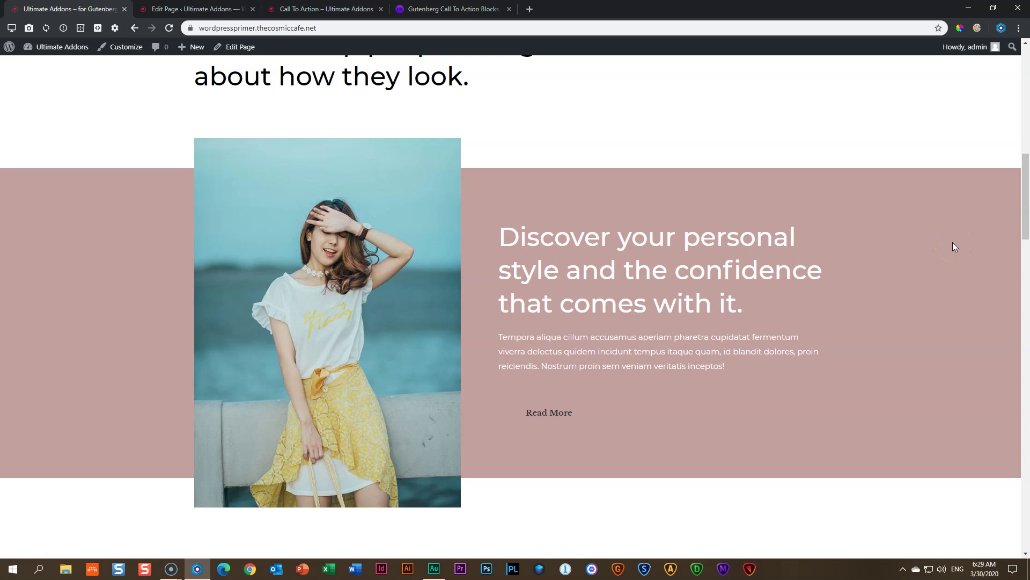
click(961, 29)
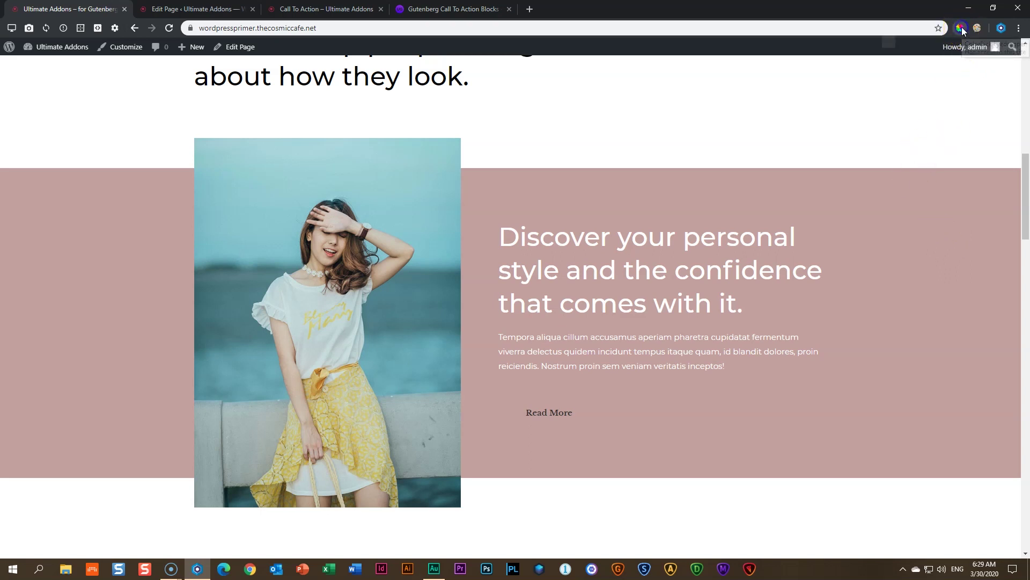
click(892, 269)
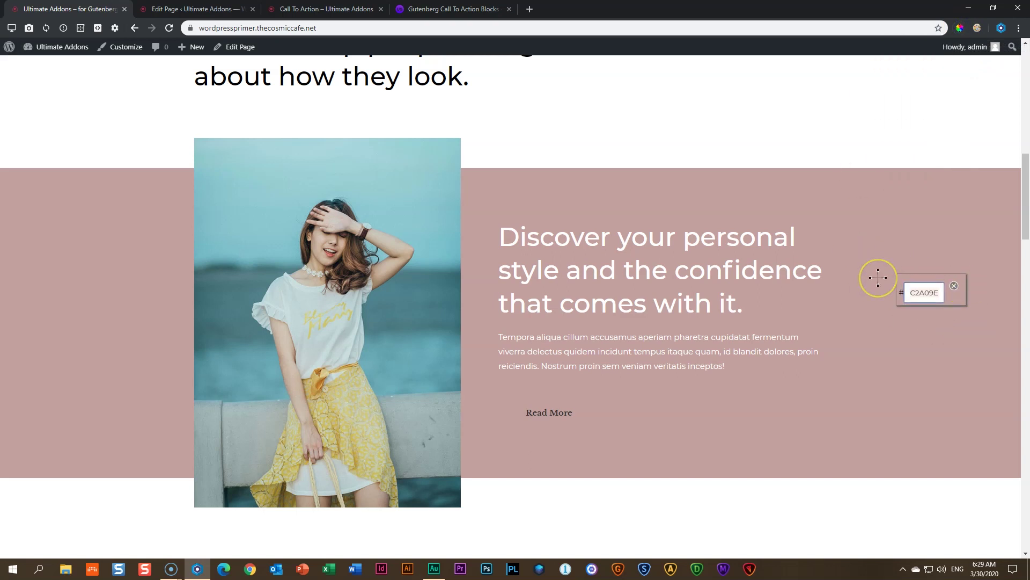
Select the new Advanced Columns block and set its Background Type to Color
click(182, 9)
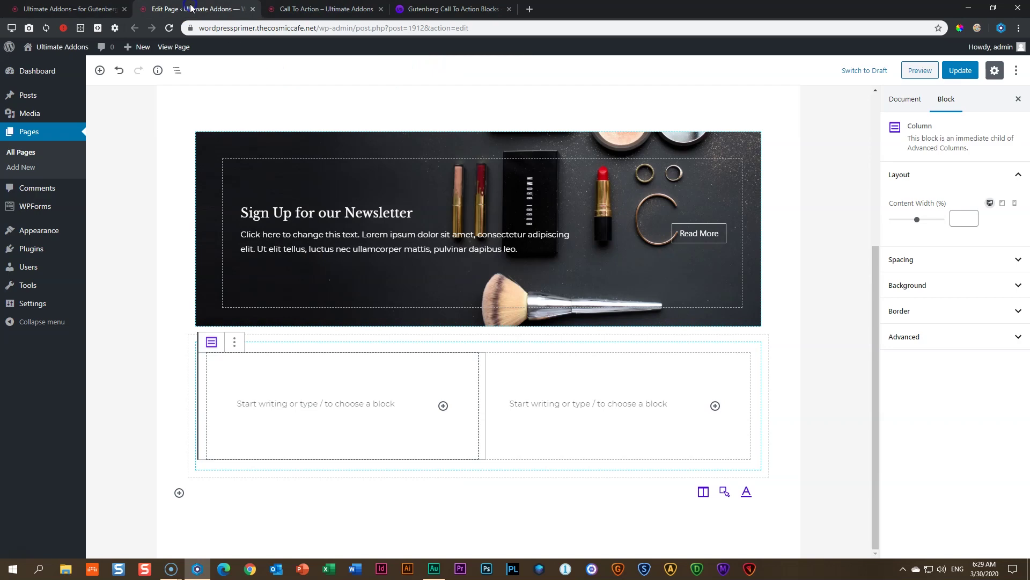
click(282, 342)
drag(907, 414, 1028, 410)
scroll(1009, 419, down, 2)
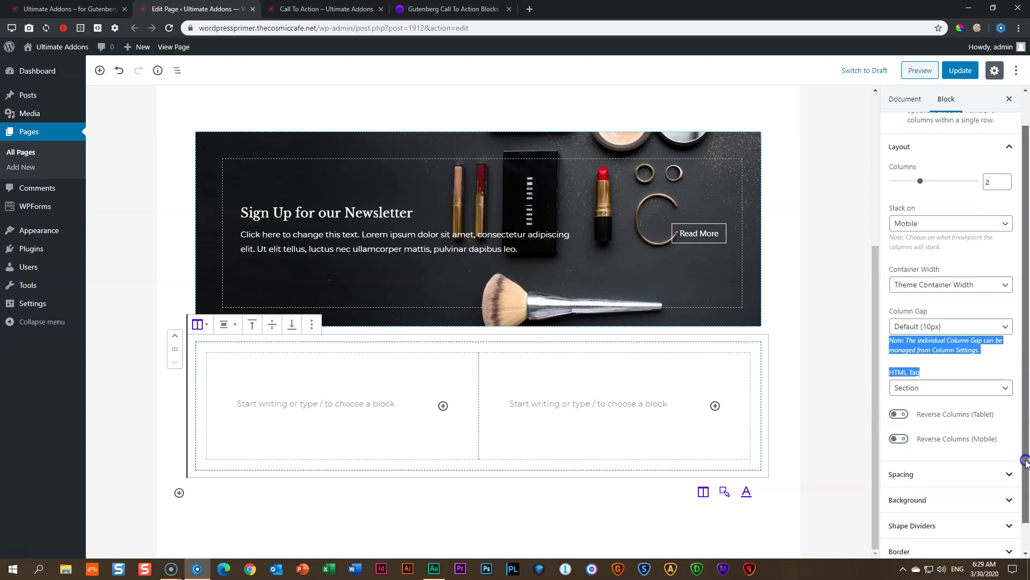
click(936, 468)
click(930, 504)
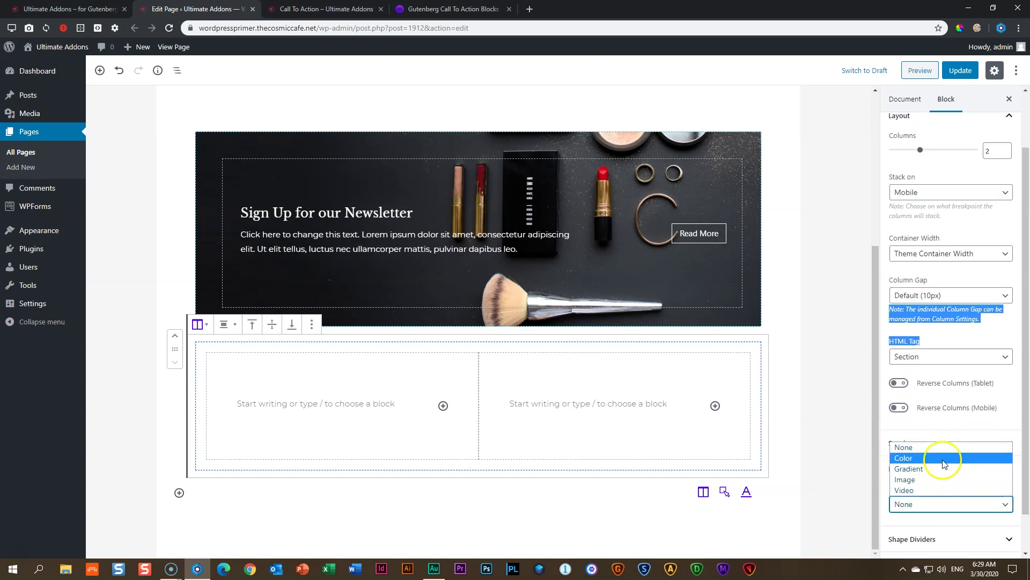
click(942, 459)
Paste c2a09e as the block's custom background colour
scroll(1027, 457, down, 2)
scroll(1026, 457, down, 2)
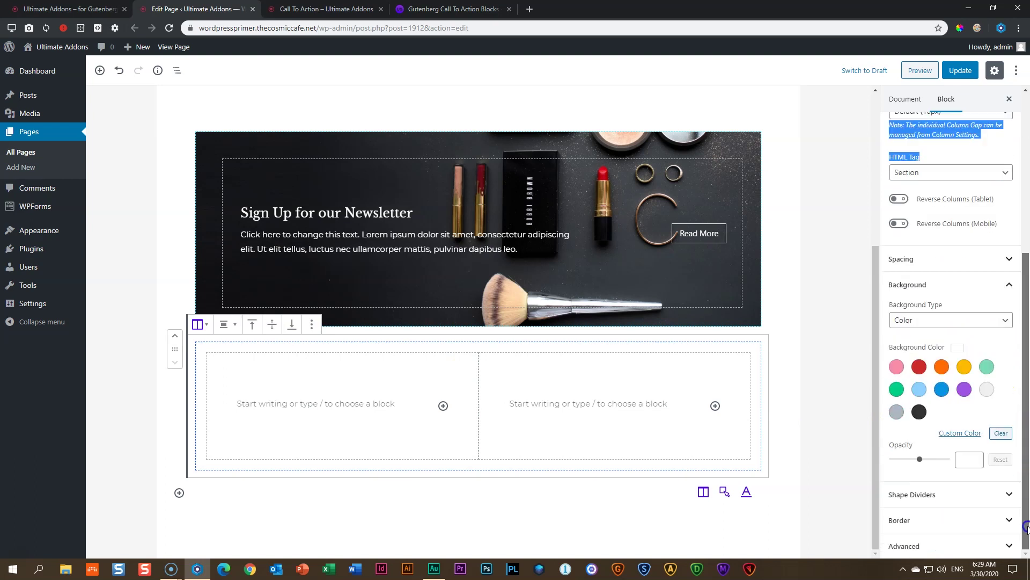
click(960, 433)
double_click(915, 410)
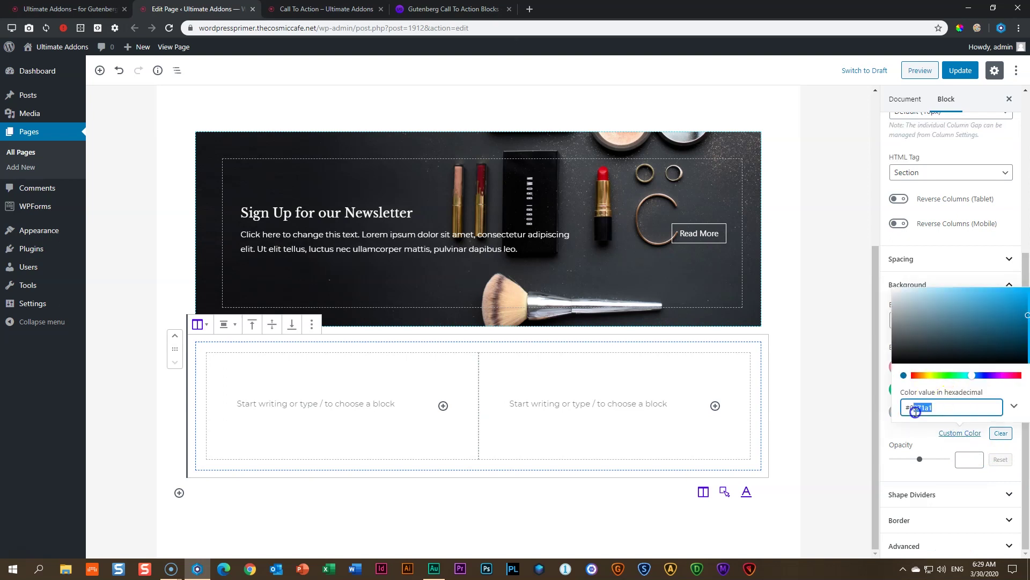
text(c2a09e)
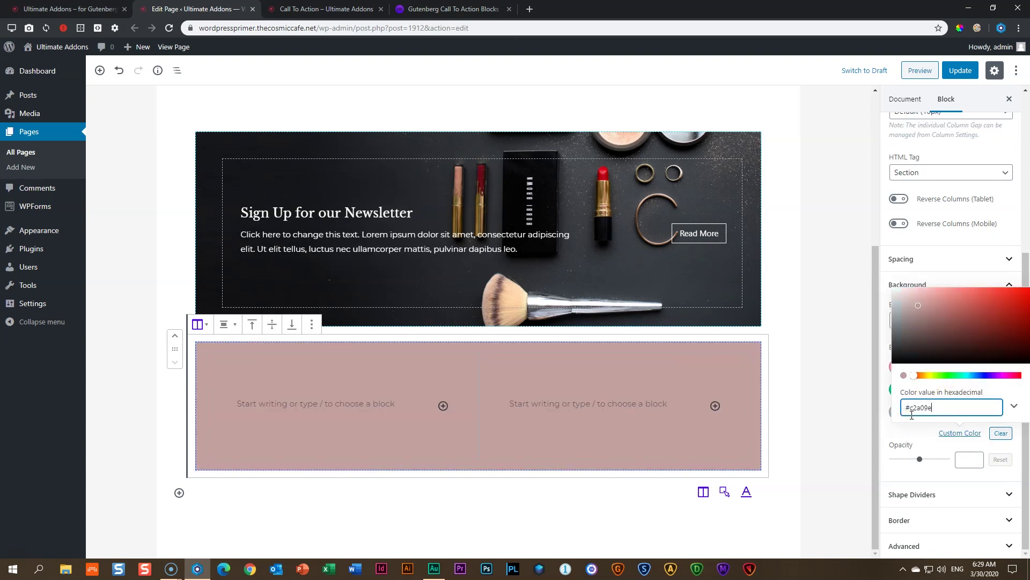
click(816, 388)
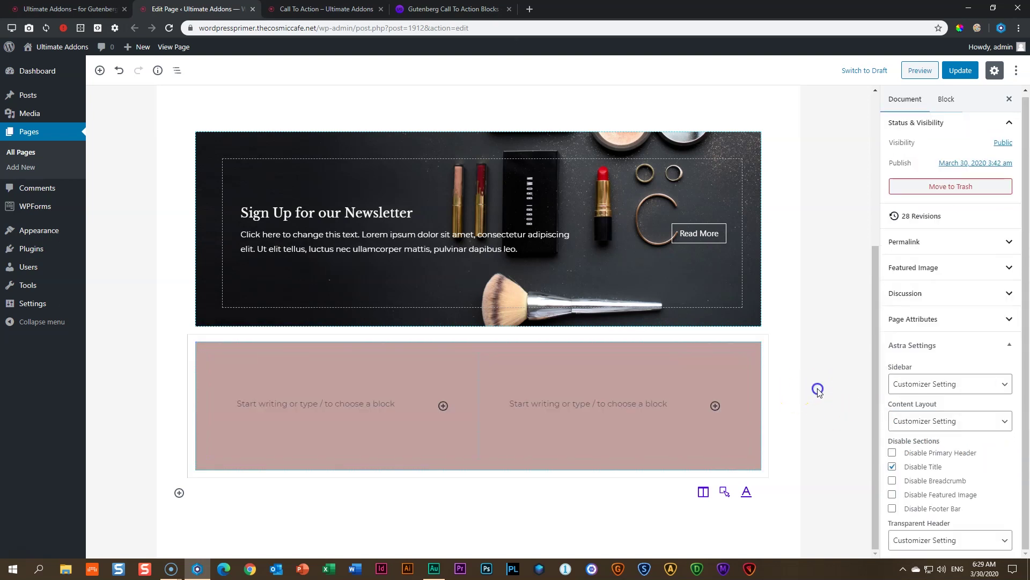
Add an Image block in the left column using the-model.jpg from the Media Library
click(442, 406)
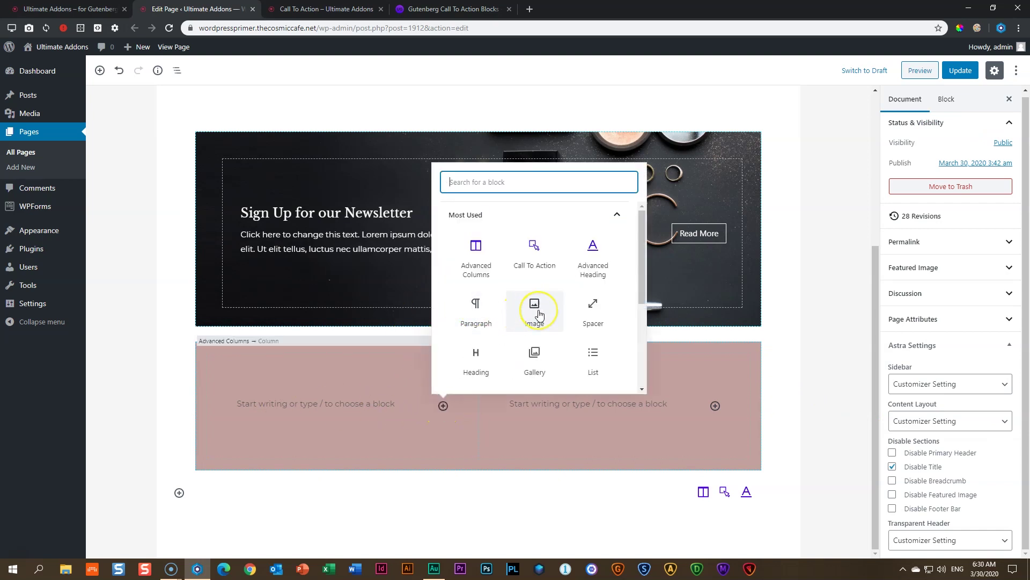
click(539, 314)
click(376, 472)
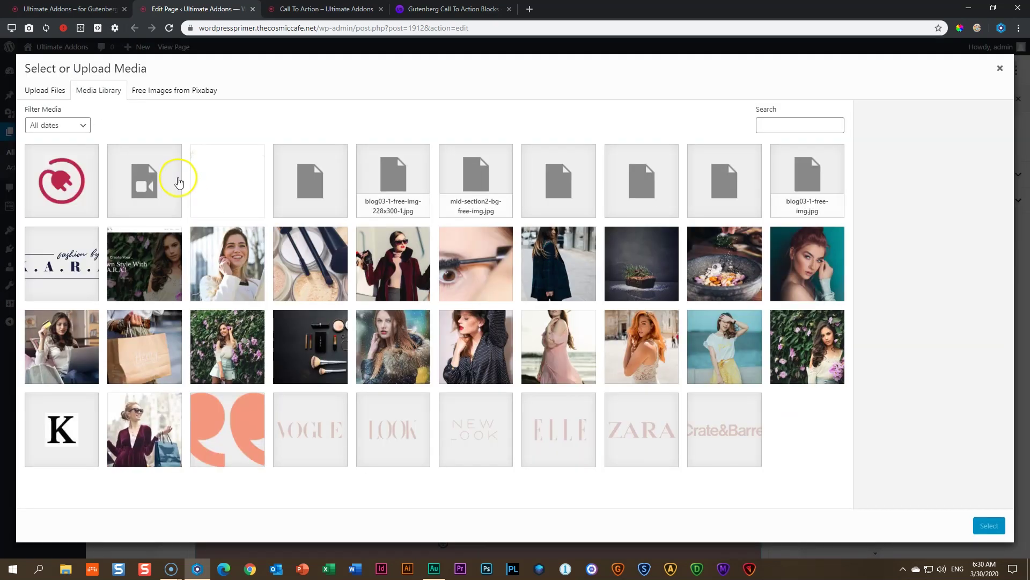
click(717, 344)
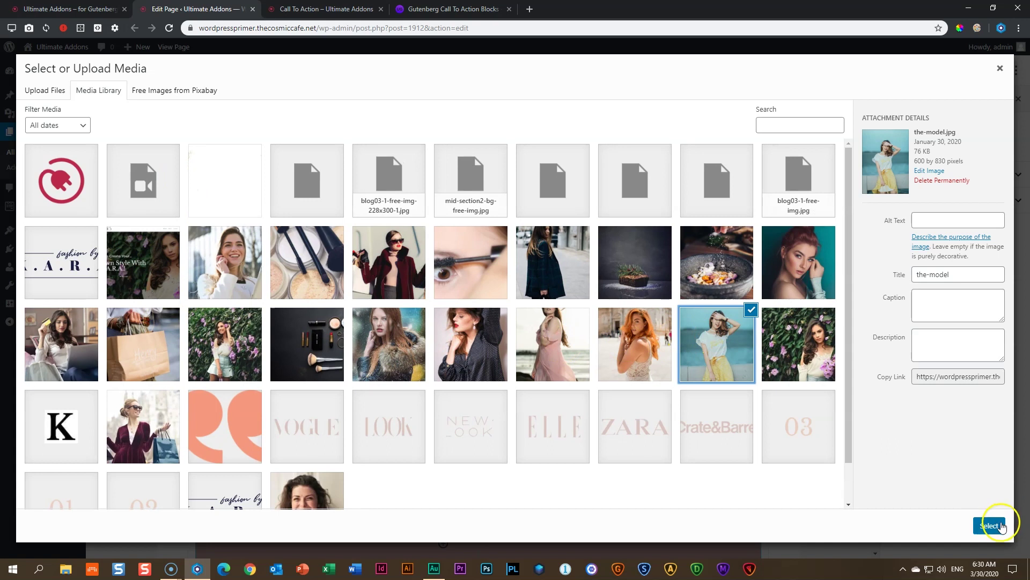
click(989, 525)
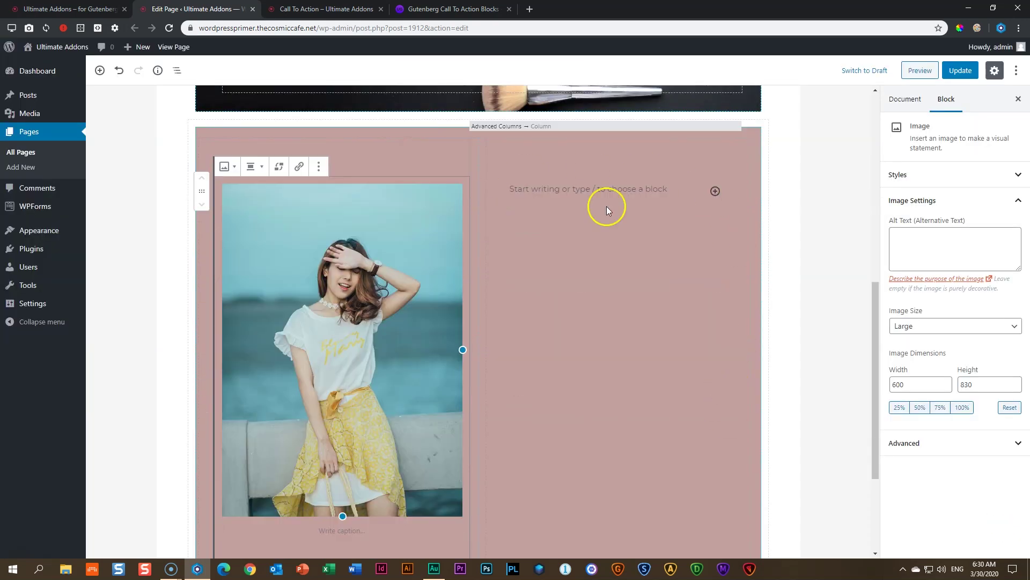
Add a Call To Action block in the right column
click(714, 191)
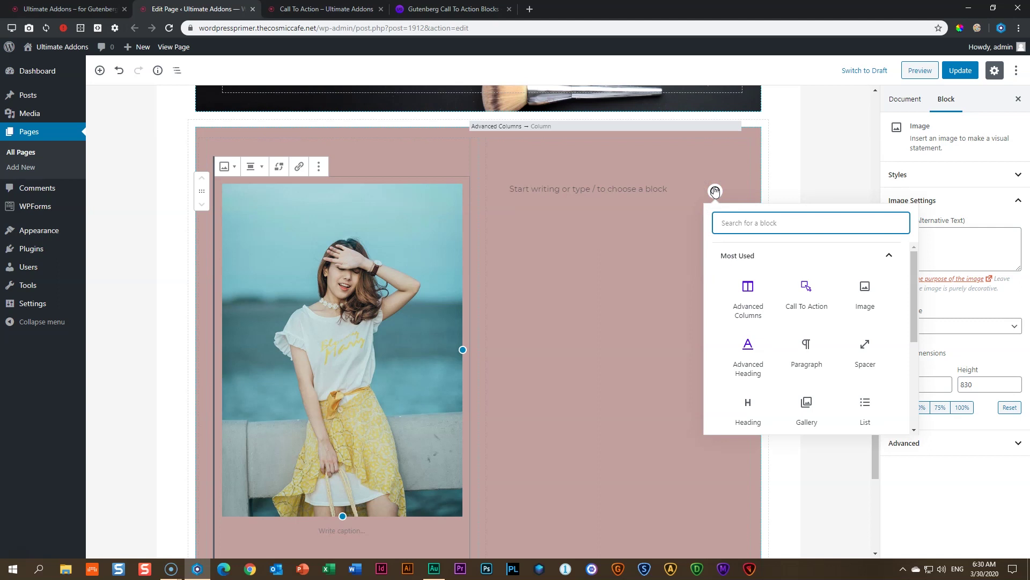
click(808, 290)
click(795, 273)
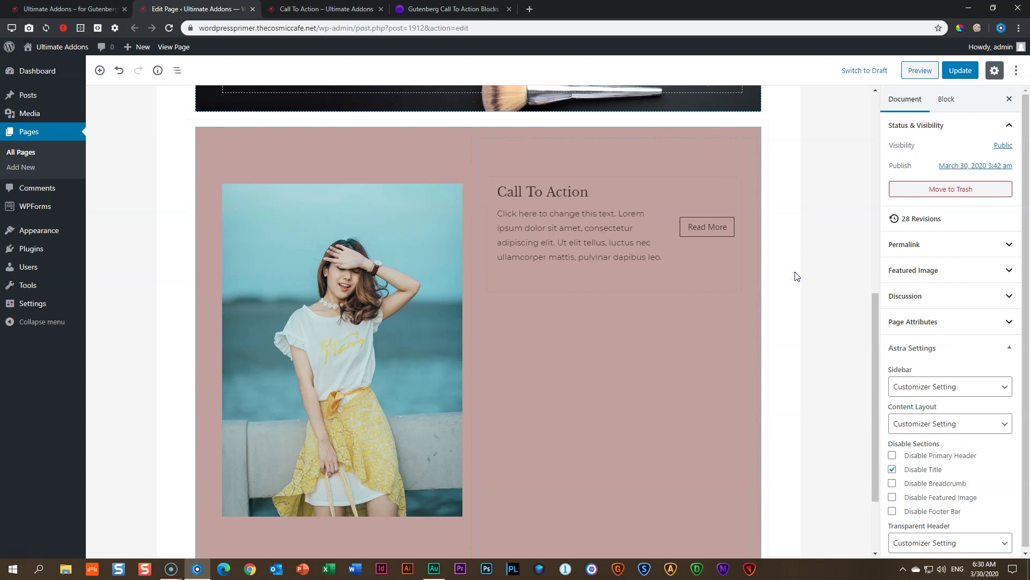
scroll(795, 275, down, 2)
scroll(796, 275, up, 1)
Select the right column holding the Call To Action via the block outline
click(650, 153)
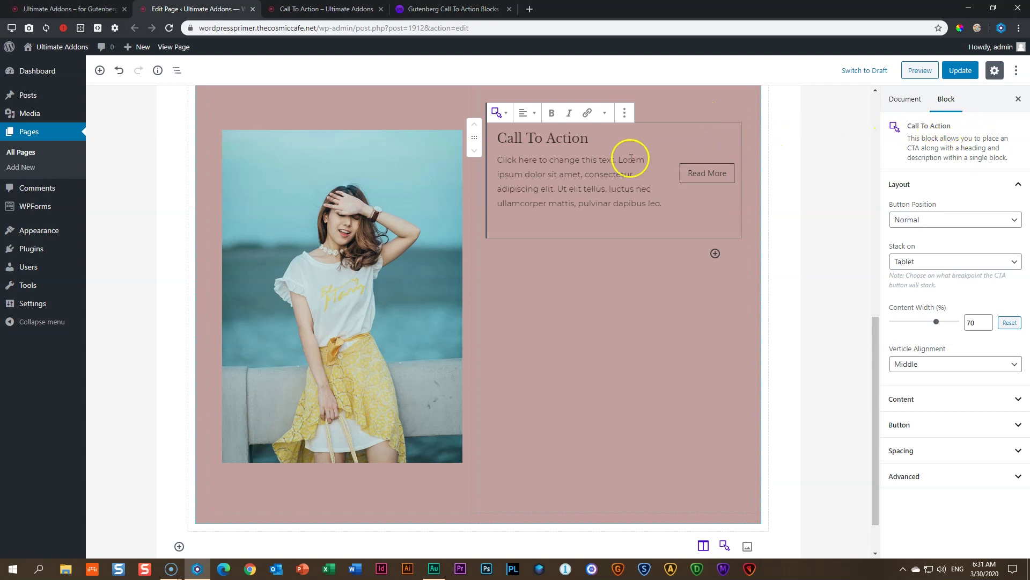
click(645, 110)
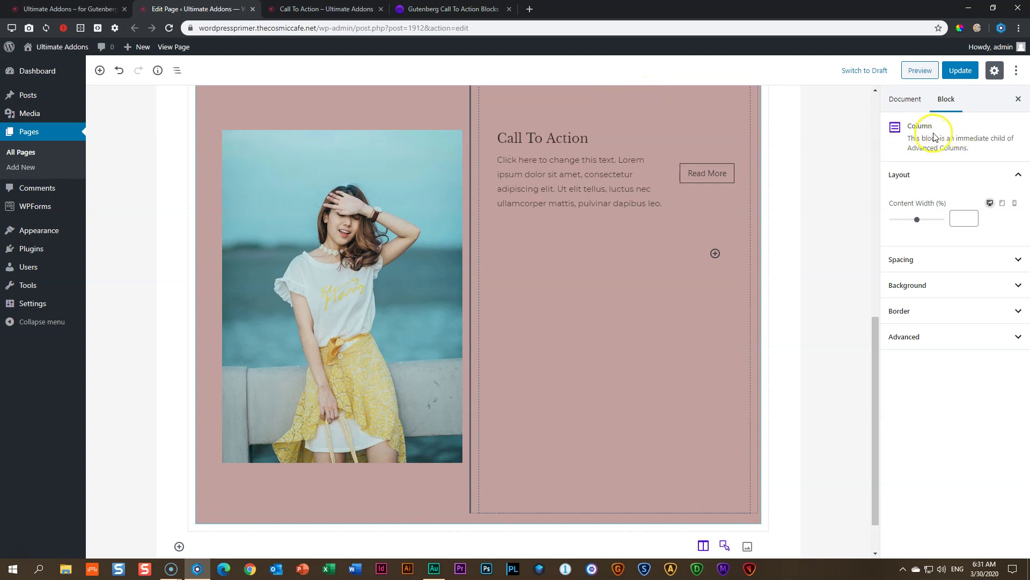
click(601, 160)
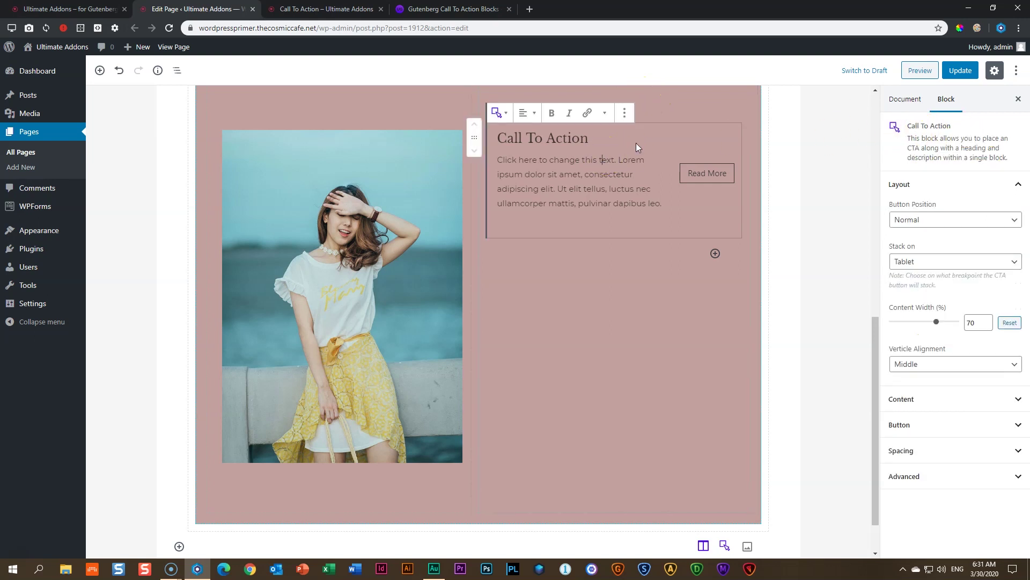
click(670, 106)
click(611, 173)
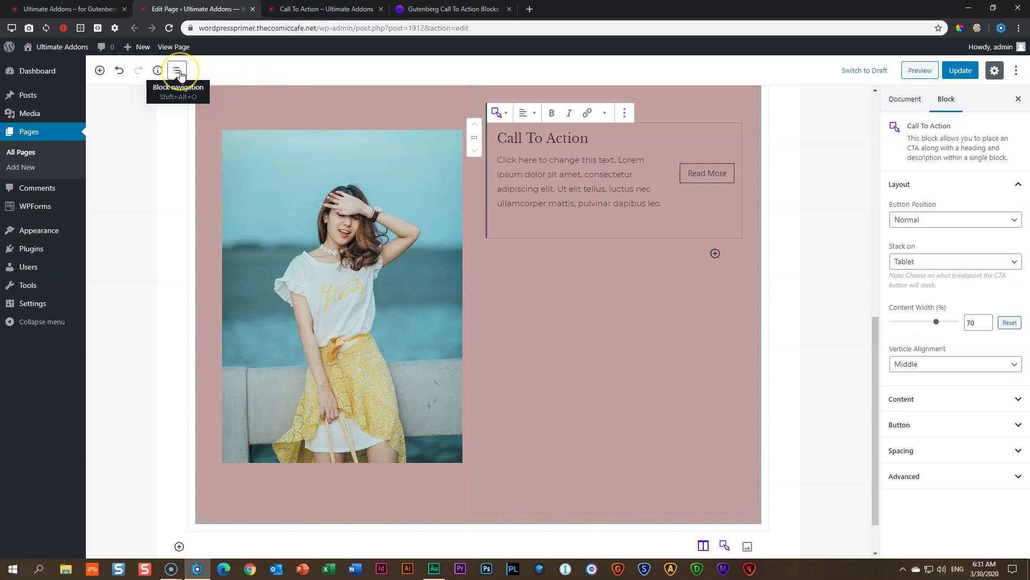
click(177, 72)
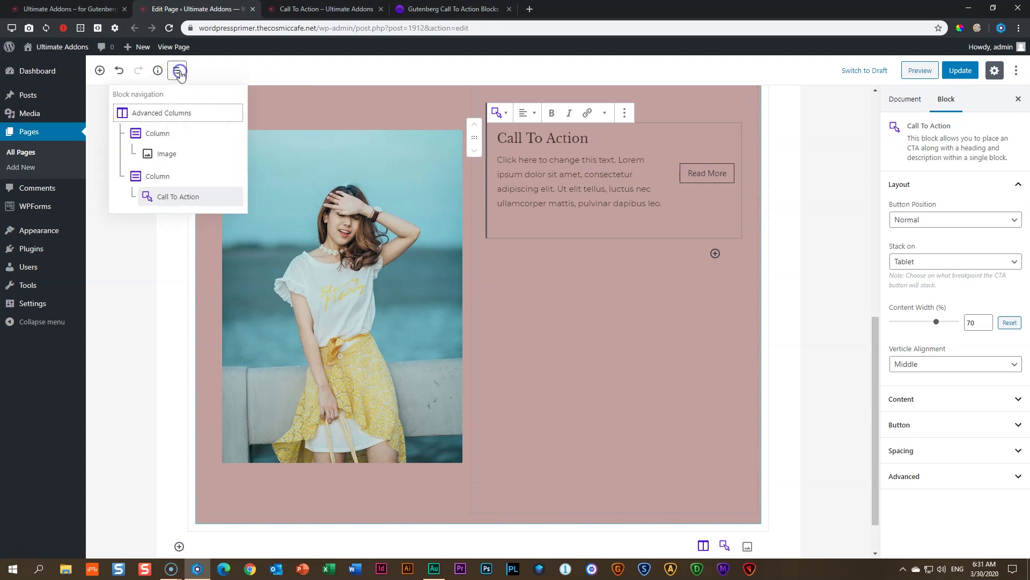
click(164, 184)
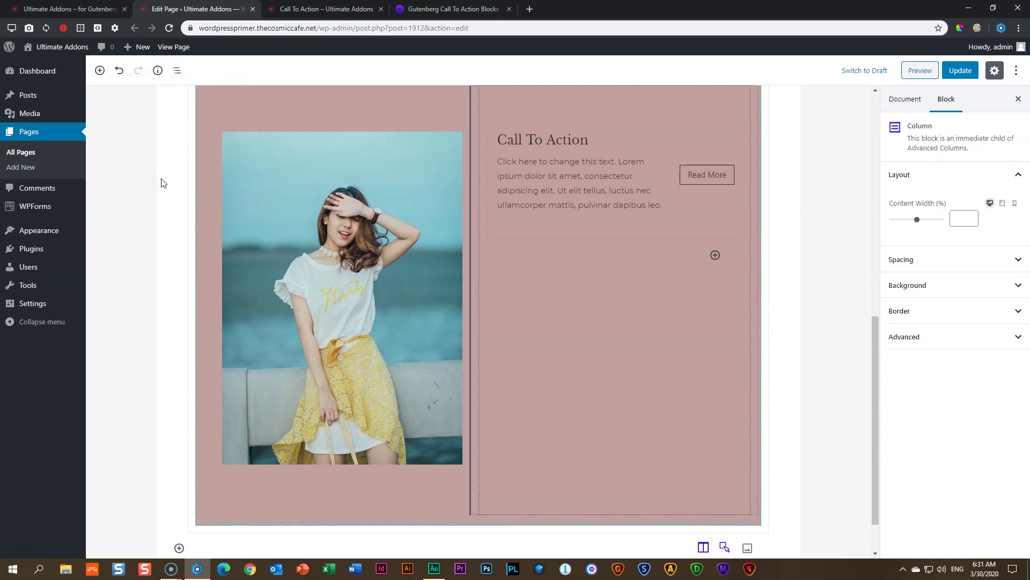
Set the column's Spacing top padding to 200
click(1002, 260)
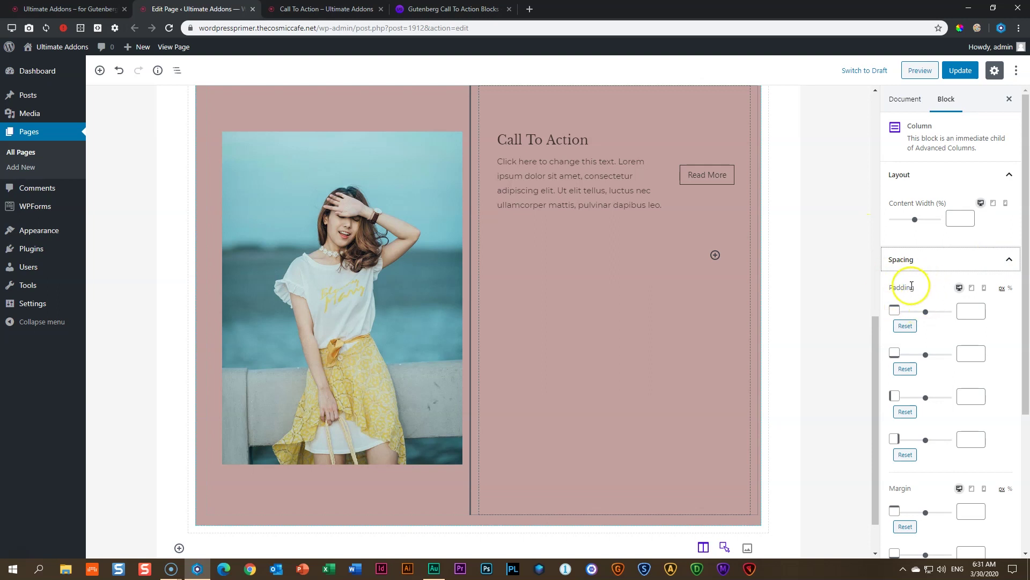
click(960, 310)
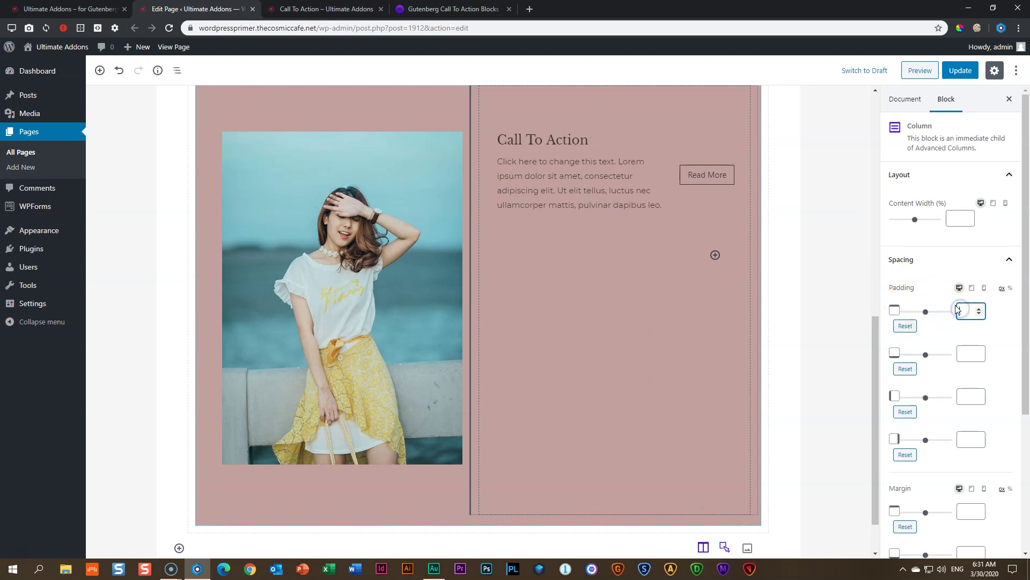
text(150)
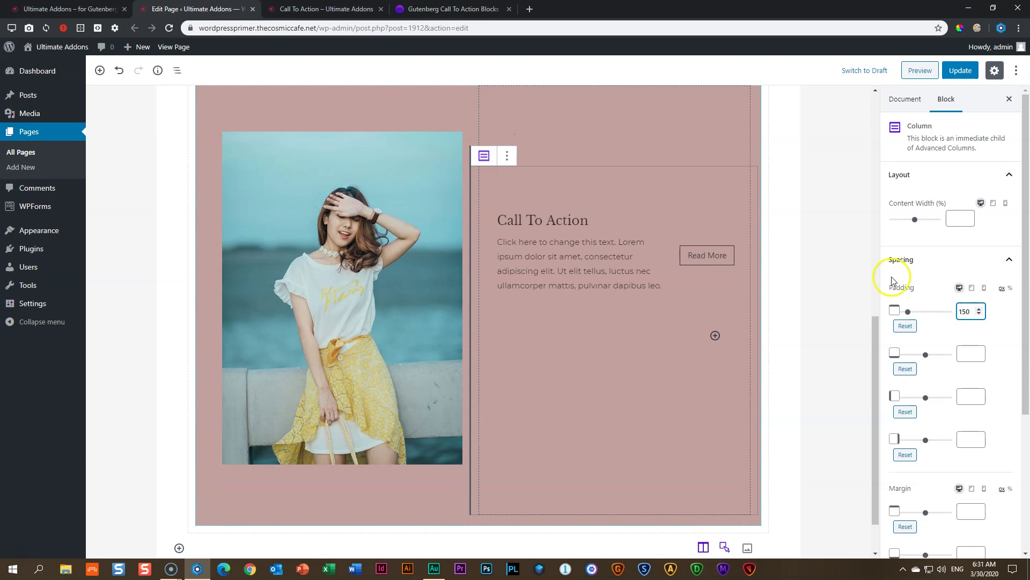
drag(968, 309, 945, 314)
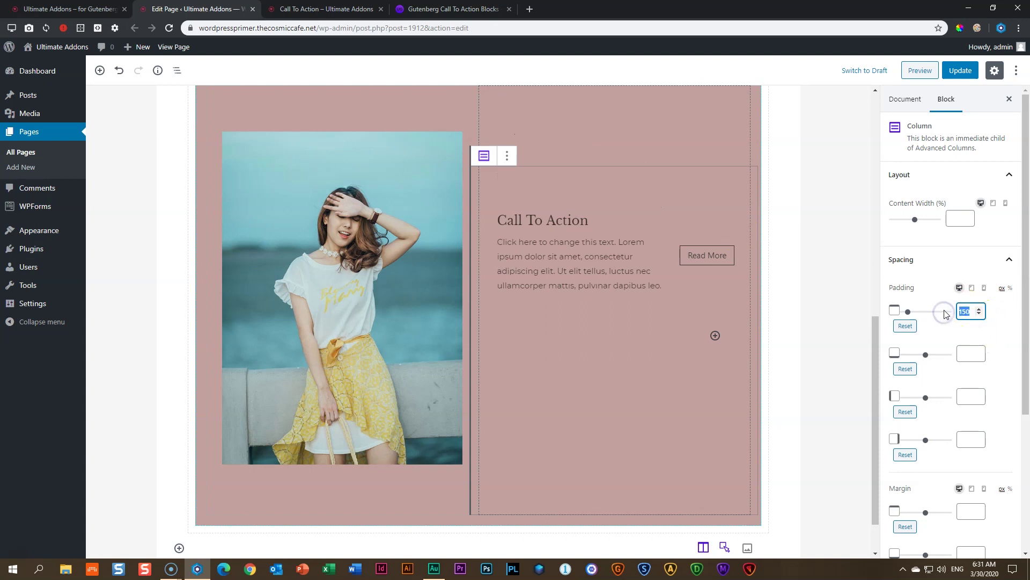
text(200)
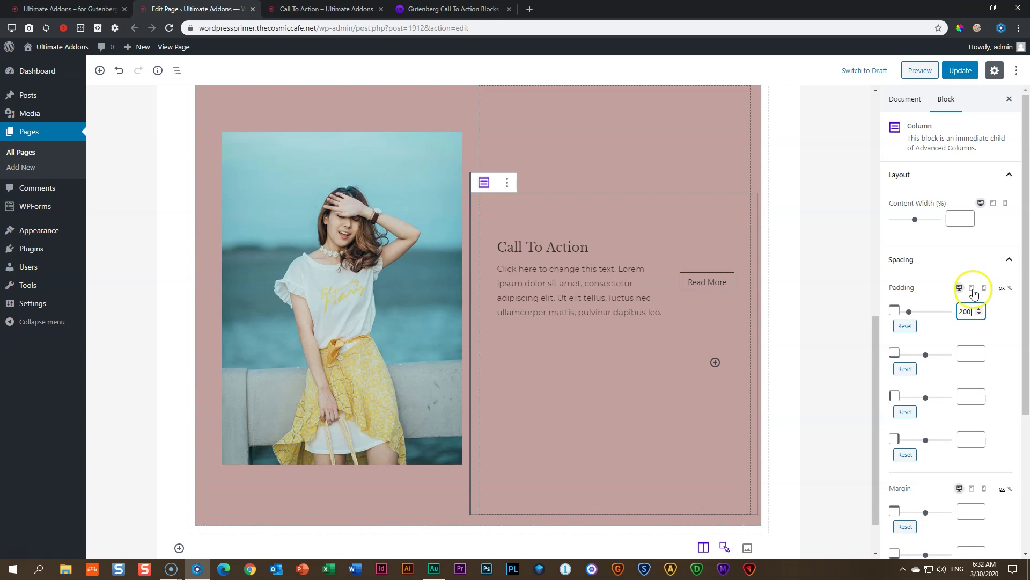
Select the Call To Action block and set Button Position to Stack
click(561, 247)
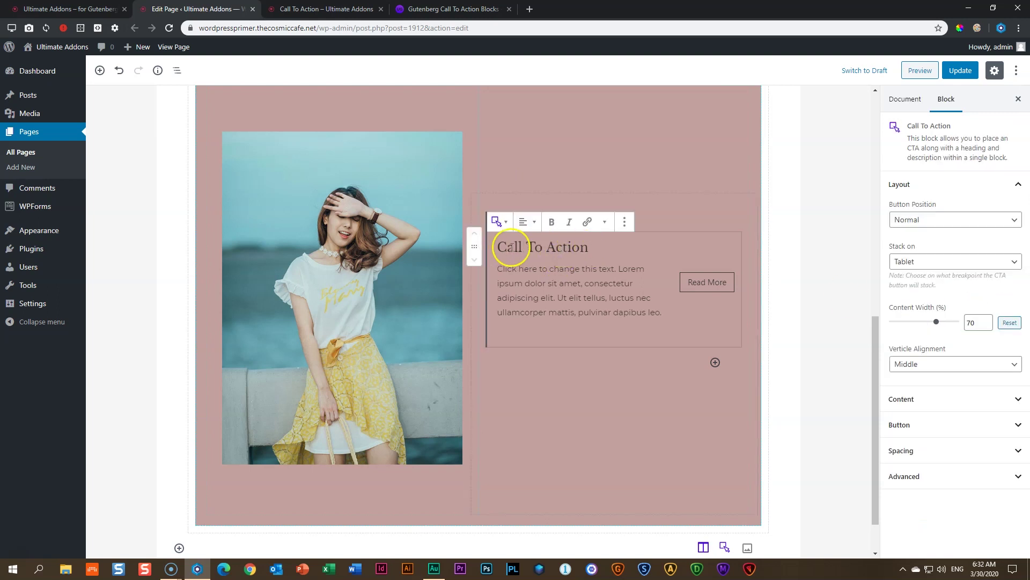
drag(501, 248, 609, 251)
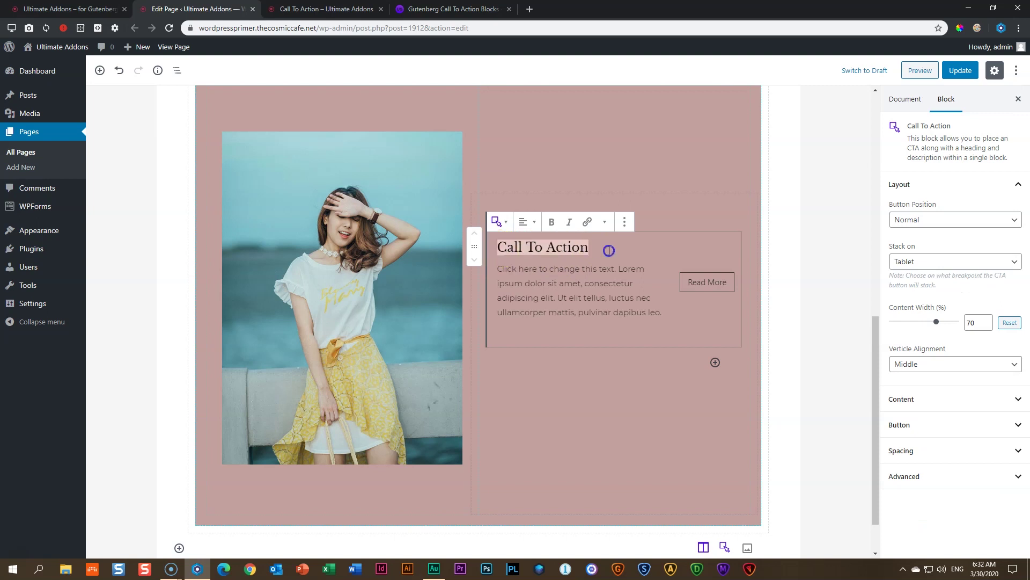
click(590, 277)
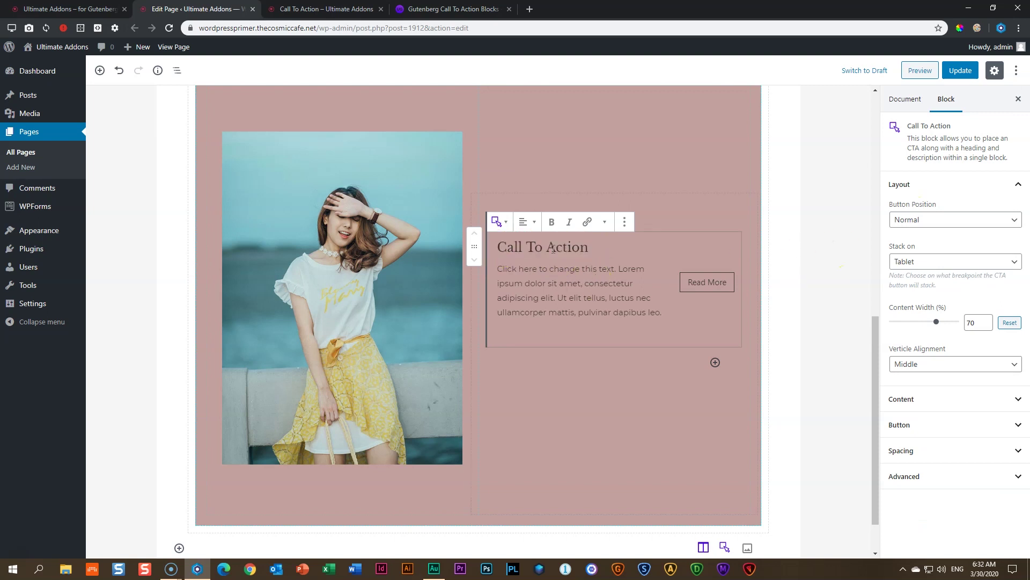
click(917, 222)
click(909, 244)
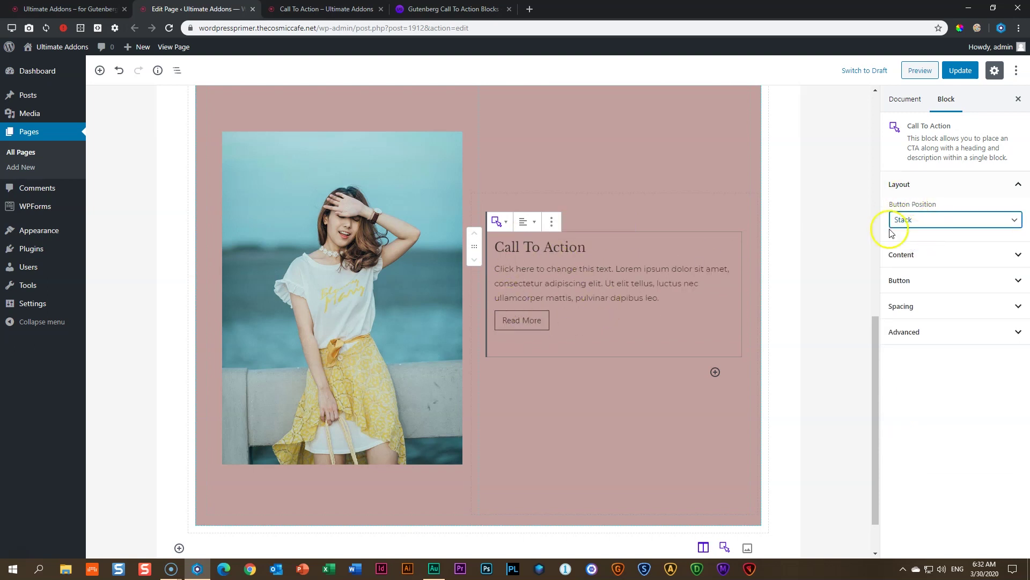
Set the Call To Action heading tag to H3
click(923, 189)
click(917, 209)
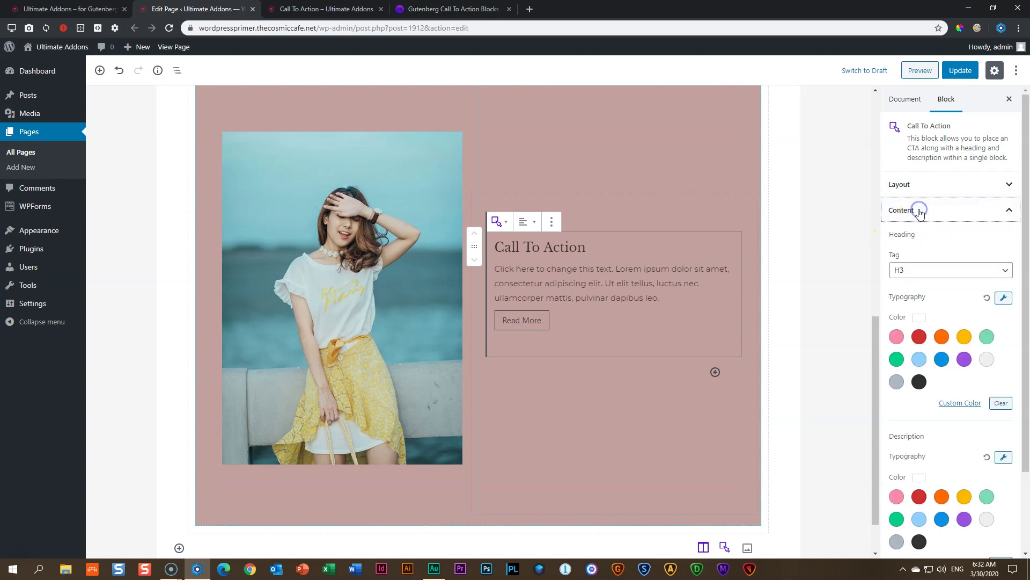
click(927, 269)
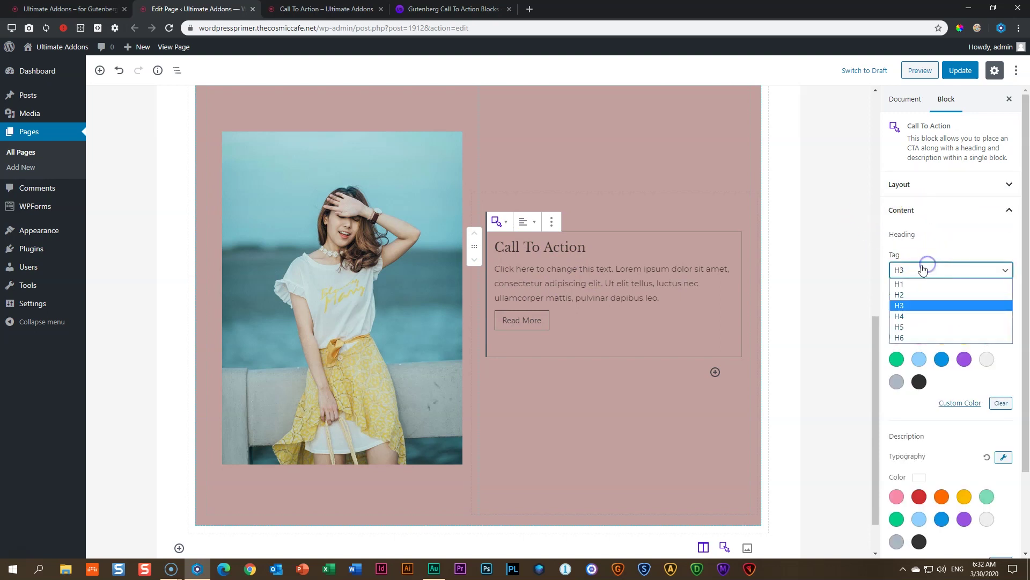
click(901, 297)
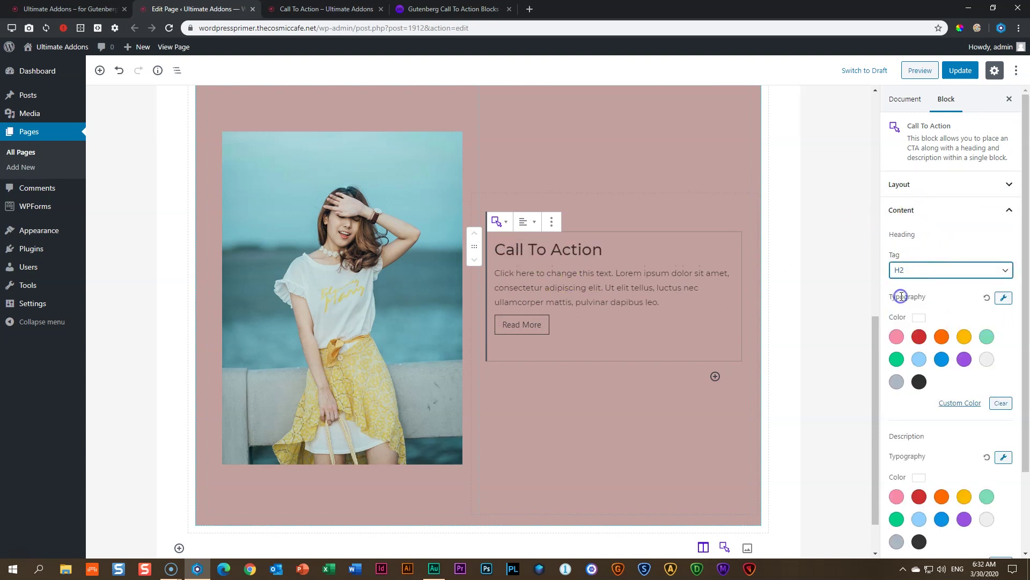
click(911, 268)
click(910, 286)
click(917, 268)
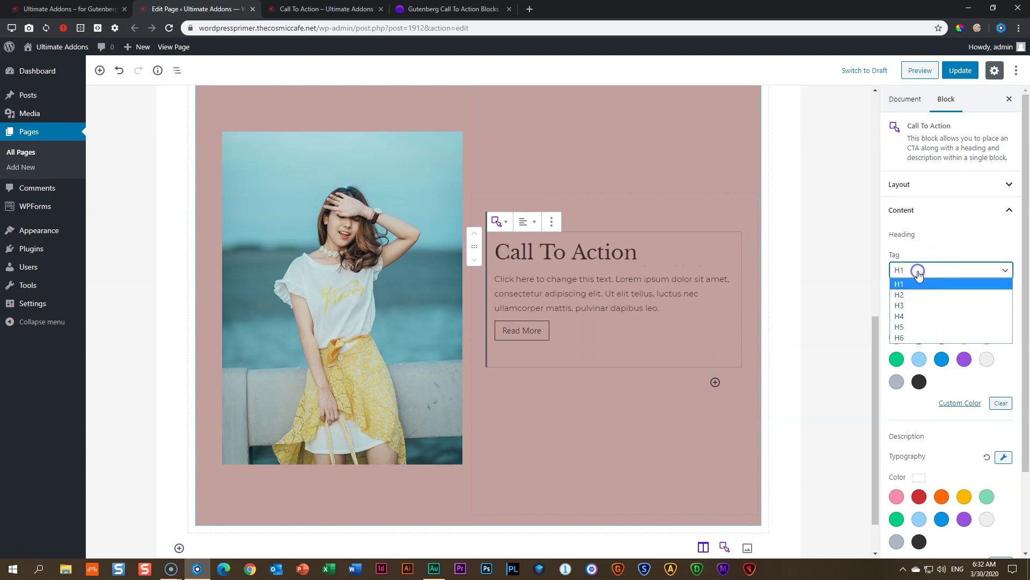
click(953, 266)
click(1003, 297)
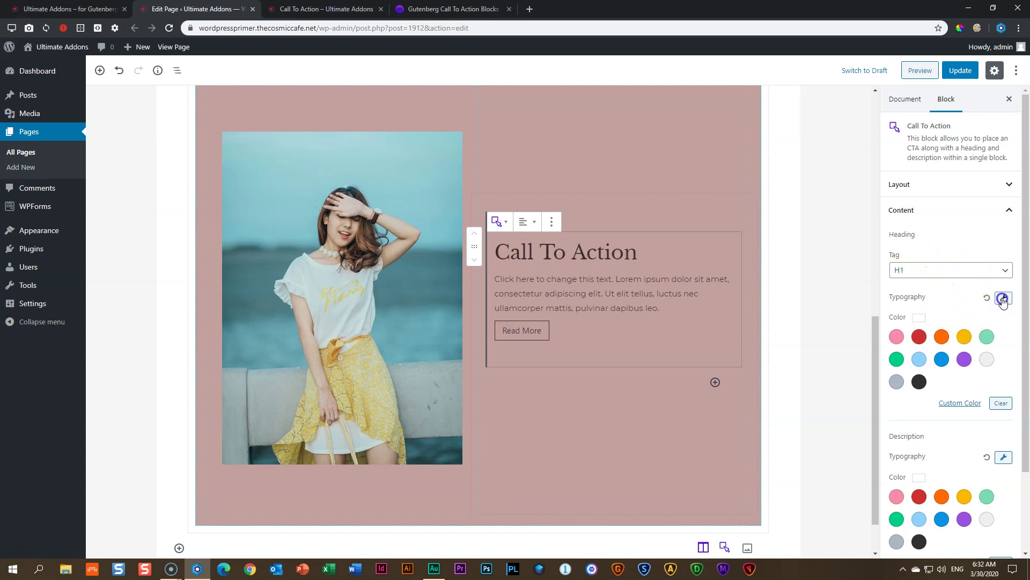
click(920, 269)
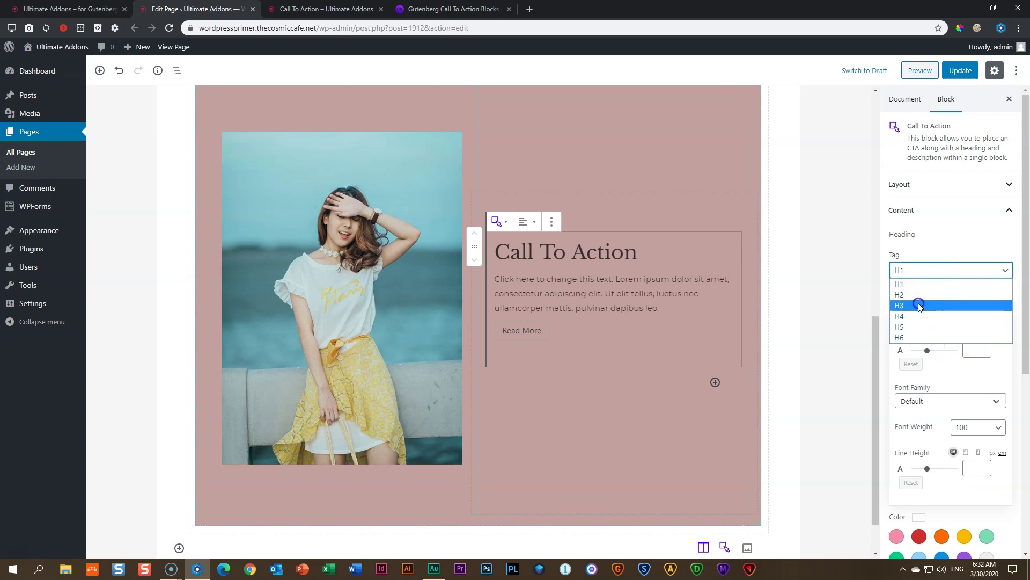
click(919, 306)
click(1002, 298)
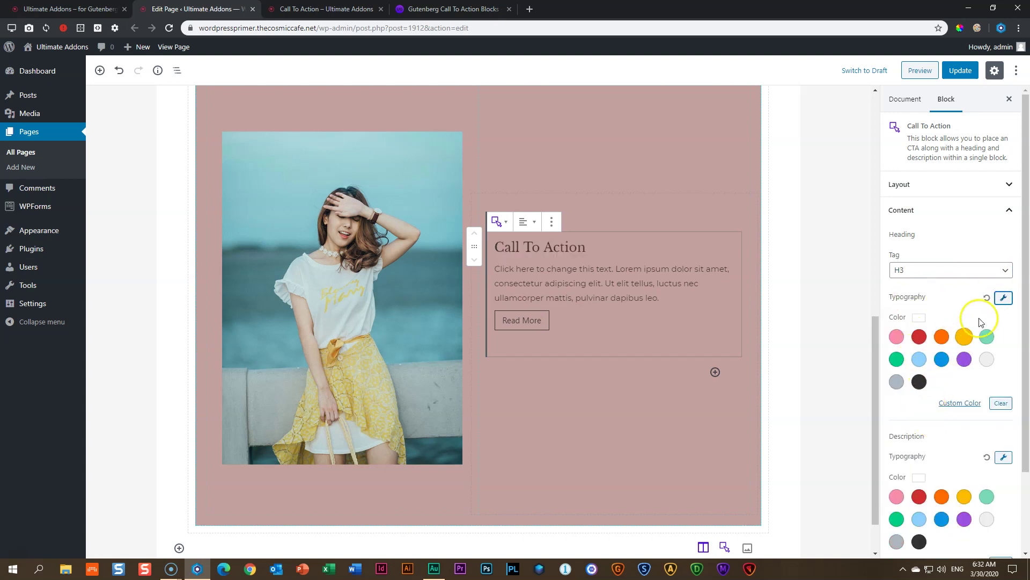
Set the heading font size to 48
click(1004, 298)
click(928, 350)
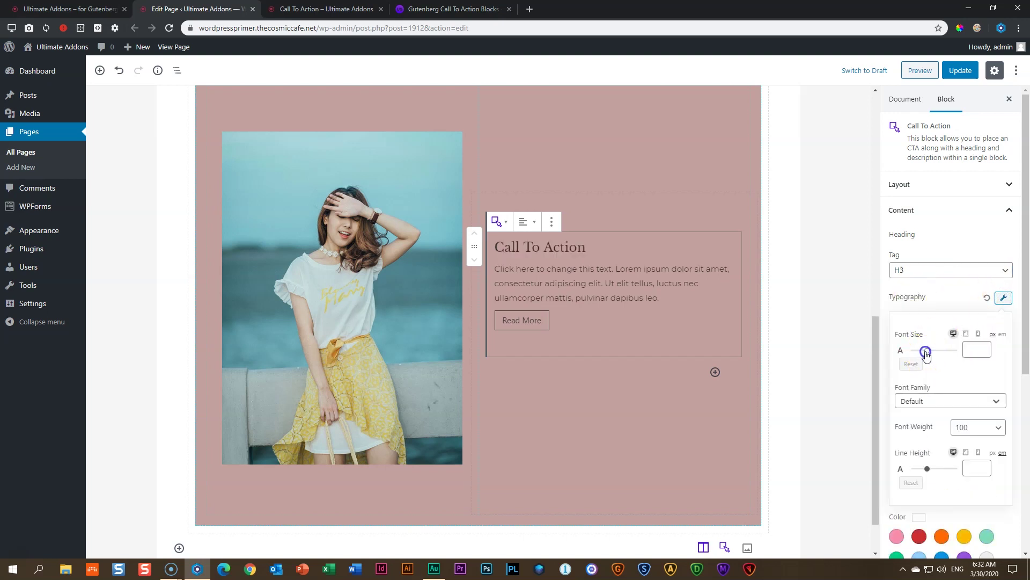
double_click(976, 350)
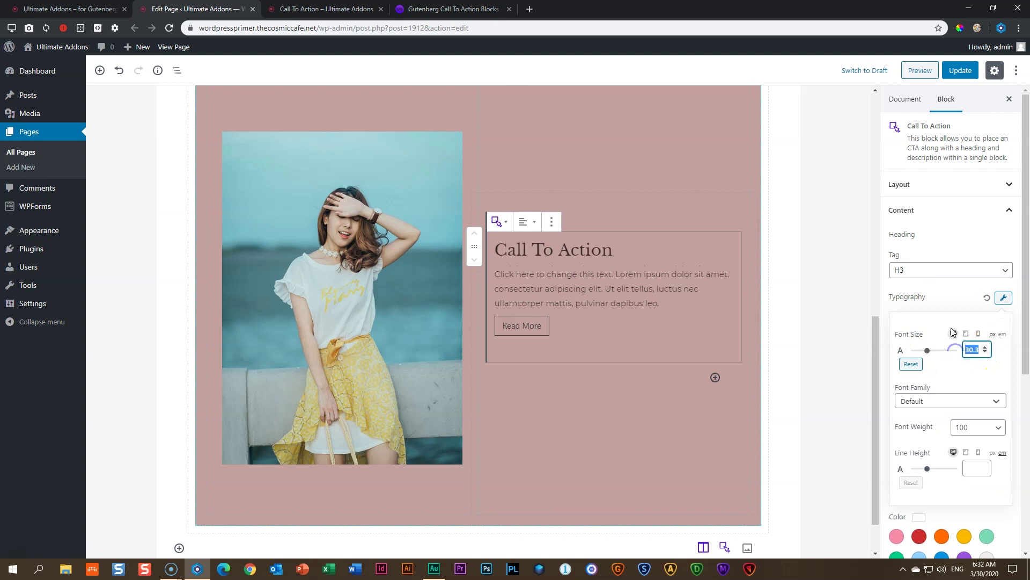
text(48)
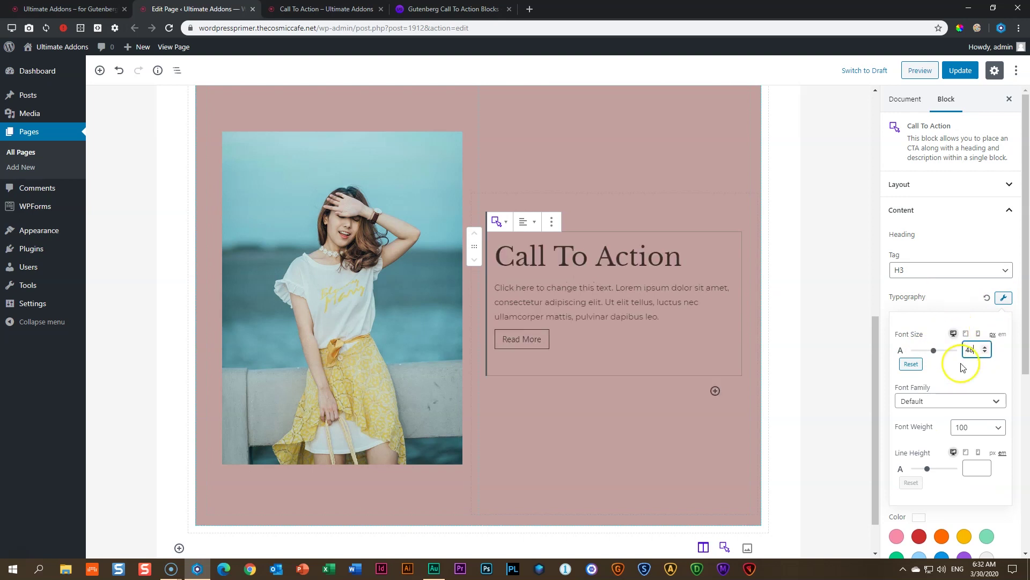
click(1007, 298)
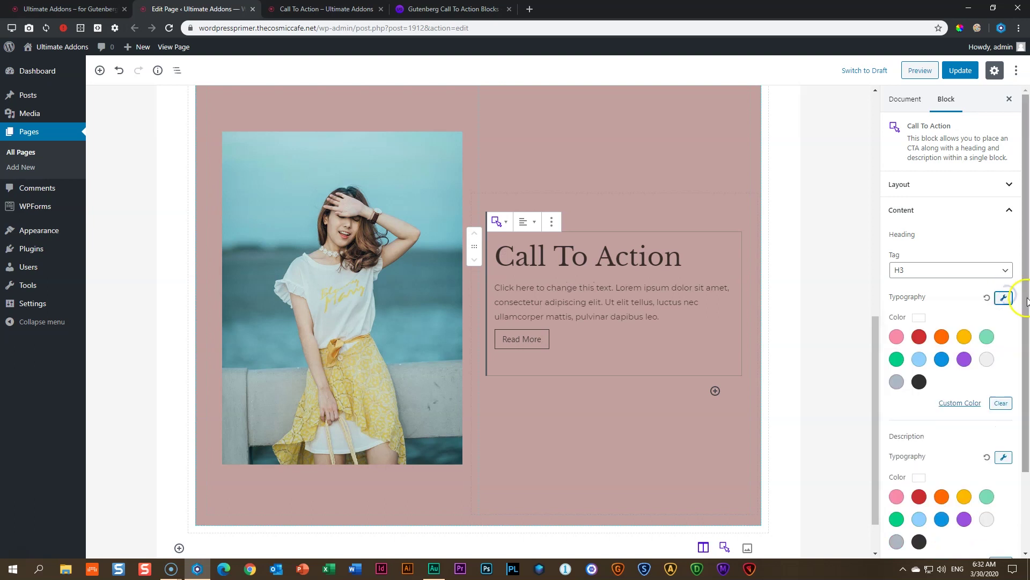
Increase the description's bottom margin to 21, adding space above Read More
scroll(957, 382, down, 2)
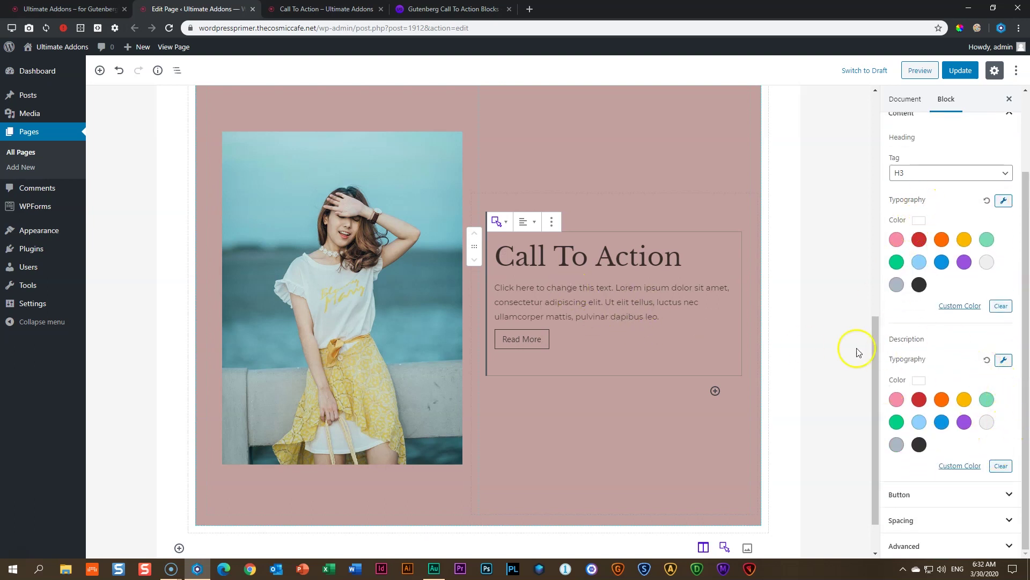
click(907, 520)
drag(1021, 392, 1019, 503)
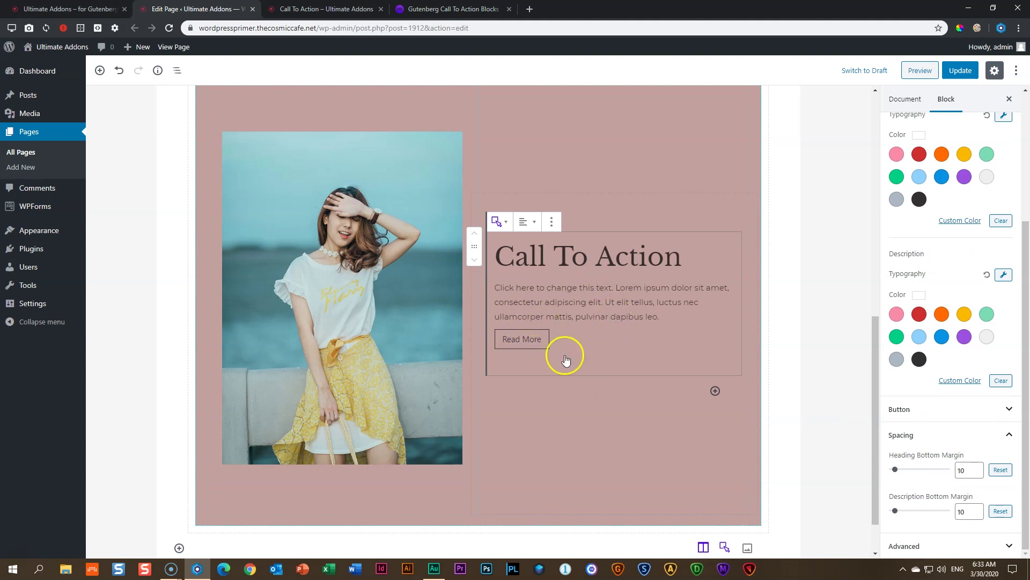
drag(895, 512, 902, 514)
click(671, 453)
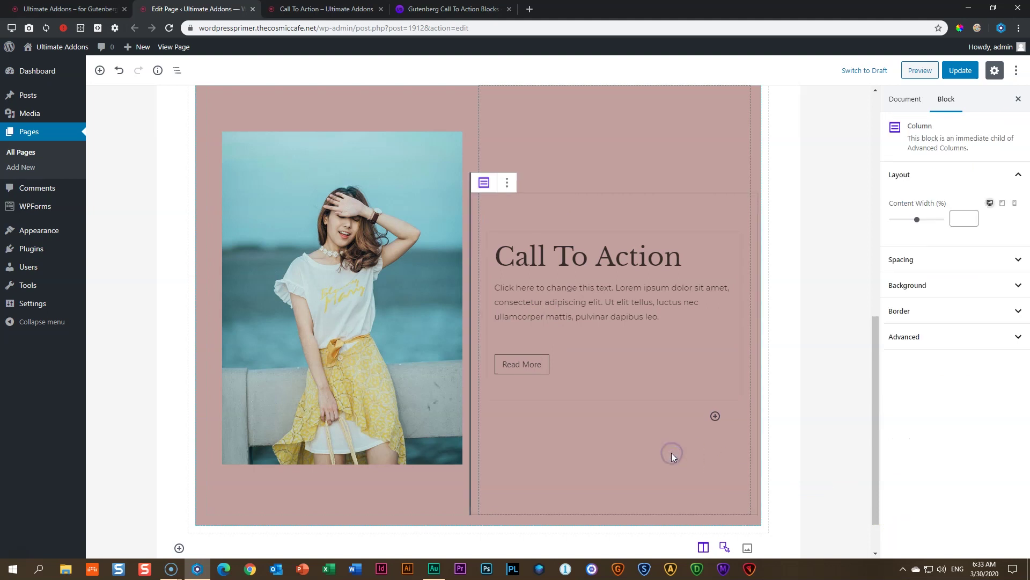
Update the page and scroll the preview to the pink CTA below the newsletter banner
click(959, 70)
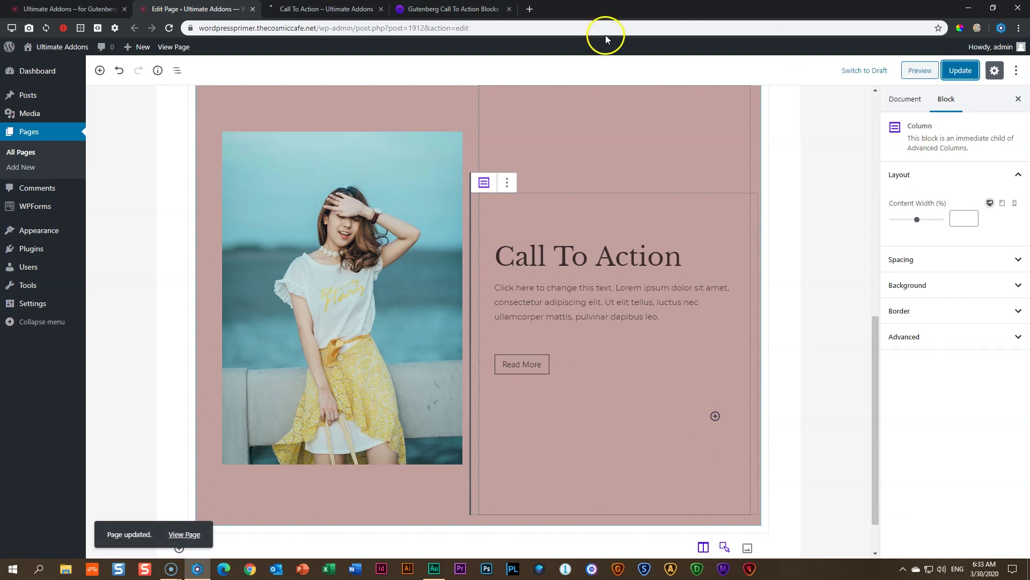
click(339, 6)
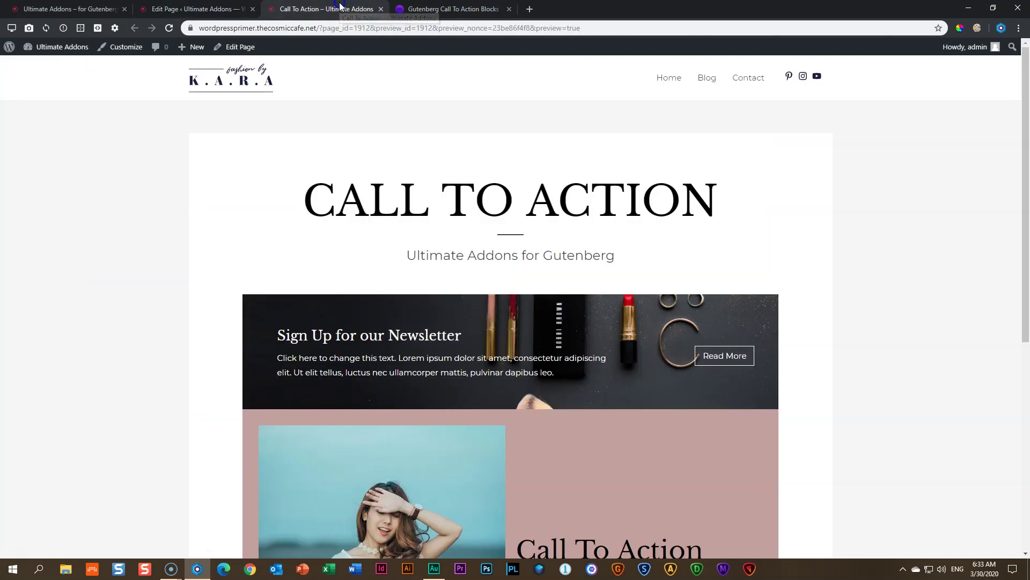
scroll(642, 337, down, 5)
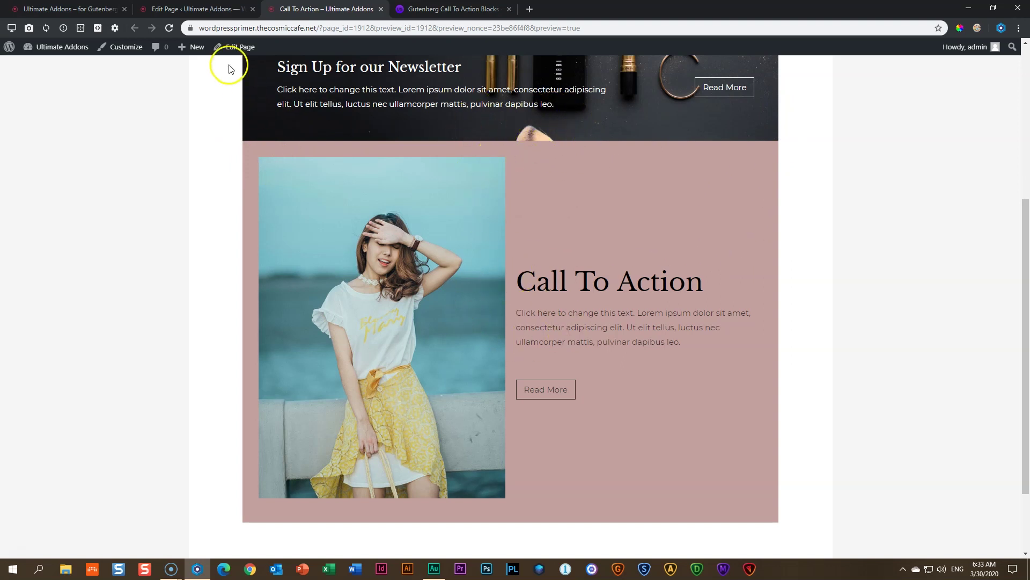
Give the two-column pink section a top margin of 100
click(207, 9)
scroll(582, 157, up, 2)
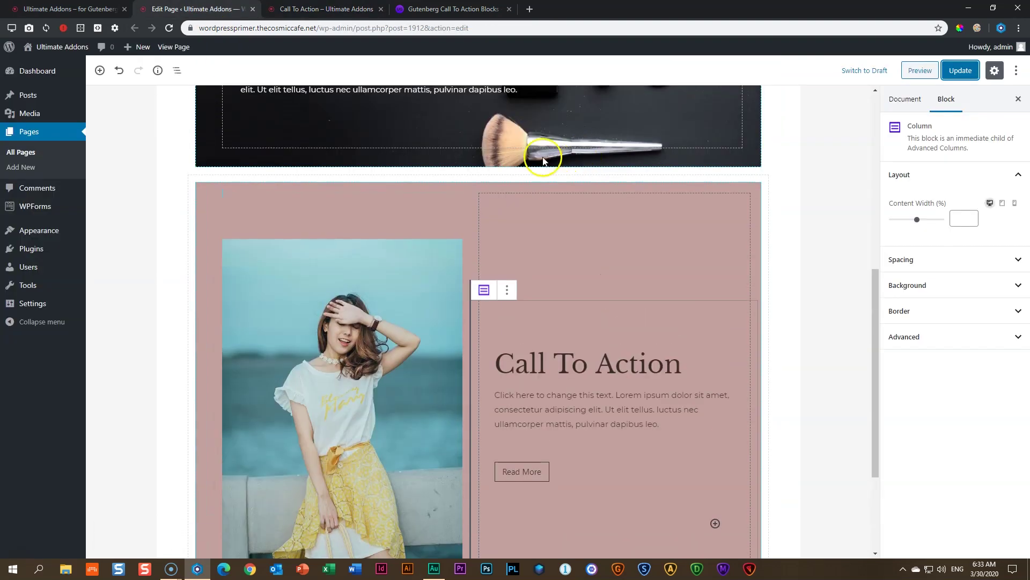
click(259, 189)
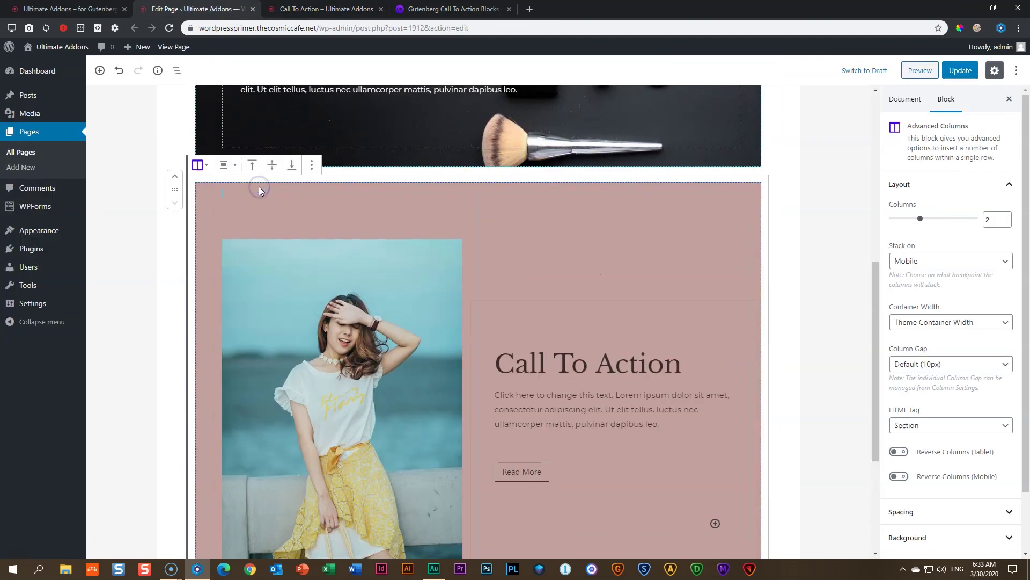
scroll(934, 442, down, 2)
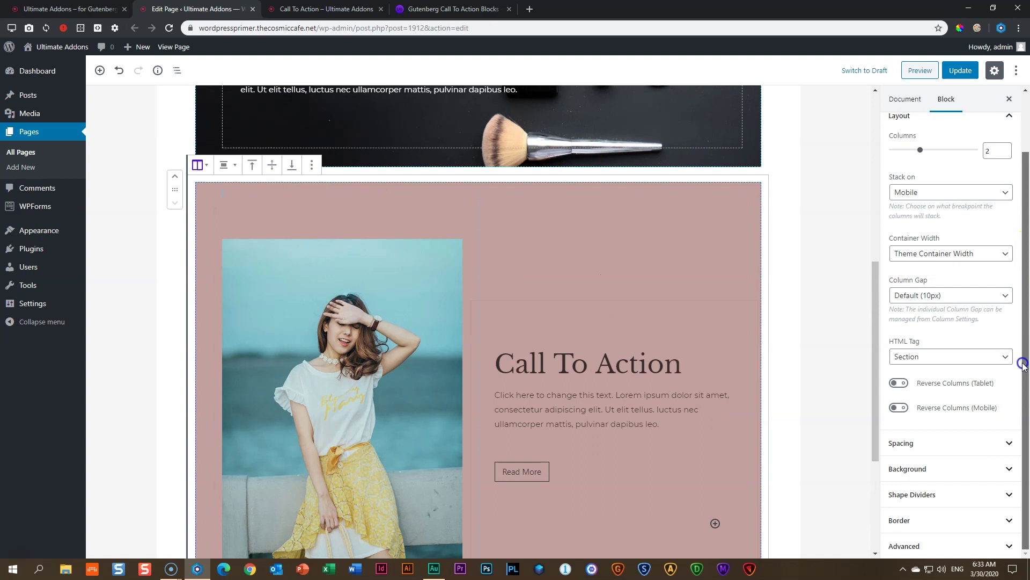
click(935, 443)
drag(1025, 376, 1026, 490)
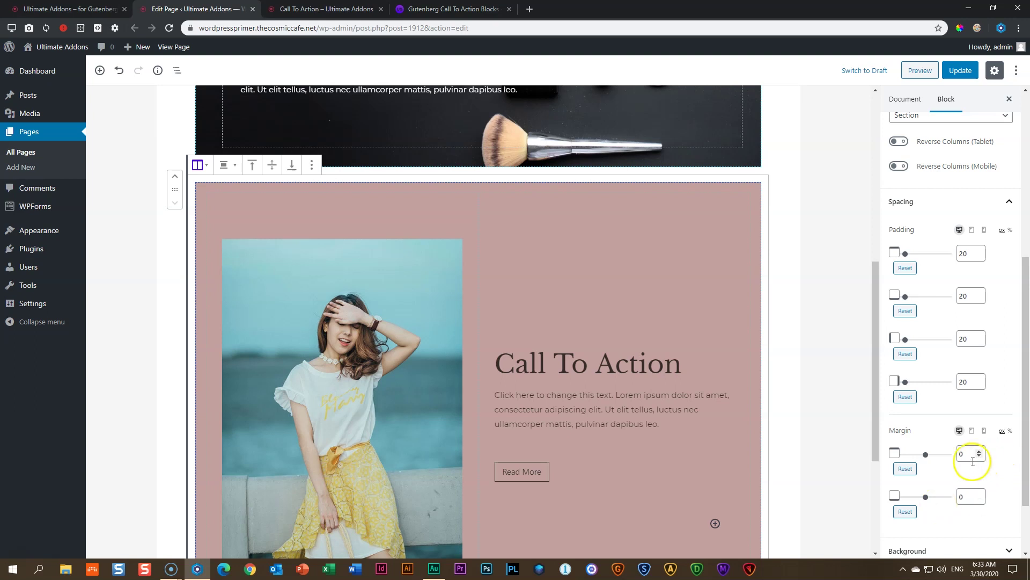
double_click(957, 455)
text(100)
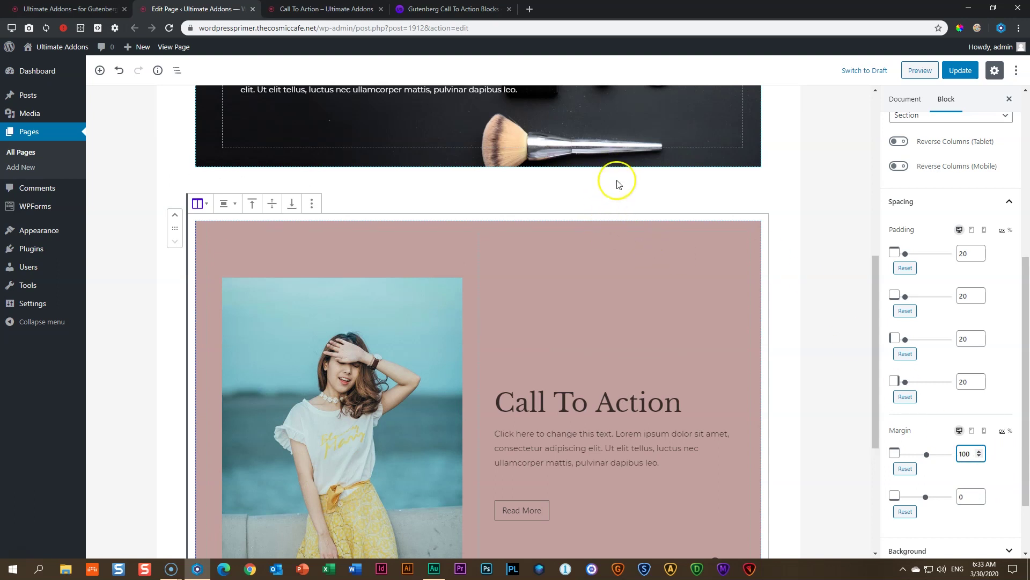
Set the text column's left padding to 35 and update the page
scroll(617, 184, down, 3)
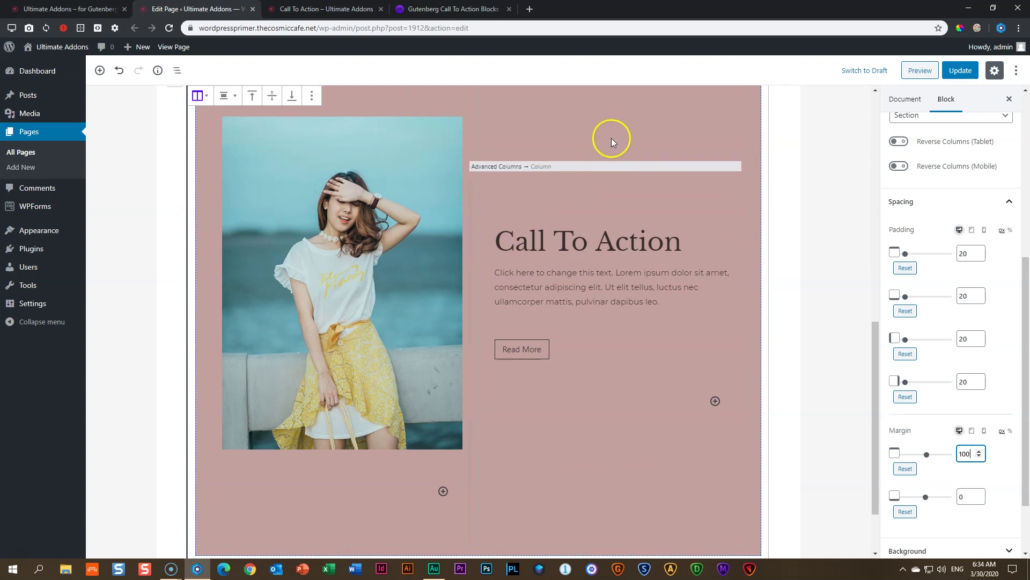
click(571, 184)
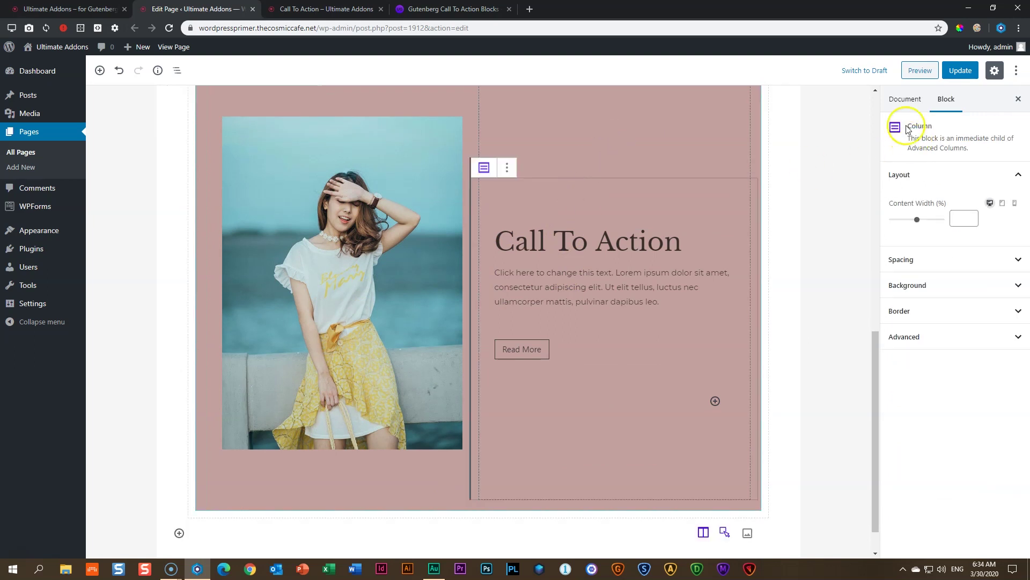
click(898, 261)
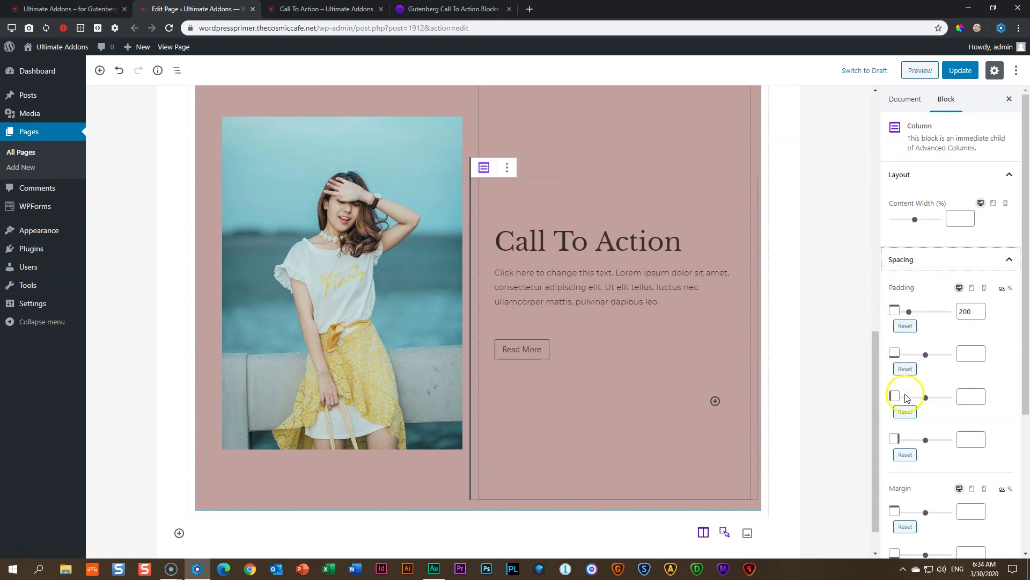
click(960, 399)
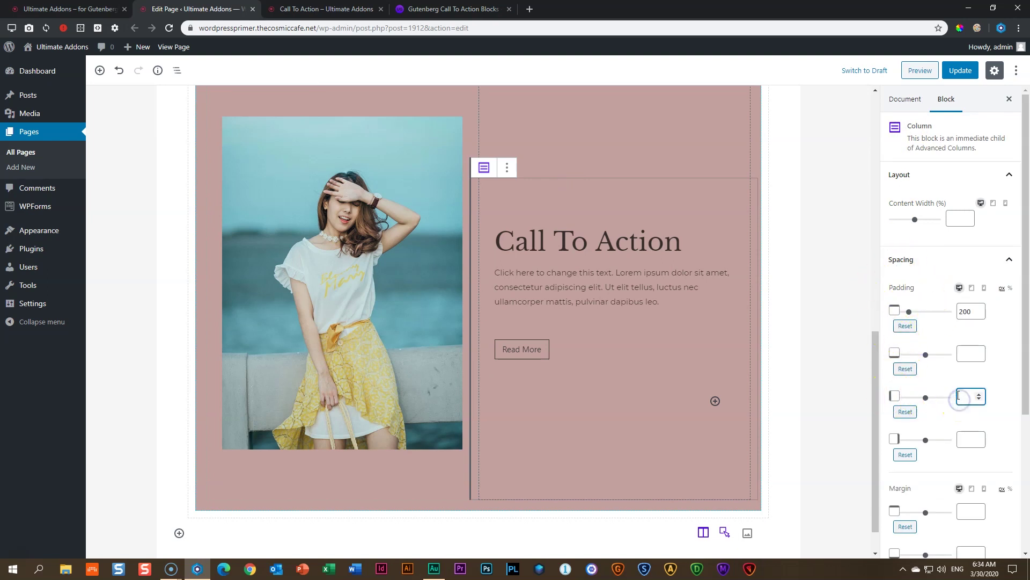
text(35)
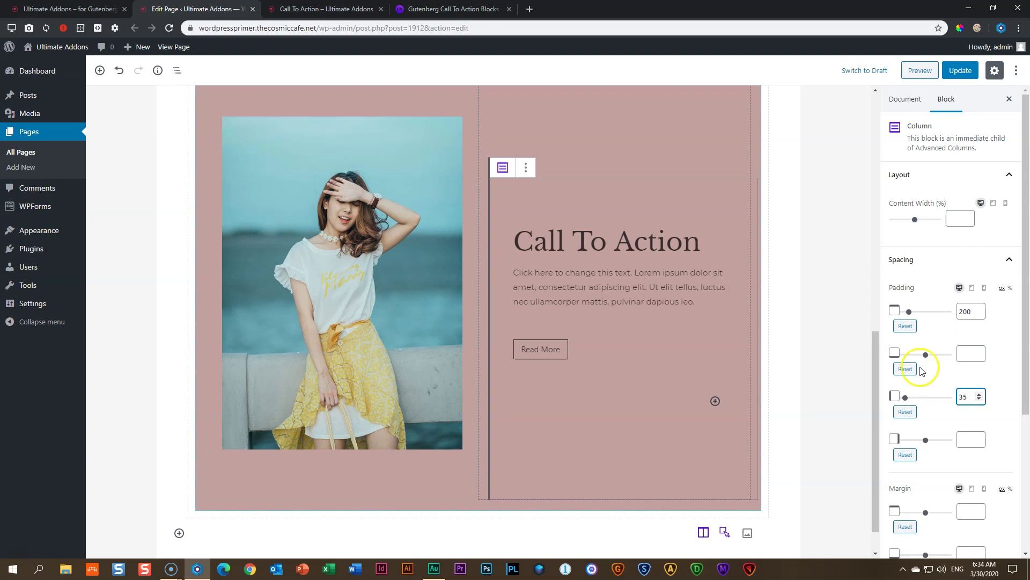
click(959, 71)
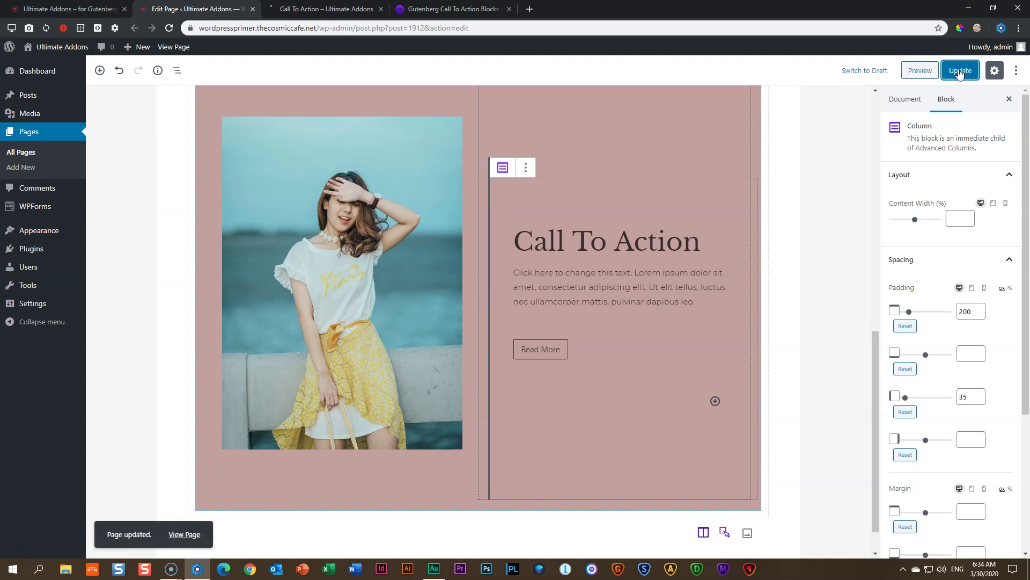
click(324, 8)
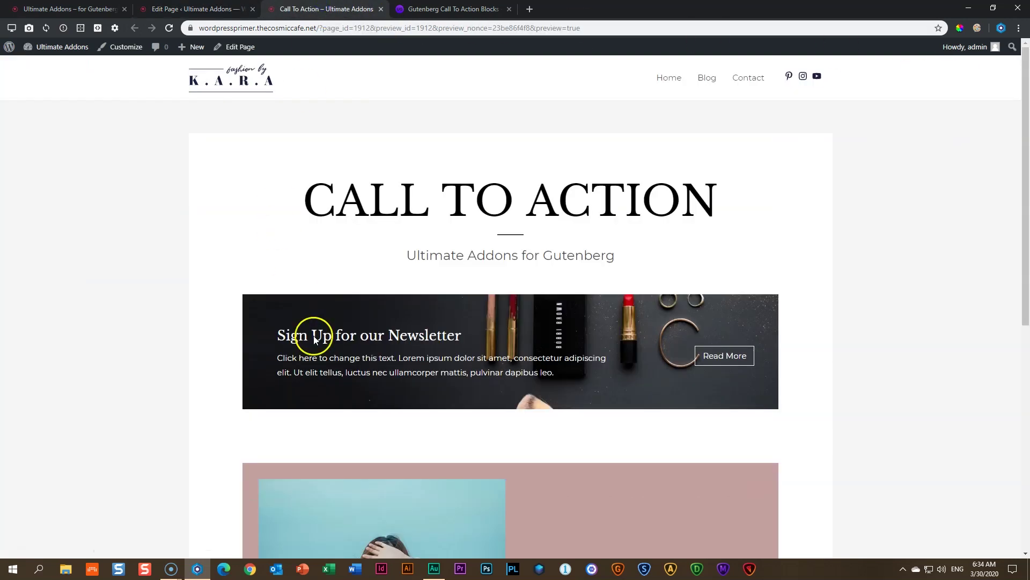
scroll(545, 410, down, 7)
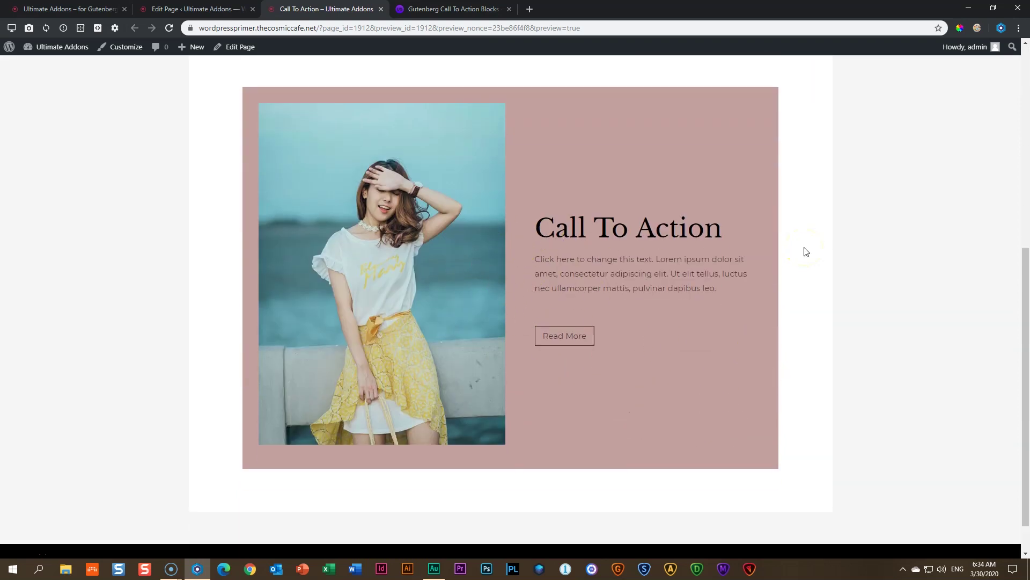
scroll(806, 252, up, 5)
scroll(806, 252, down, 3)
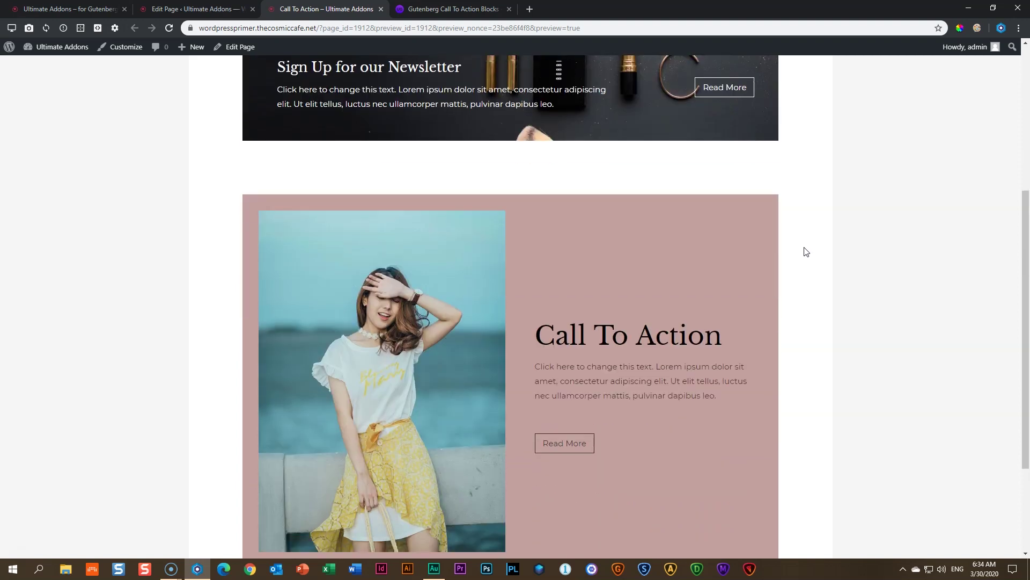
scroll(807, 252, down, 2)
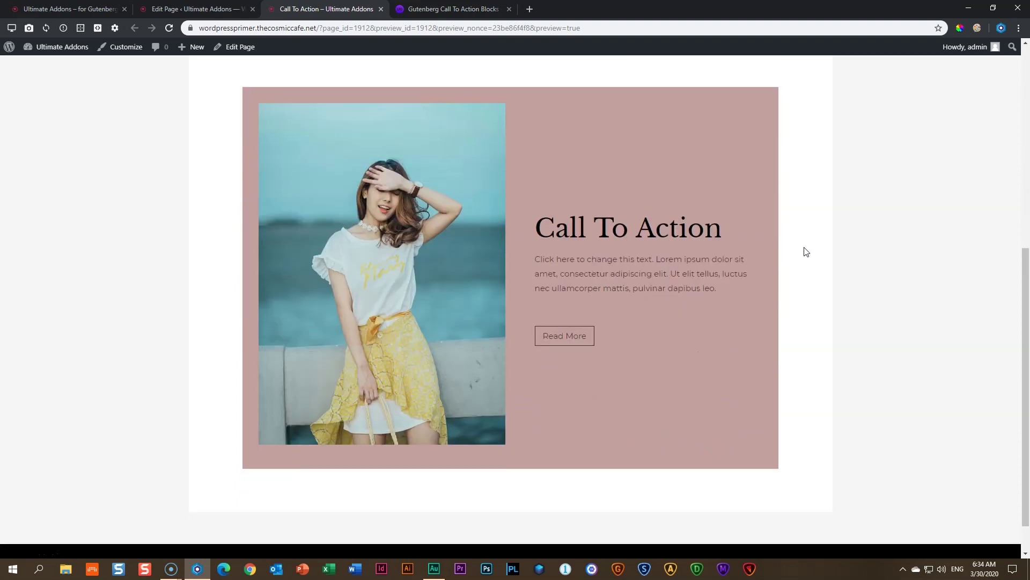
click(12, 30)
Enable Blisk developer mode and preview the page on an Apple iPad (768x1024)
click(27, 47)
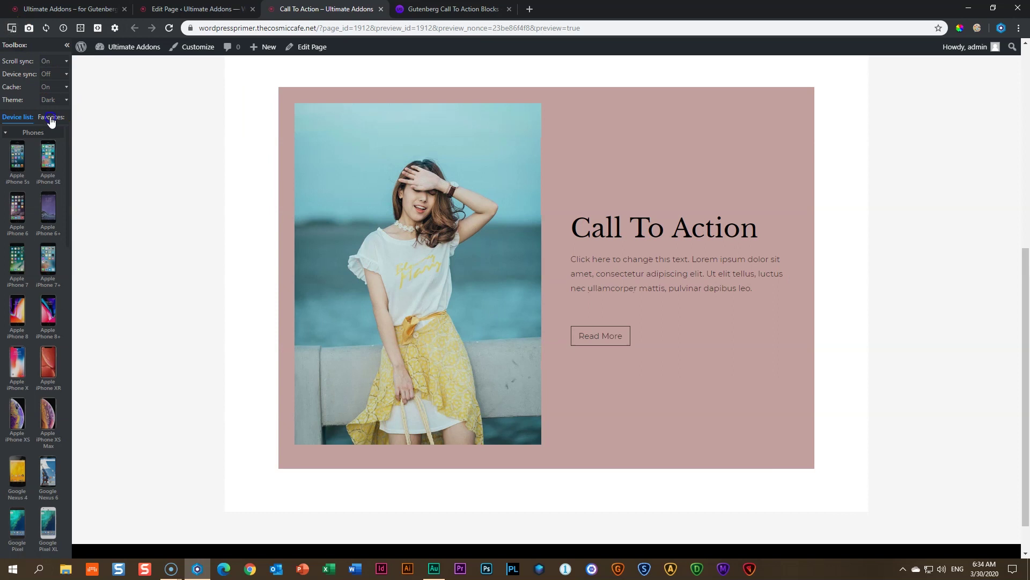
click(51, 118)
click(17, 275)
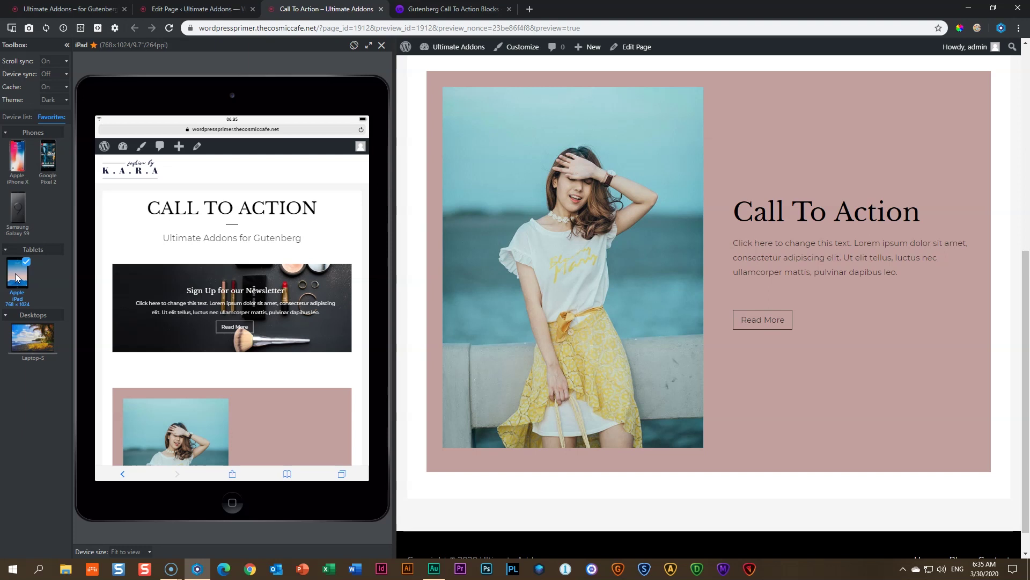
scroll(578, 335, up, 6)
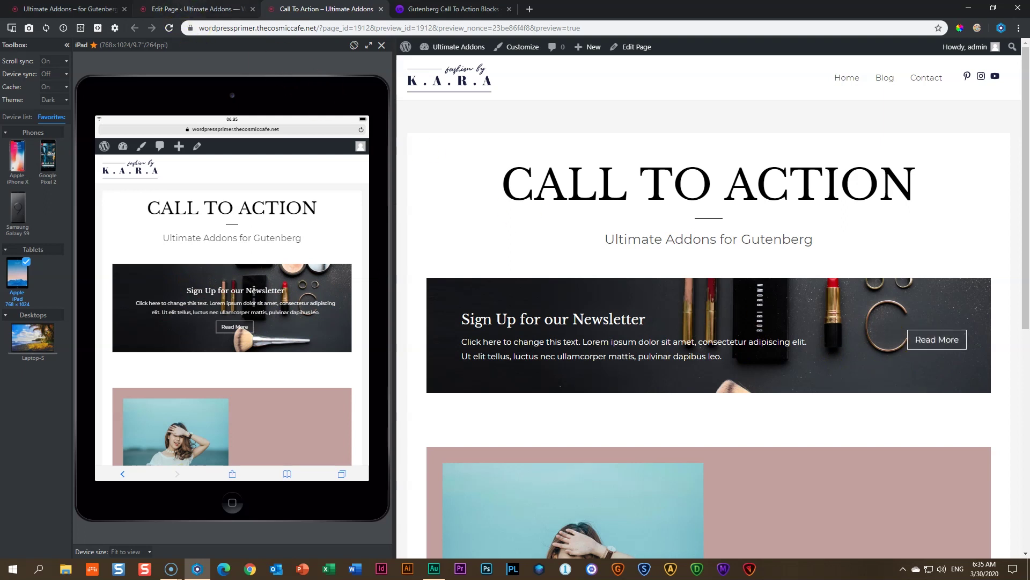
Make the newsletter CTA stack only on Mobile, update, and return to the preview
click(193, 9)
scroll(316, 220, up, 7)
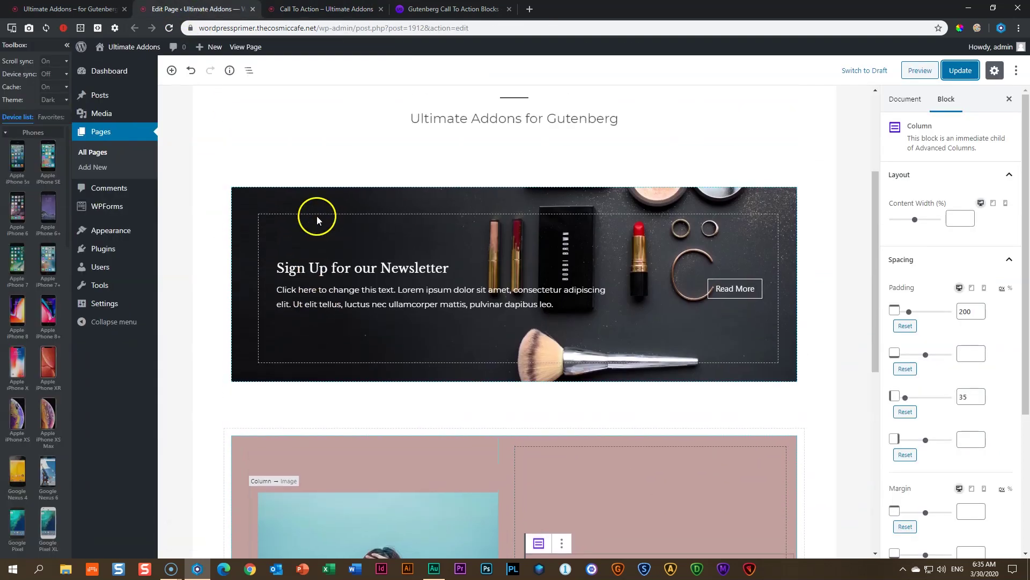
click(336, 270)
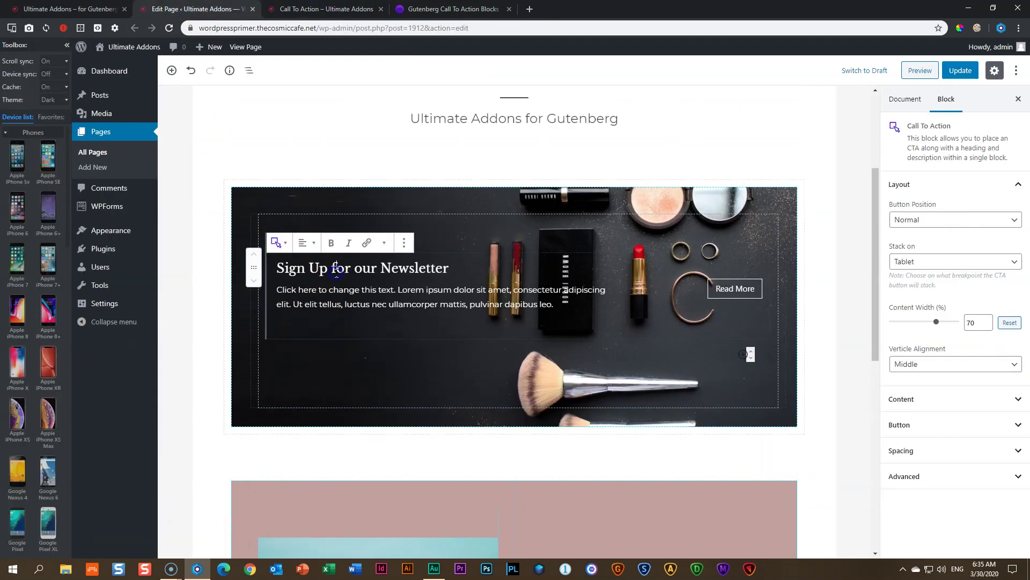
click(902, 267)
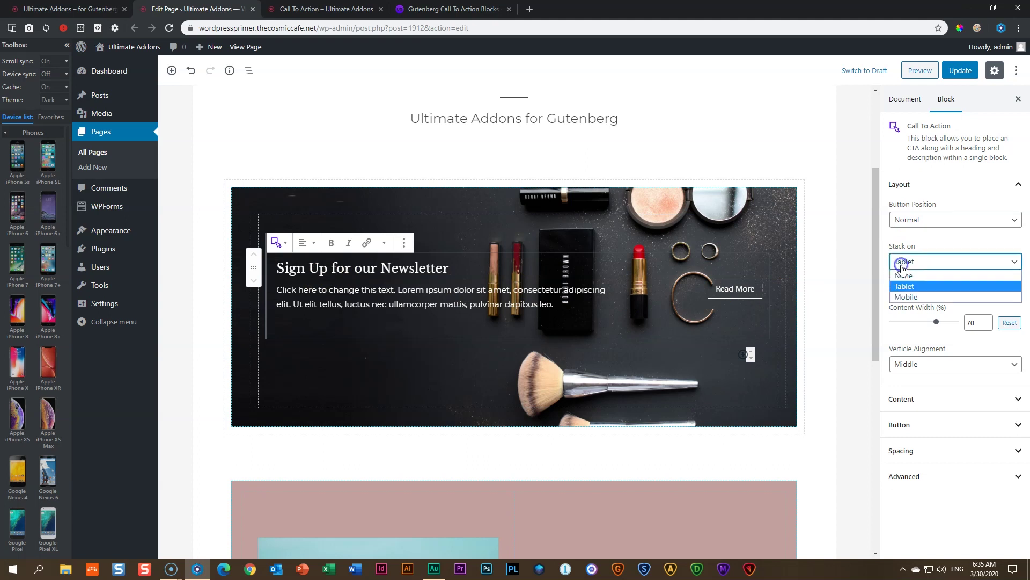
click(903, 296)
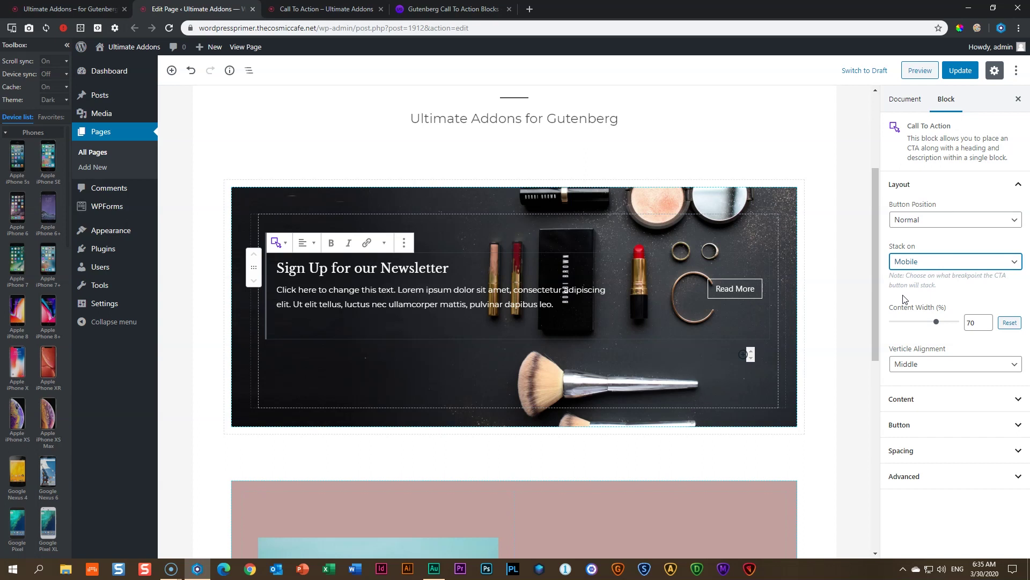
click(972, 71)
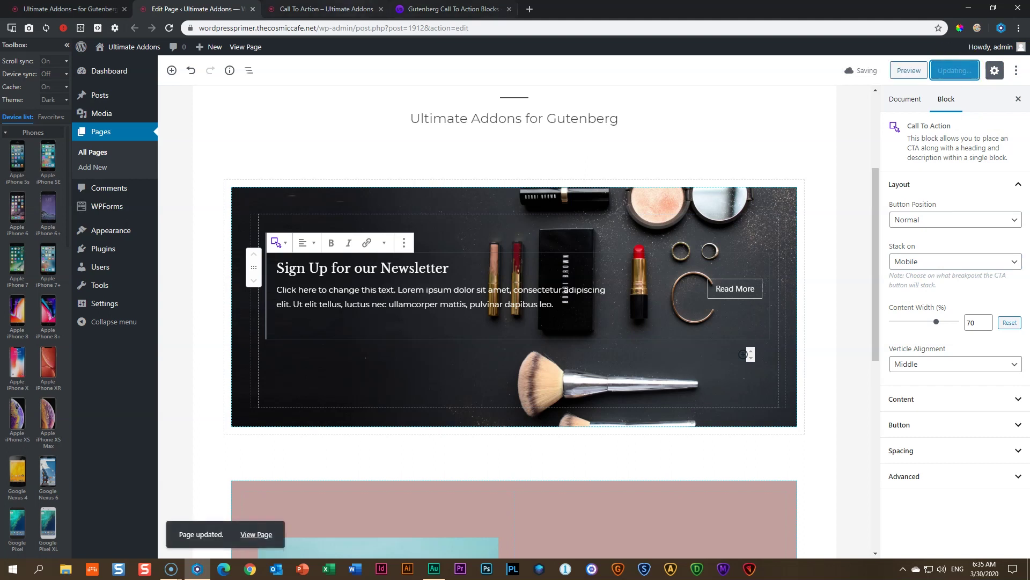
click(353, 5)
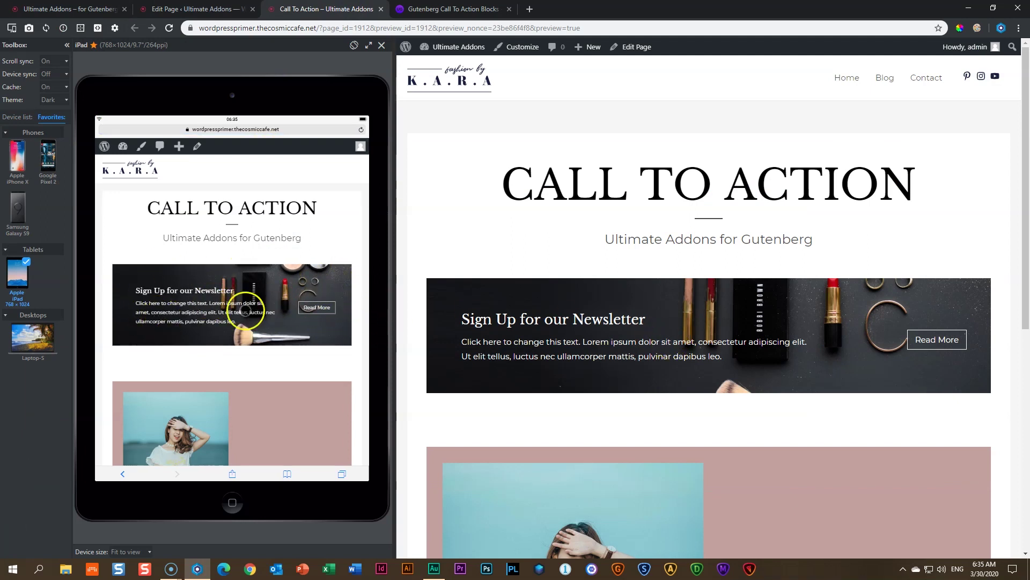
Scroll the iPad preview down to the pink Call To Action block
scroll(716, 319, down, 7)
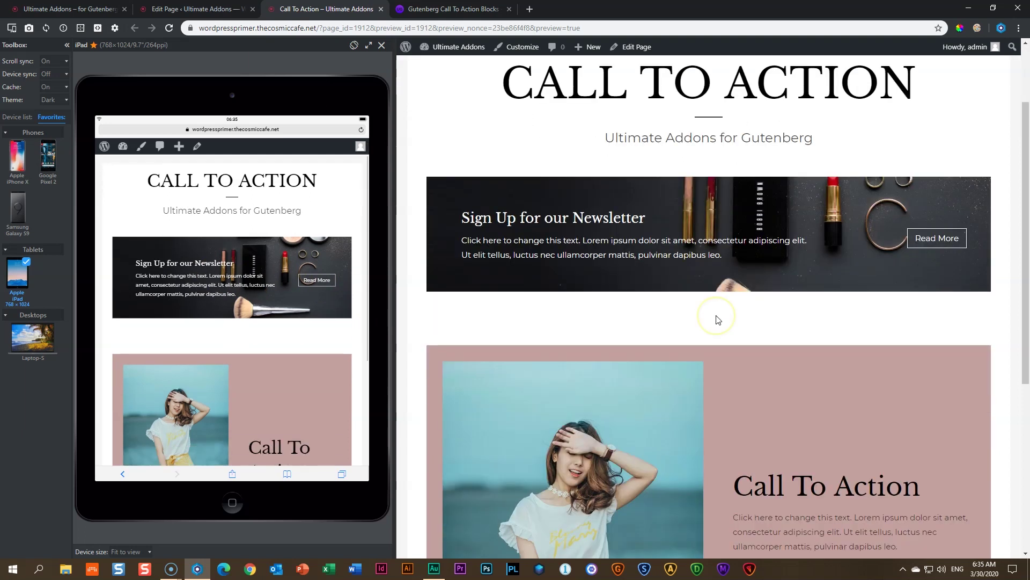
click(409, 281)
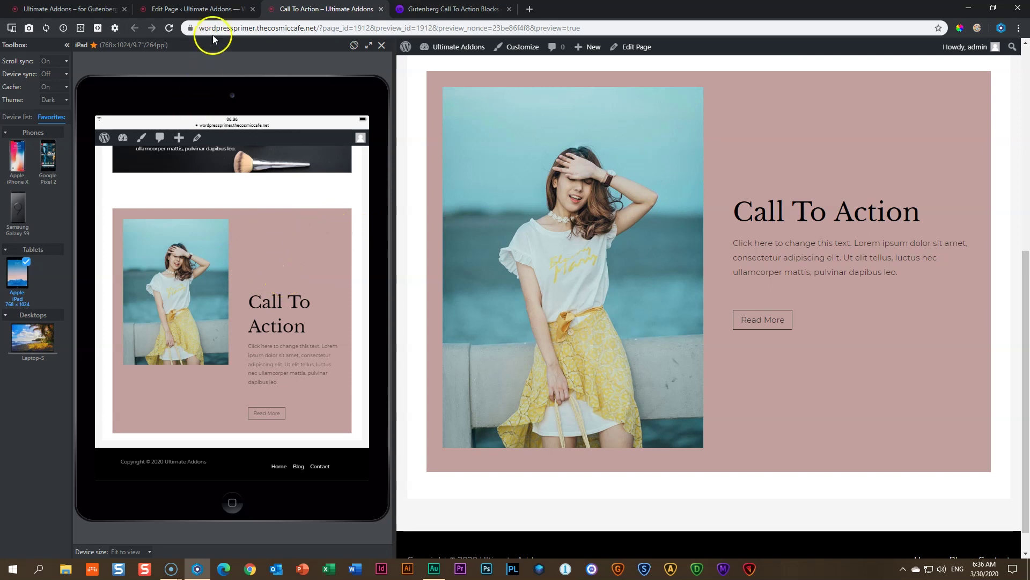
Set the pink text column's tablet top padding to 50, update, and check the iPad preview
click(214, 9)
scroll(469, 284, down, 10)
scroll(469, 284, up, 3)
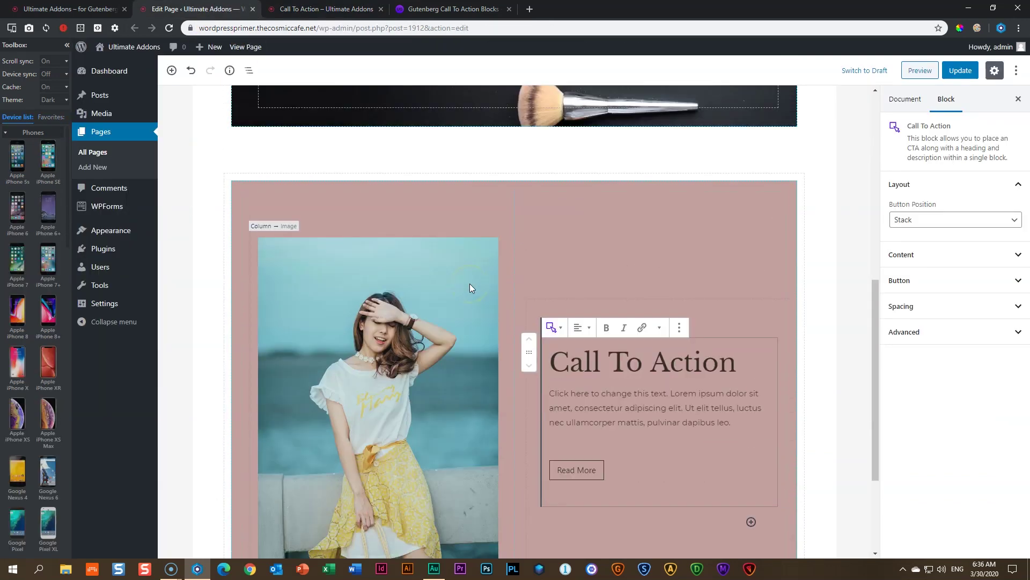
click(644, 252)
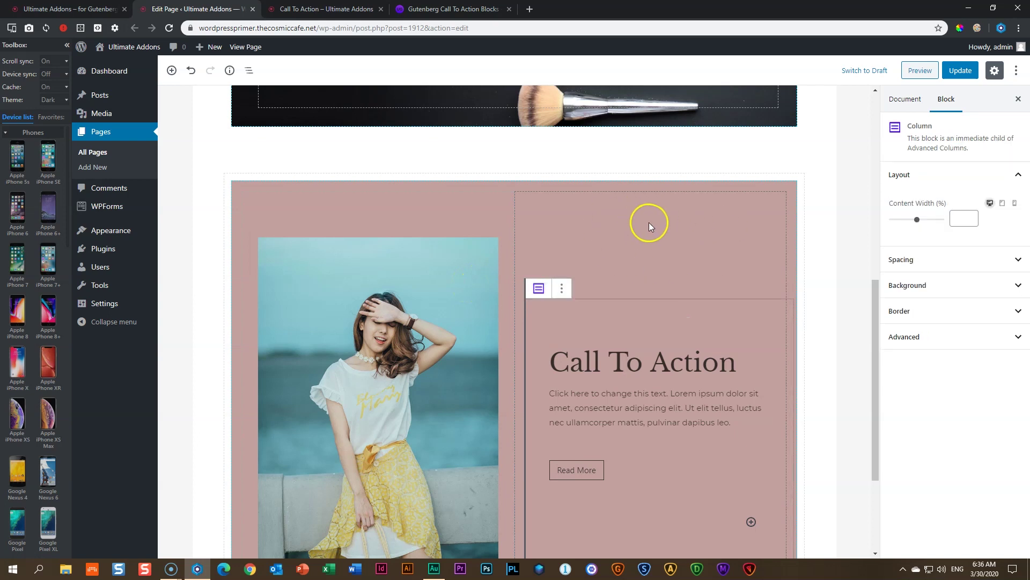
click(910, 261)
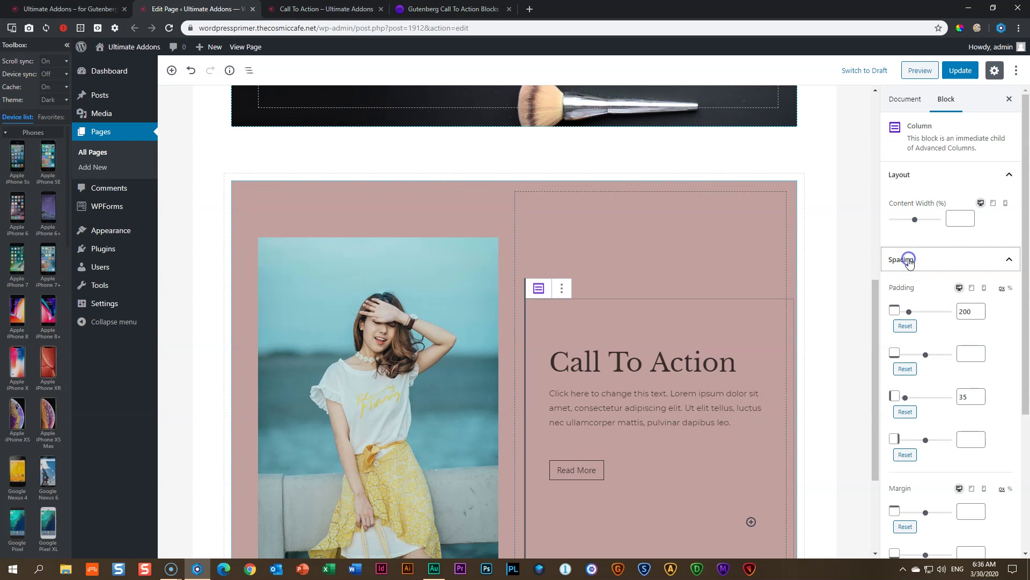
click(972, 287)
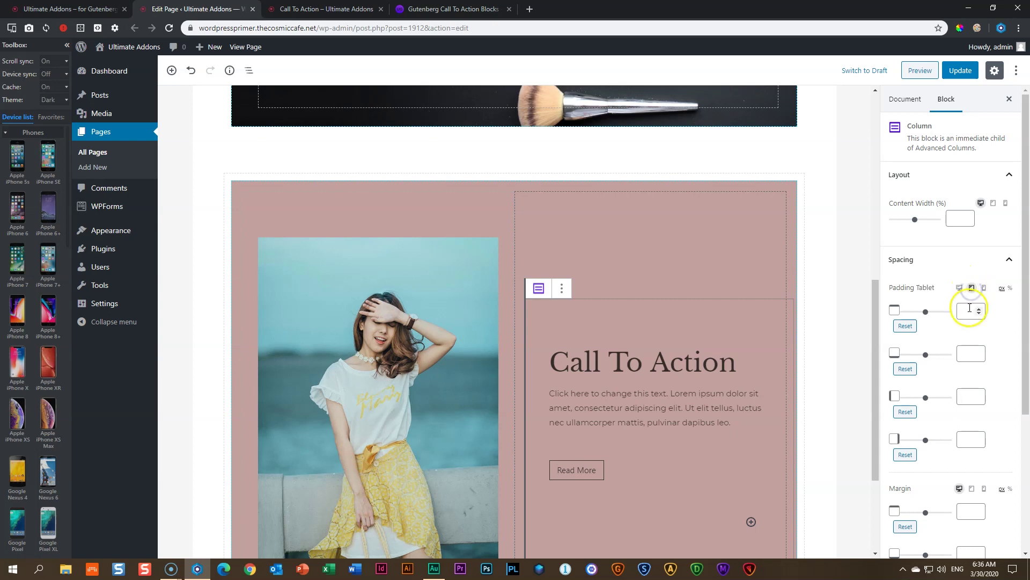
click(964, 310)
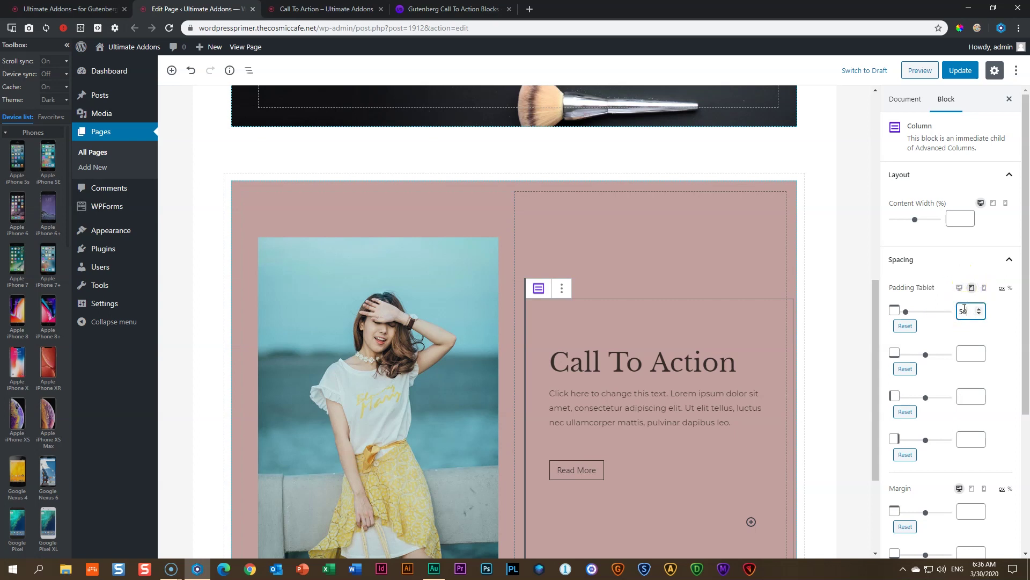
text(50)
click(964, 71)
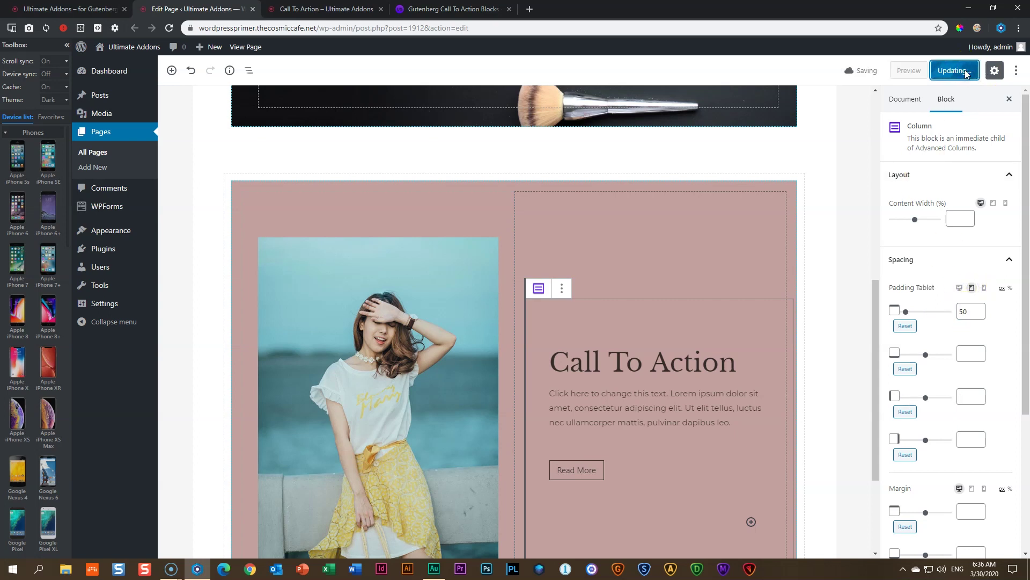
click(327, 8)
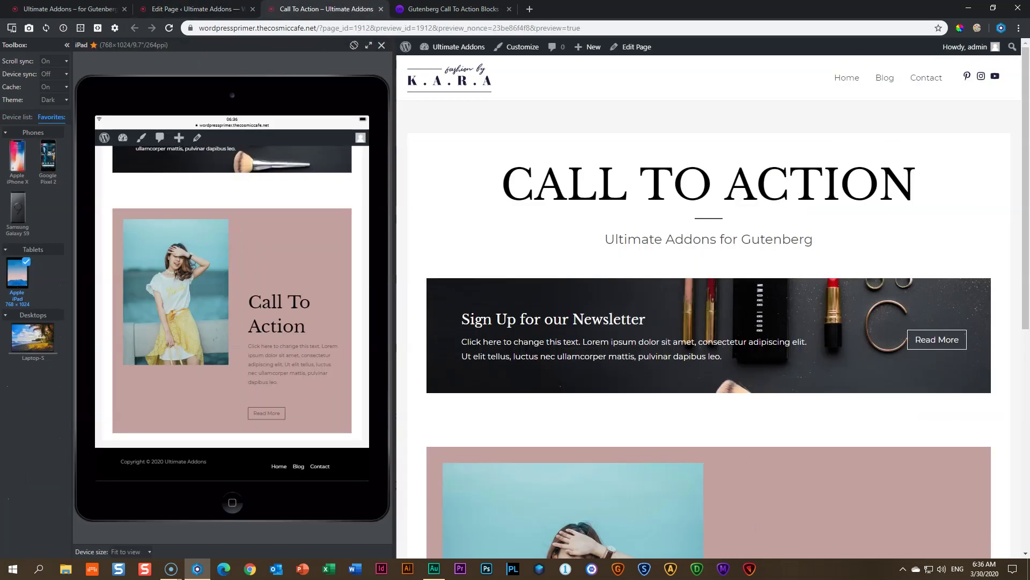
scroll(322, 269, down, 5)
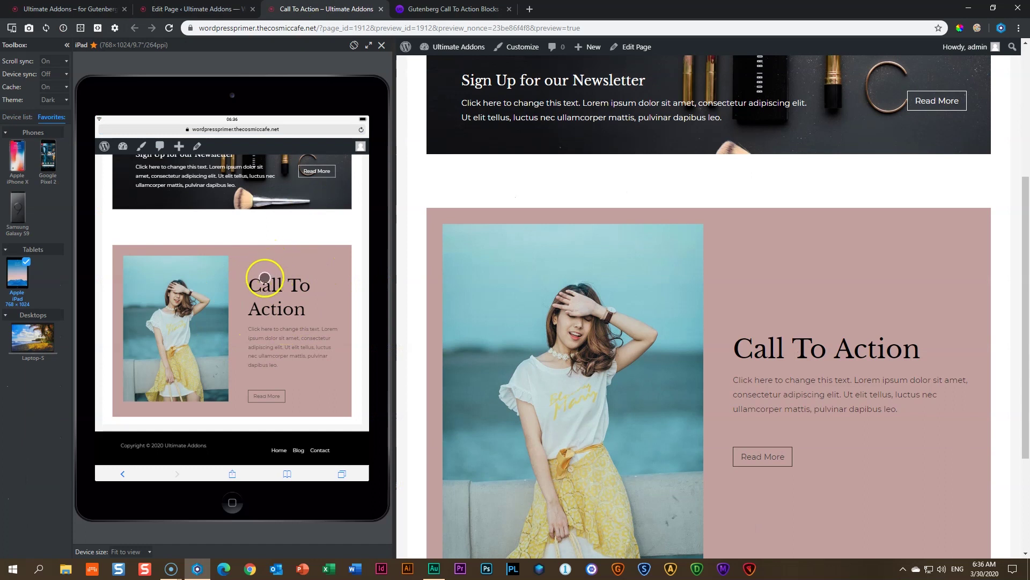
Change the tablet top padding to 35, update the page, and view the preview again
click(226, 9)
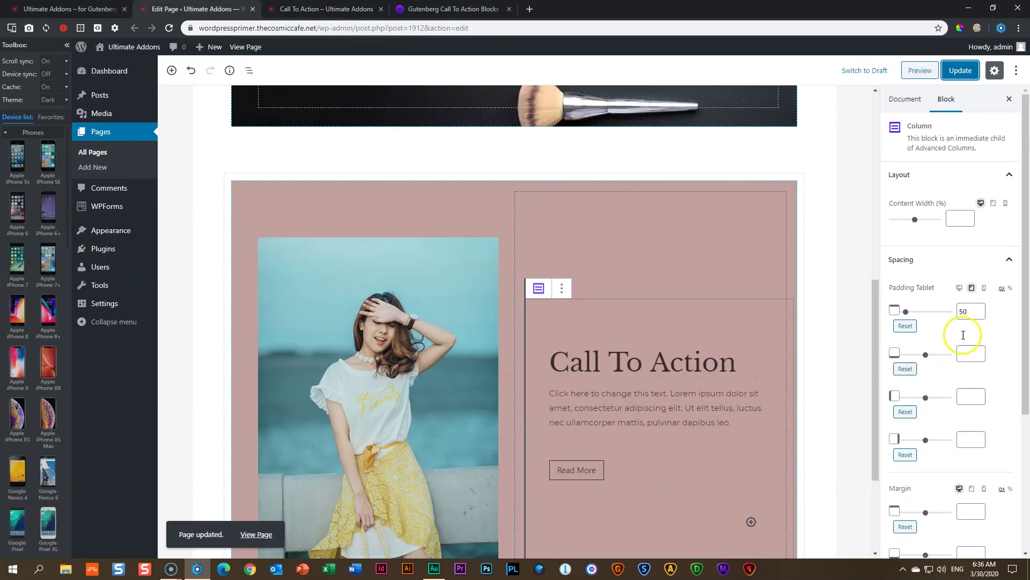
double_click(970, 311)
text(3)
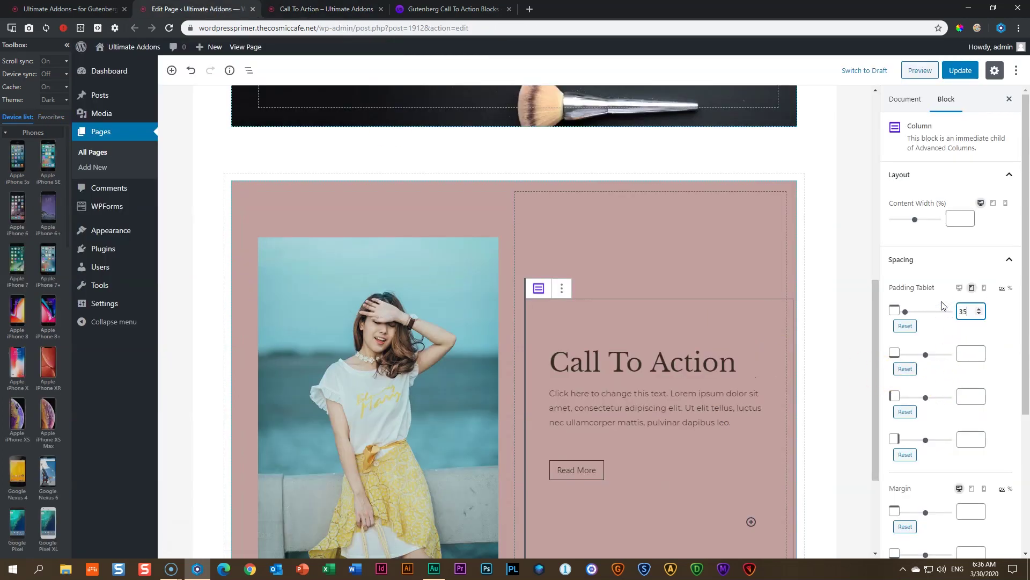
click(960, 72)
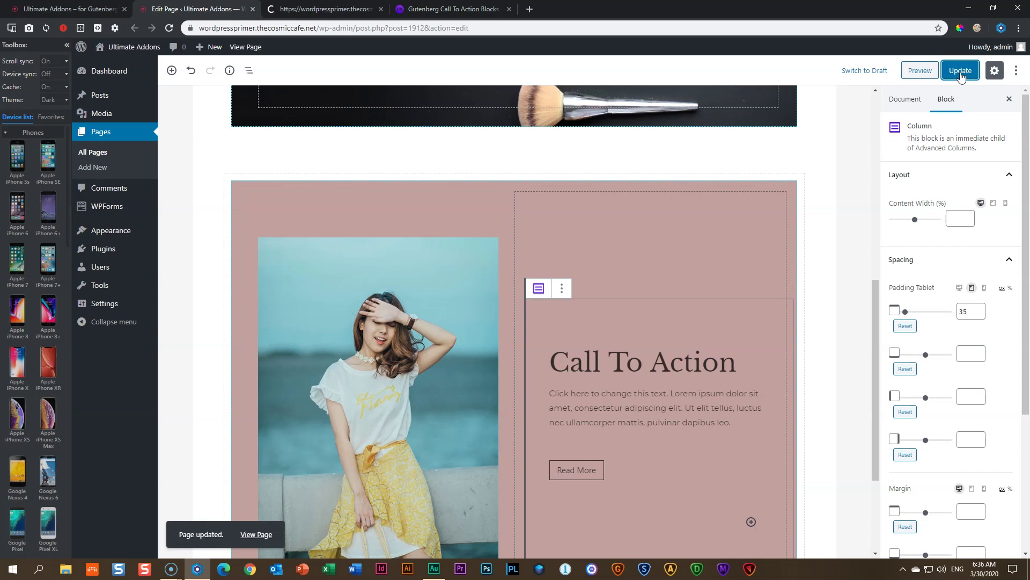
click(326, 9)
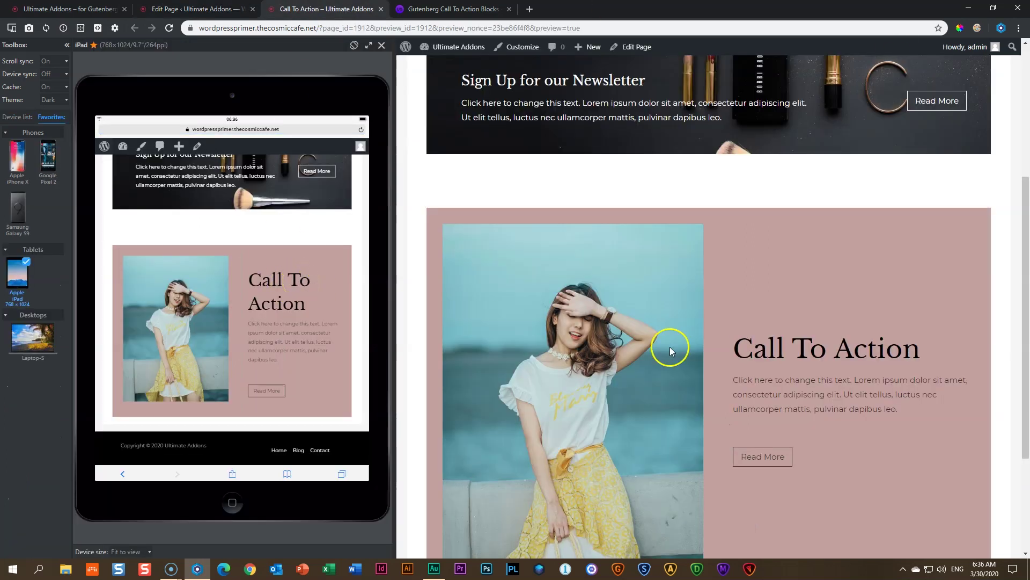
Scroll through the updated iPad preview of the page
scroll(724, 368, down, 3)
scroll(723, 365, up, 6)
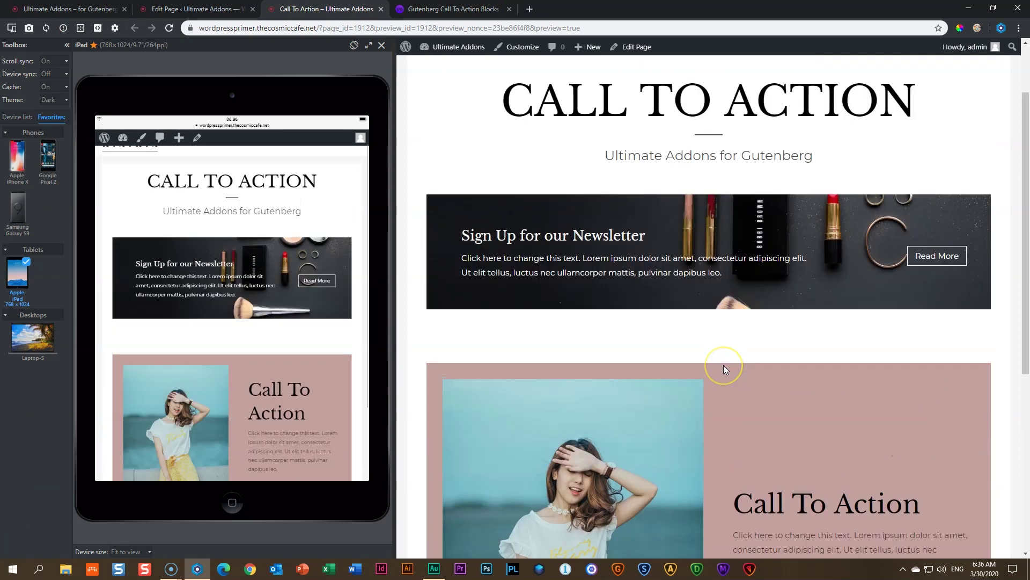
scroll(724, 365, down, 6)
scroll(724, 365, up, 6)
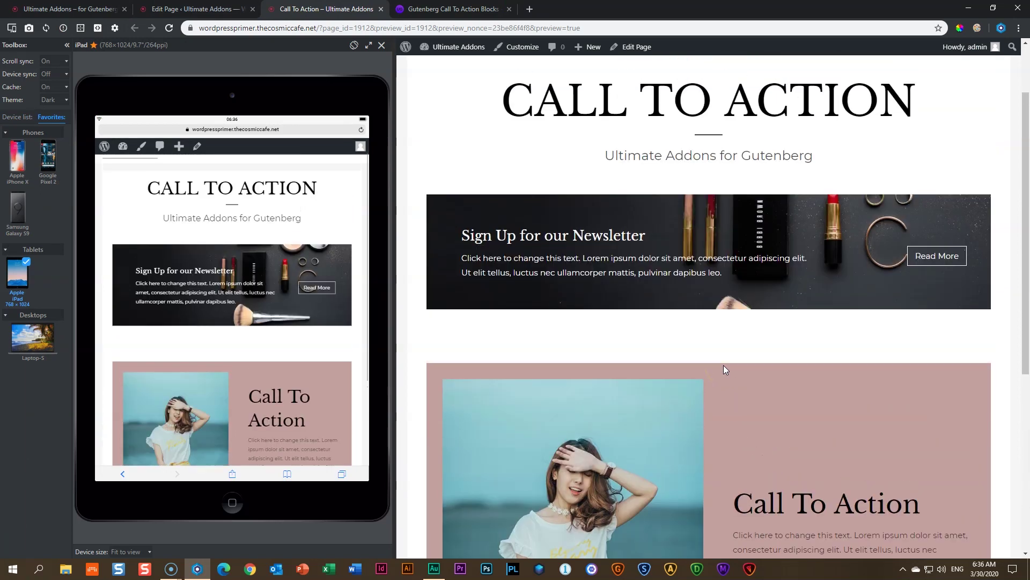
Preview the page on a Samsung Galaxy S9 and scroll through the phone layout
click(26, 209)
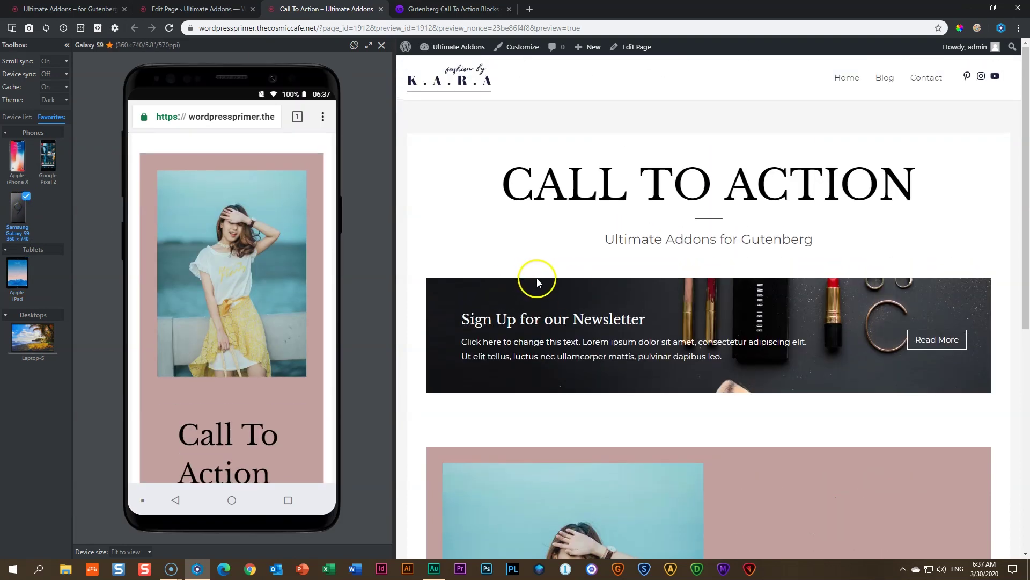
scroll(215, 261, up, 10)
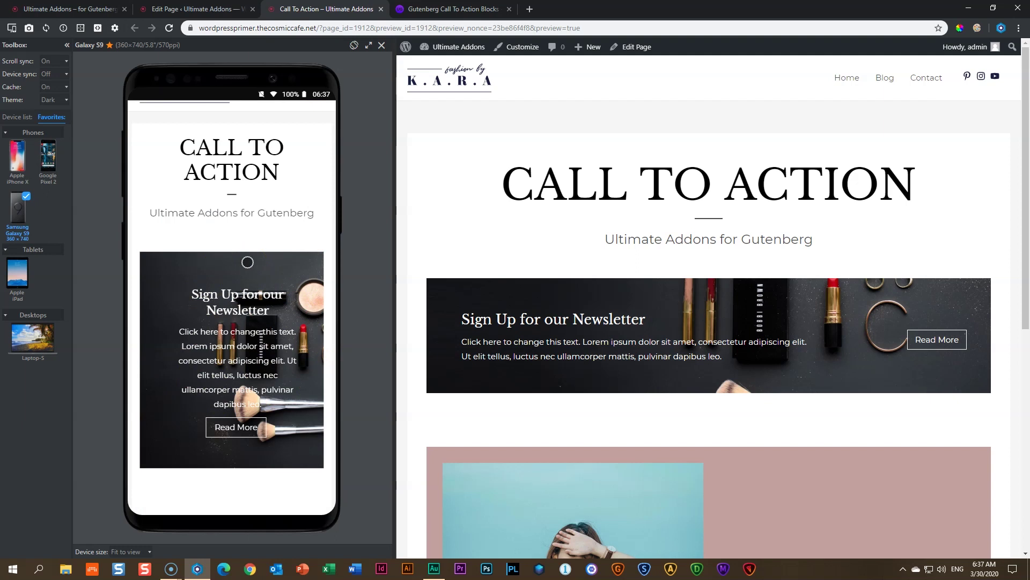
scroll(582, 324, down, 7)
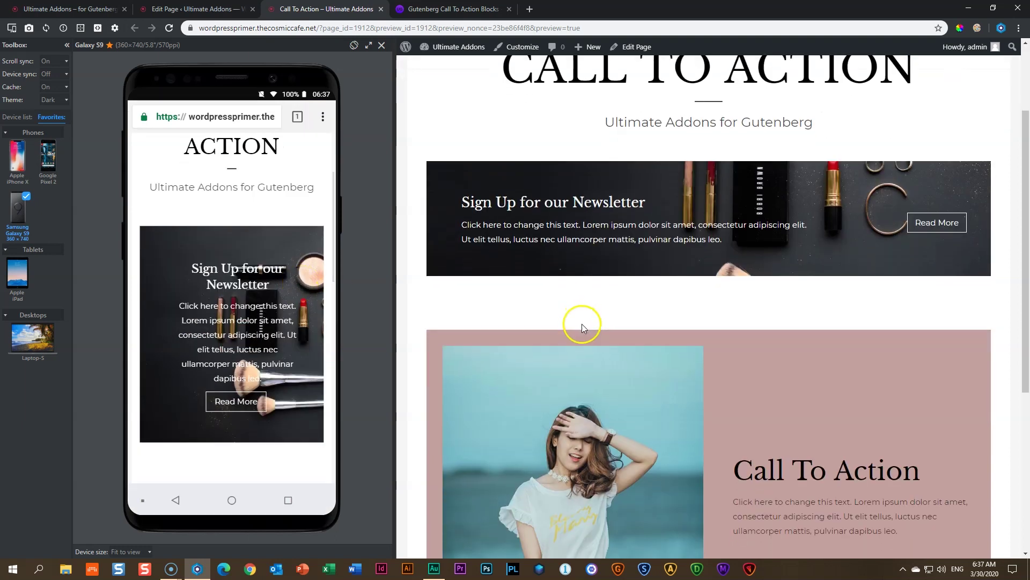
scroll(307, 312, down, 3)
scroll(307, 312, down, 5)
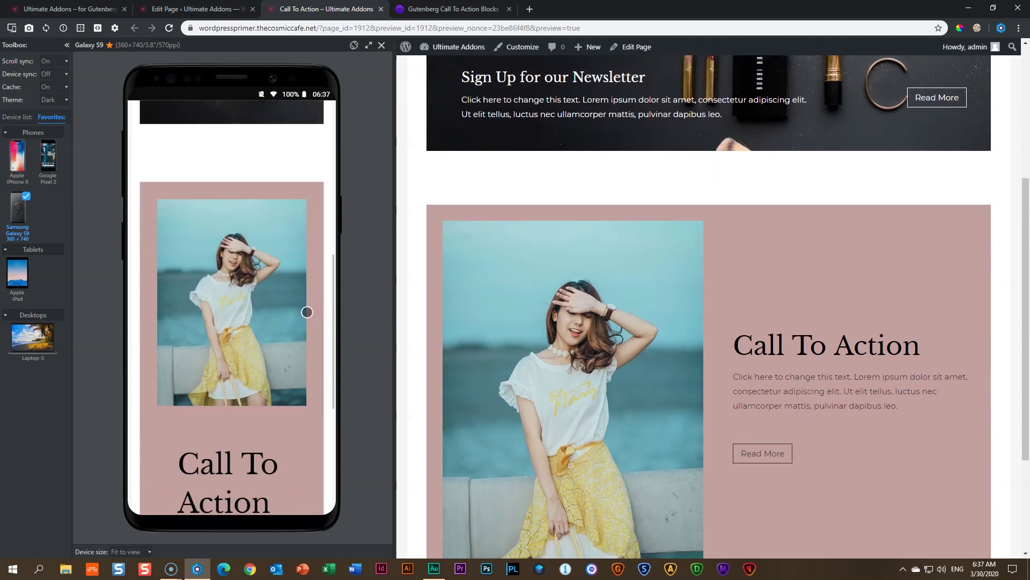
scroll(537, 338, down, 3)
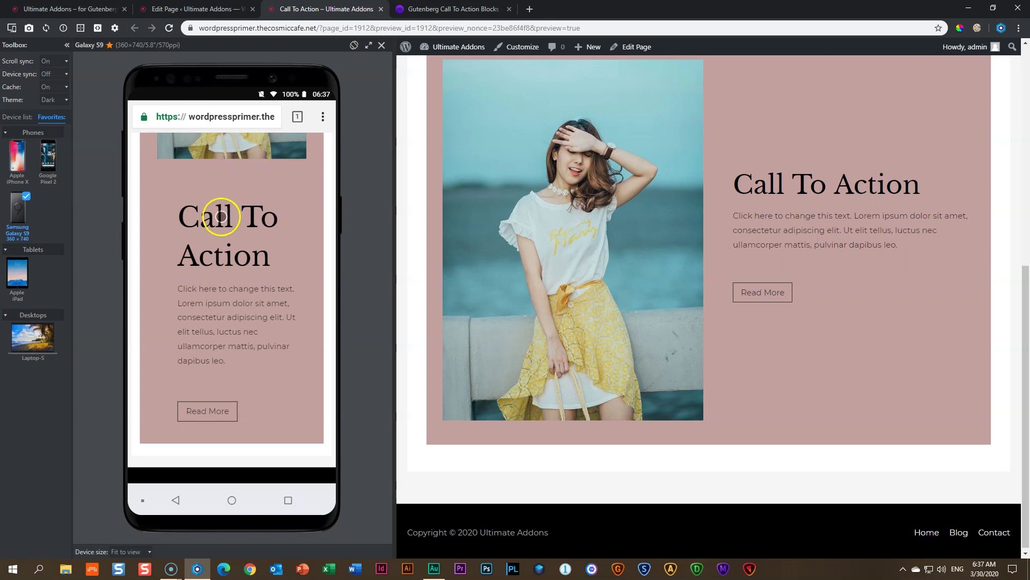
click(204, 8)
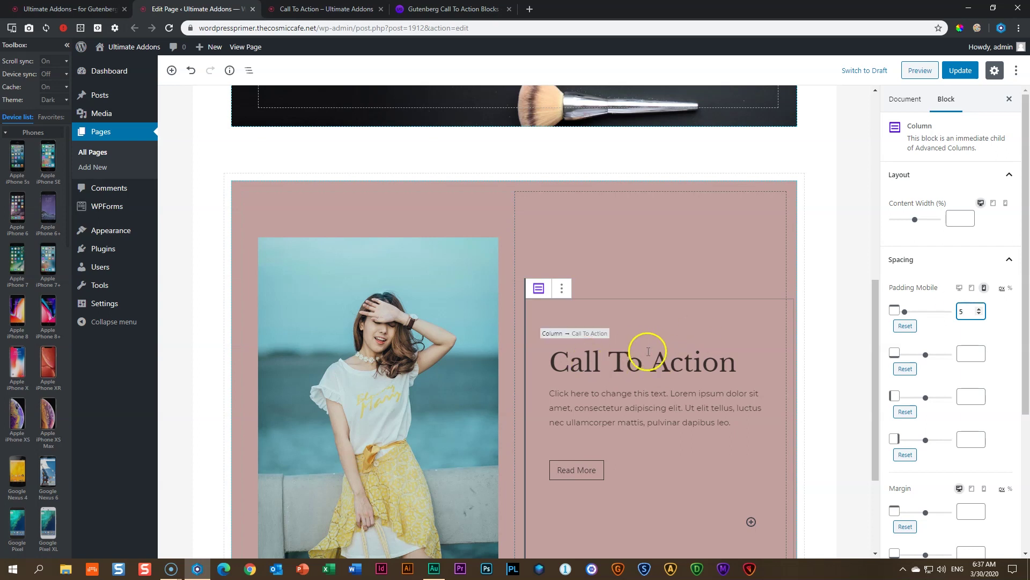
Give the Call To Action heading a mobile font size of 24 in Heading Typography and update
click(627, 360)
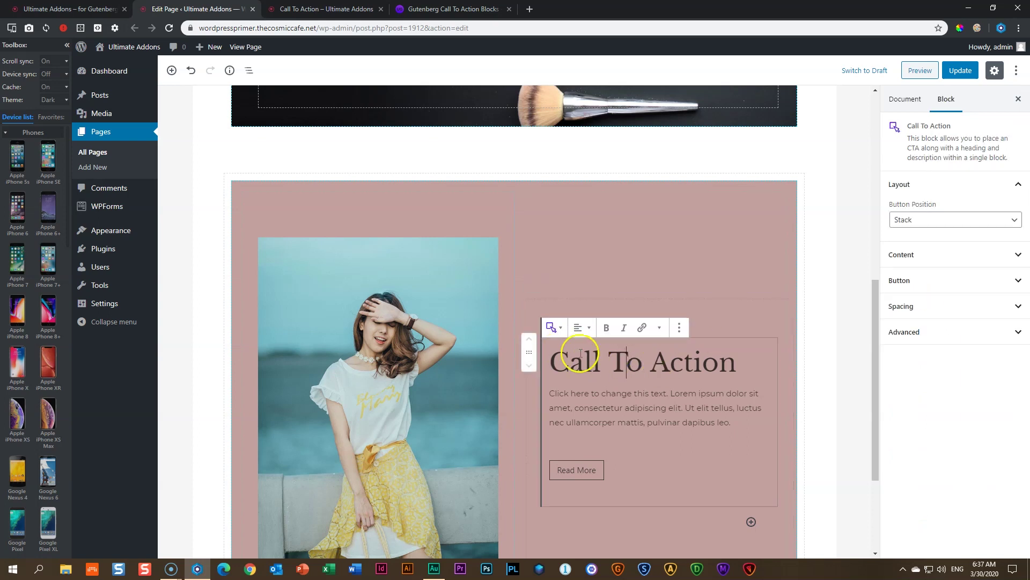
click(910, 255)
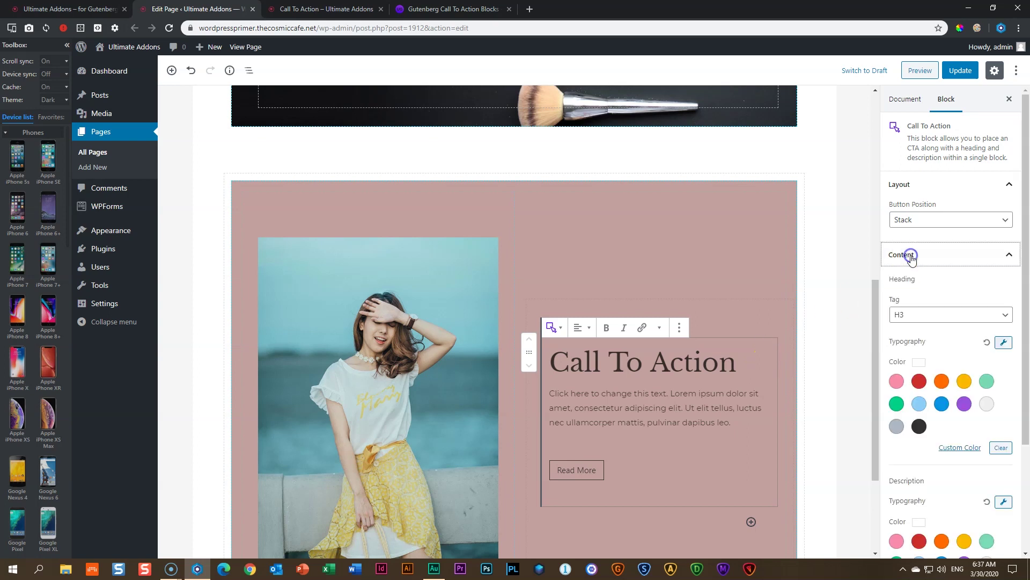
drag(1026, 275, 1026, 345)
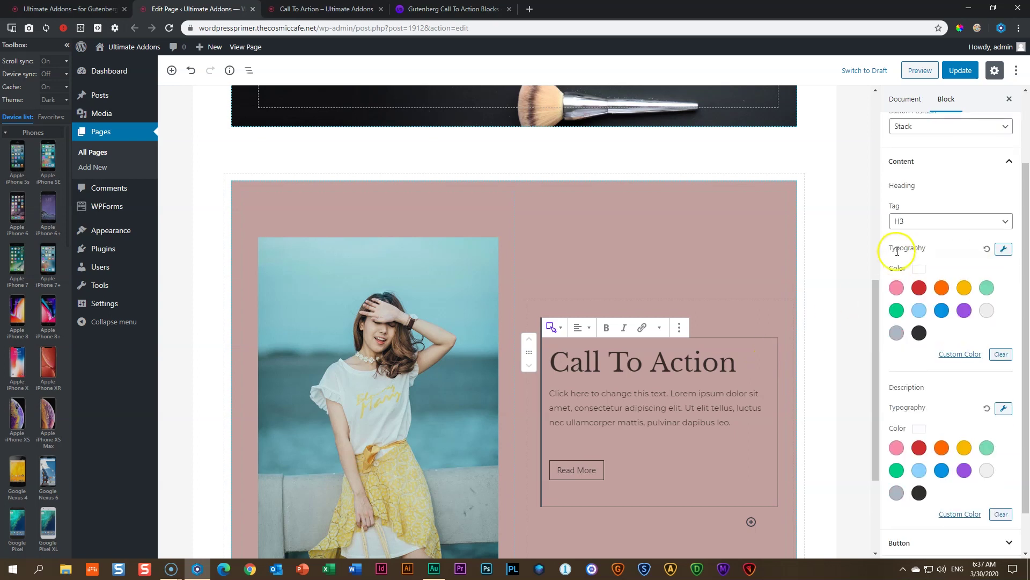
click(1004, 249)
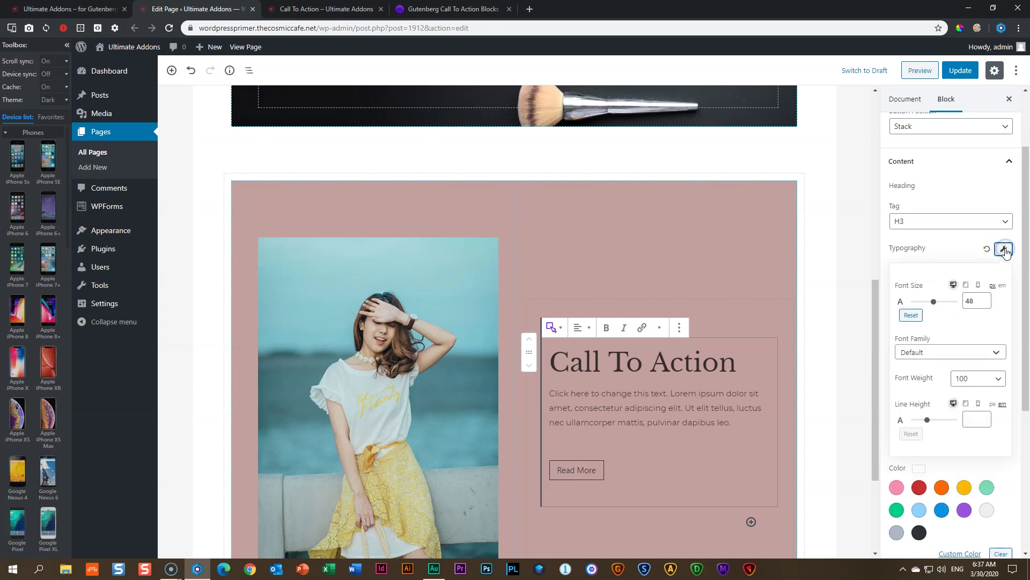
click(979, 289)
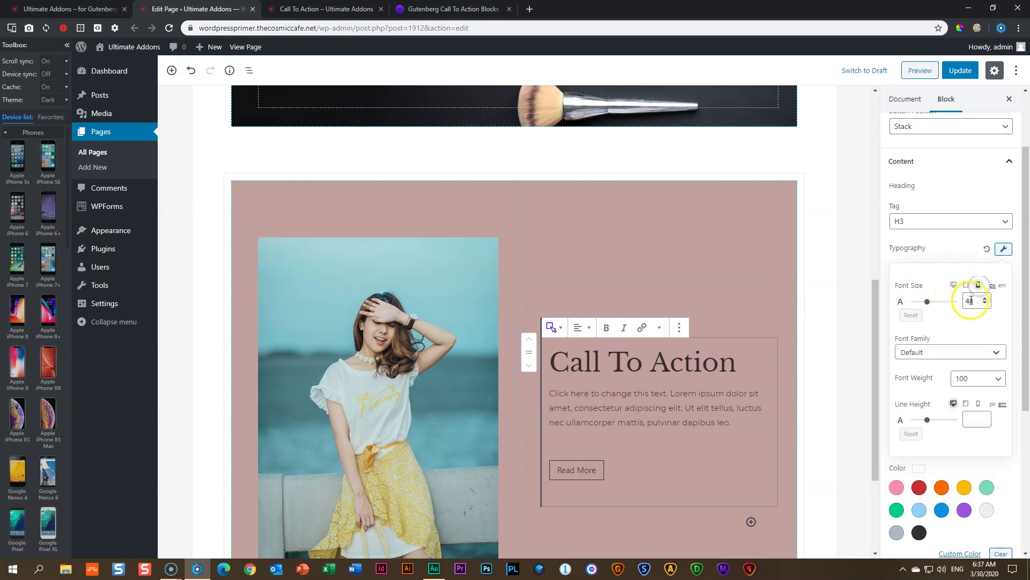
click(971, 301)
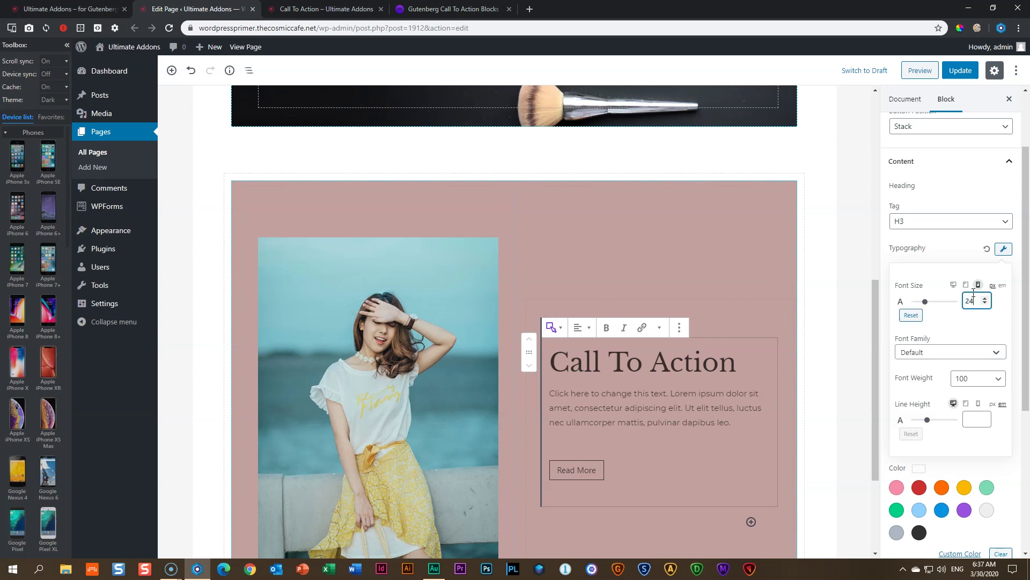
click(961, 70)
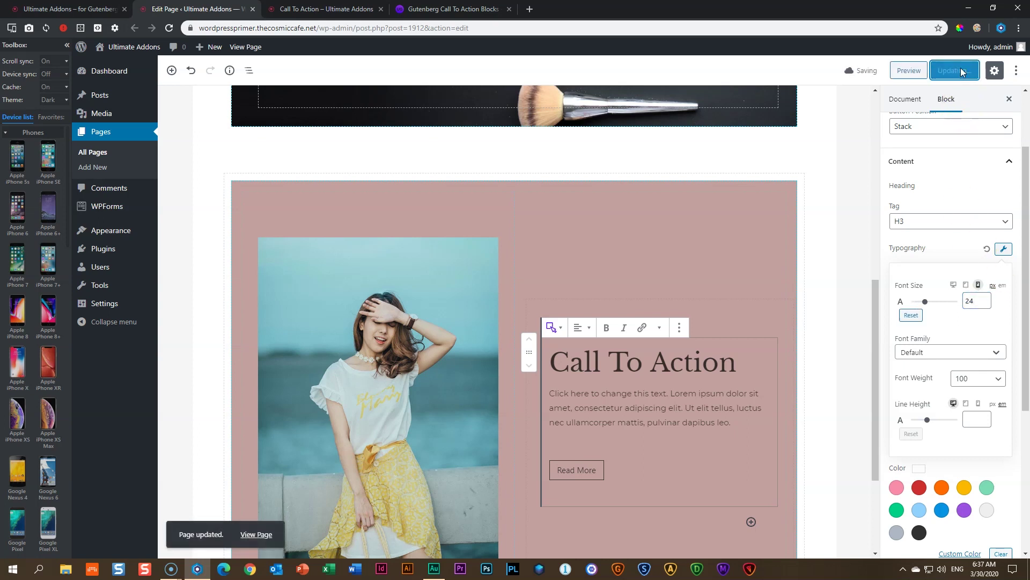
click(338, 9)
scroll(269, 214, down, 10)
scroll(269, 220, up, 5)
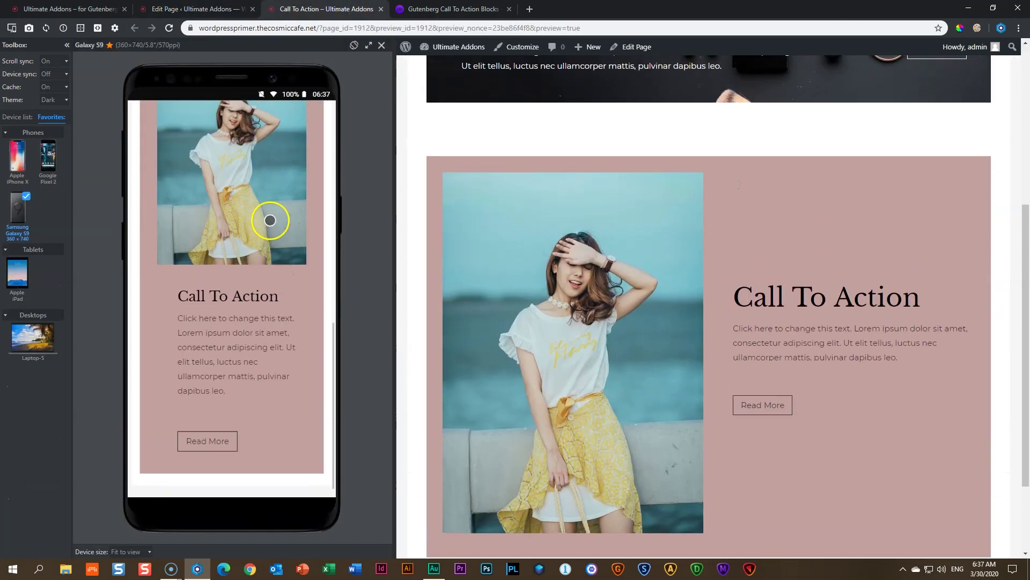
scroll(270, 220, down, 4)
scroll(270, 220, down, 2)
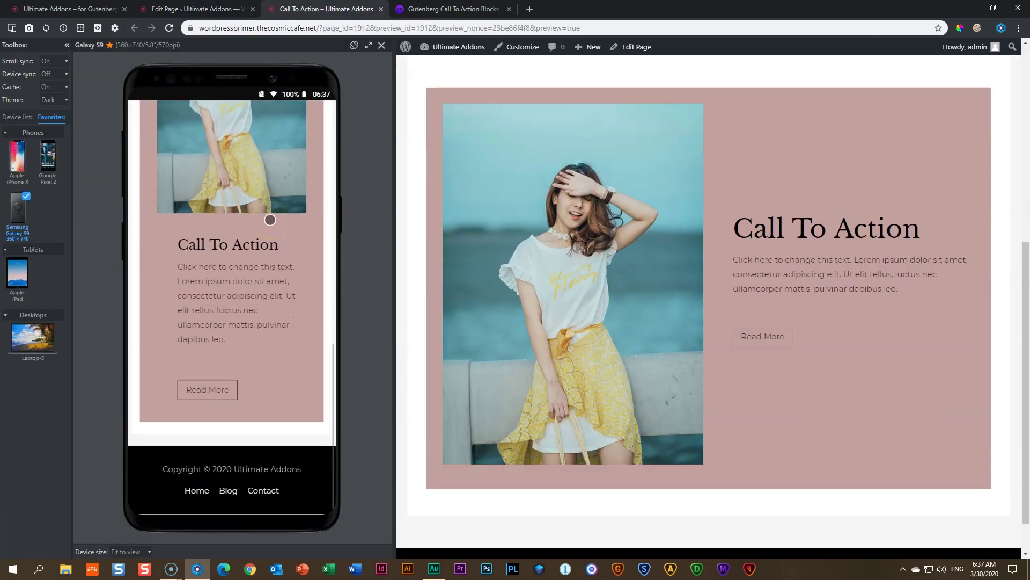
scroll(270, 220, up, 4)
scroll(270, 219, up, 4)
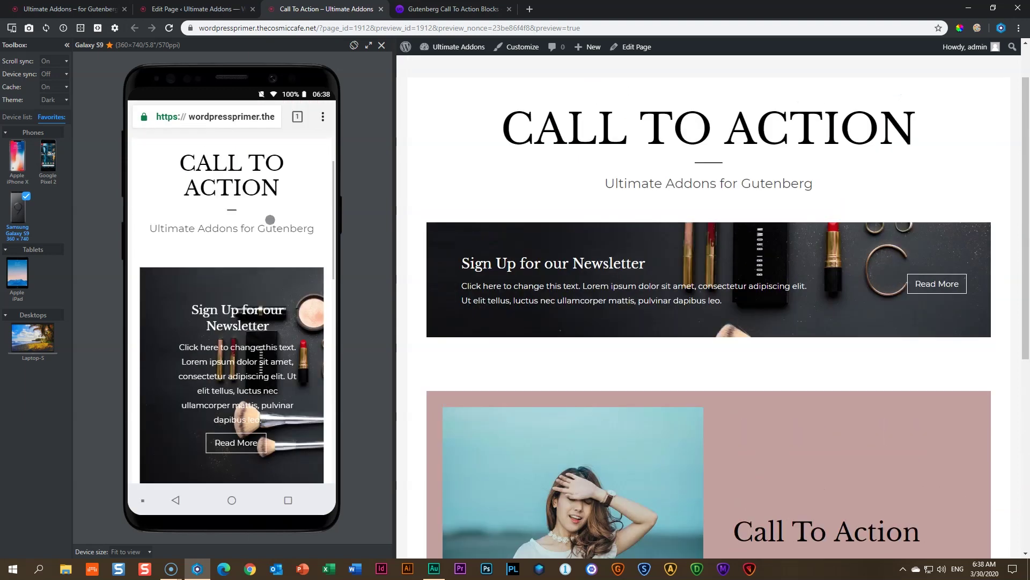
scroll(270, 219, down, 5)
scroll(270, 219, down, 3)
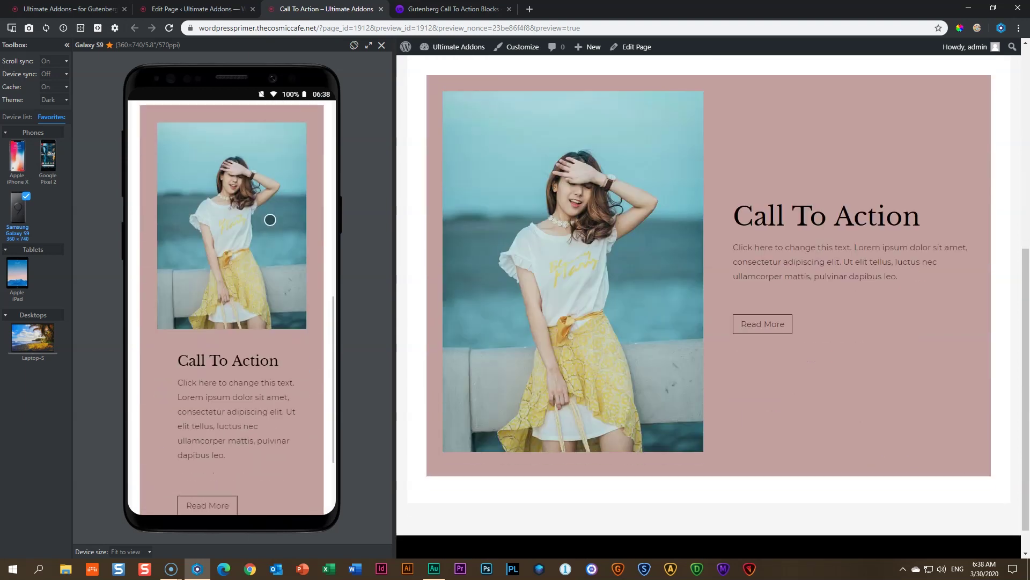
Collapse the Call To Action's Content and Layout panels, review the Button panel, then collapse it
click(201, 9)
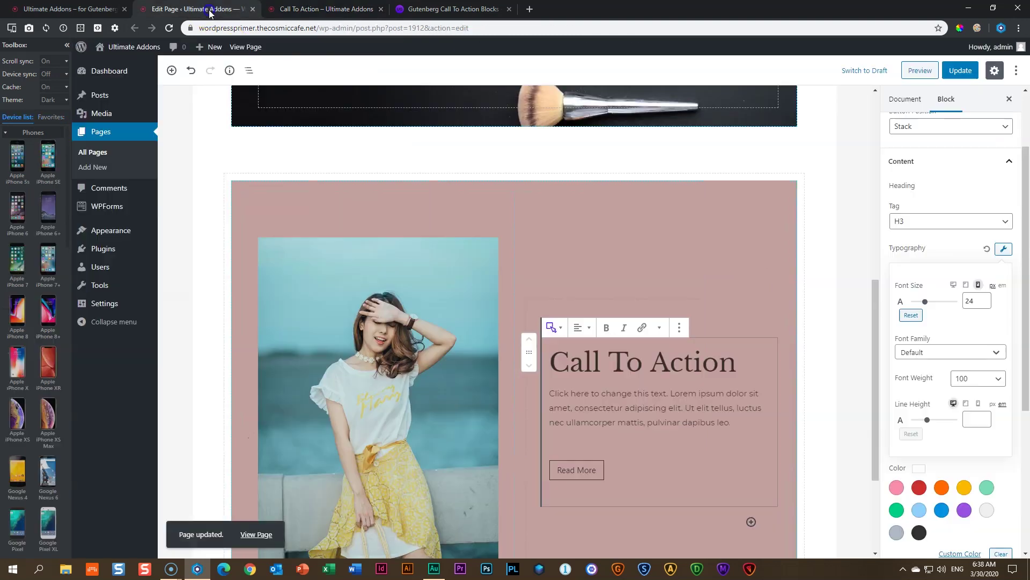
click(892, 162)
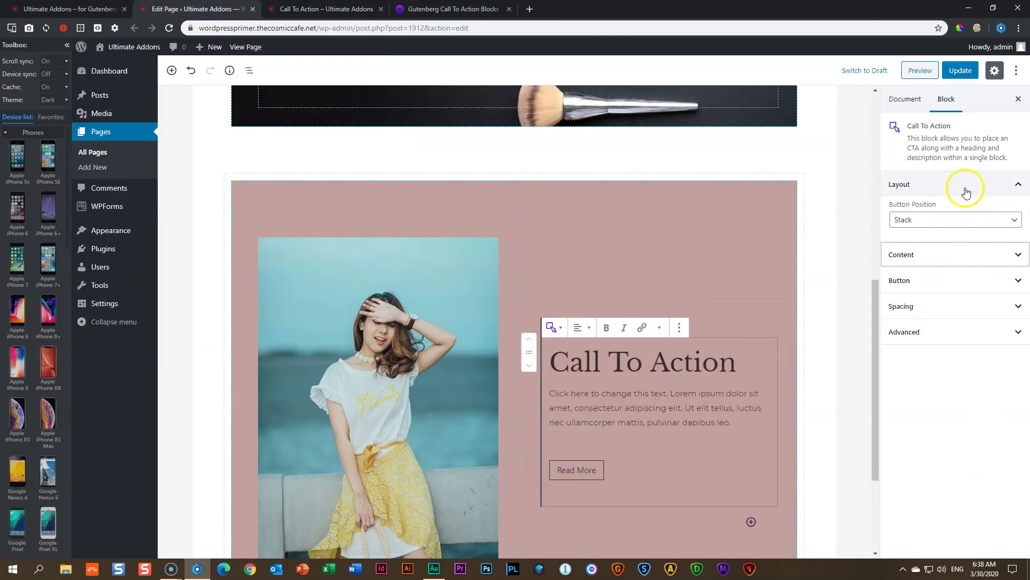
click(924, 184)
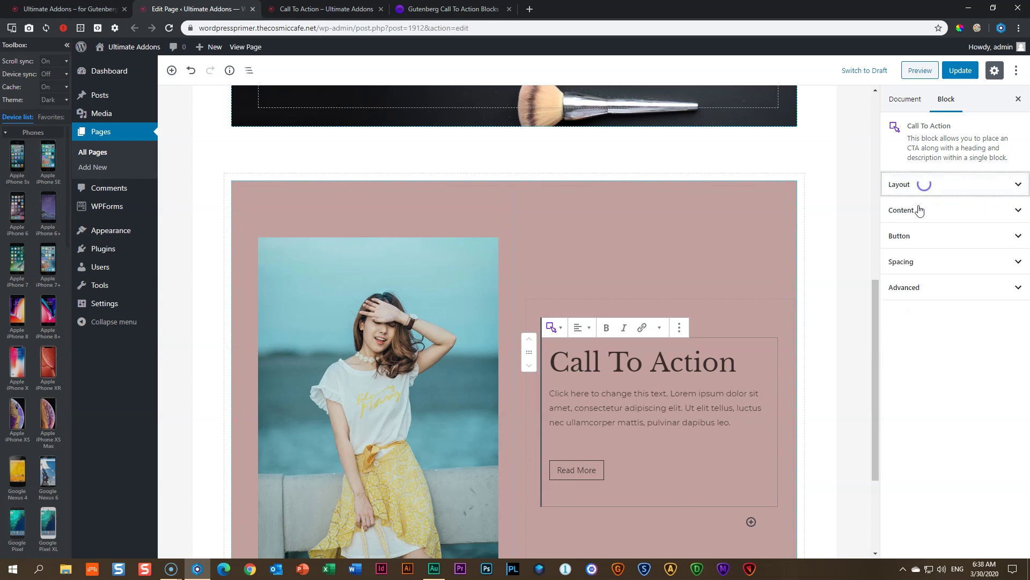
click(902, 236)
scroll(966, 280, down, 8)
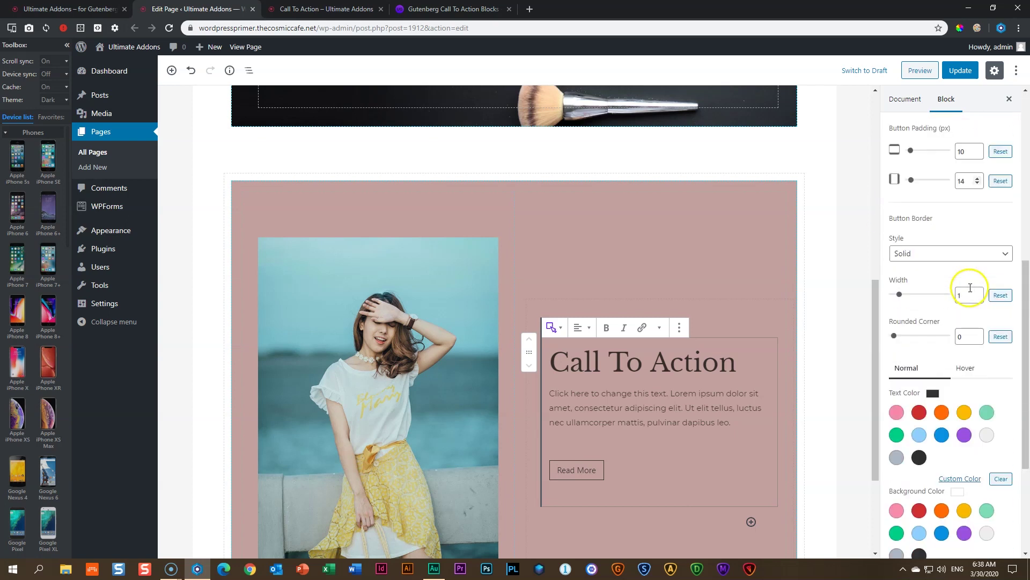
scroll(972, 293, up, 5)
scroll(973, 295, up, 5)
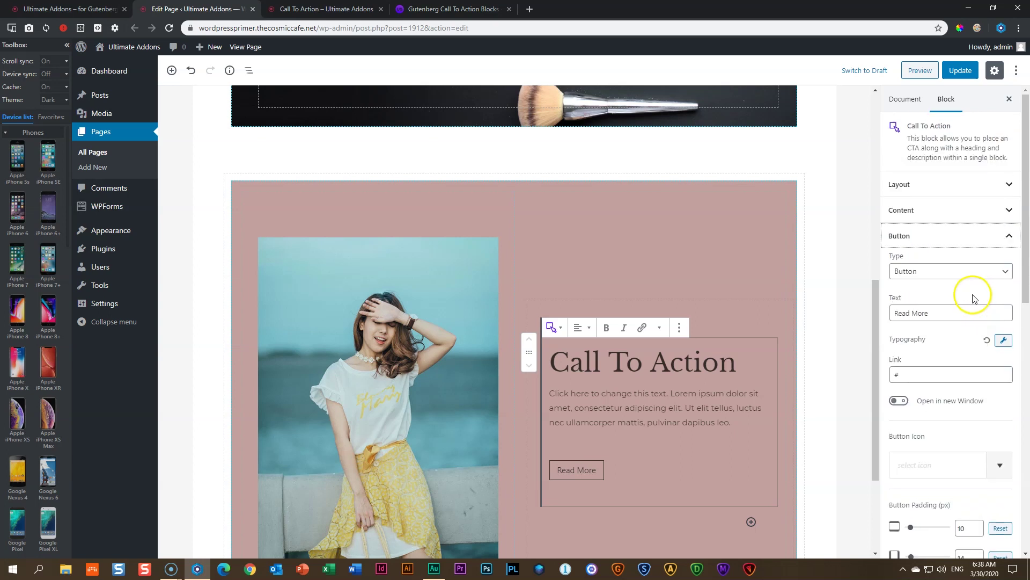
click(965, 237)
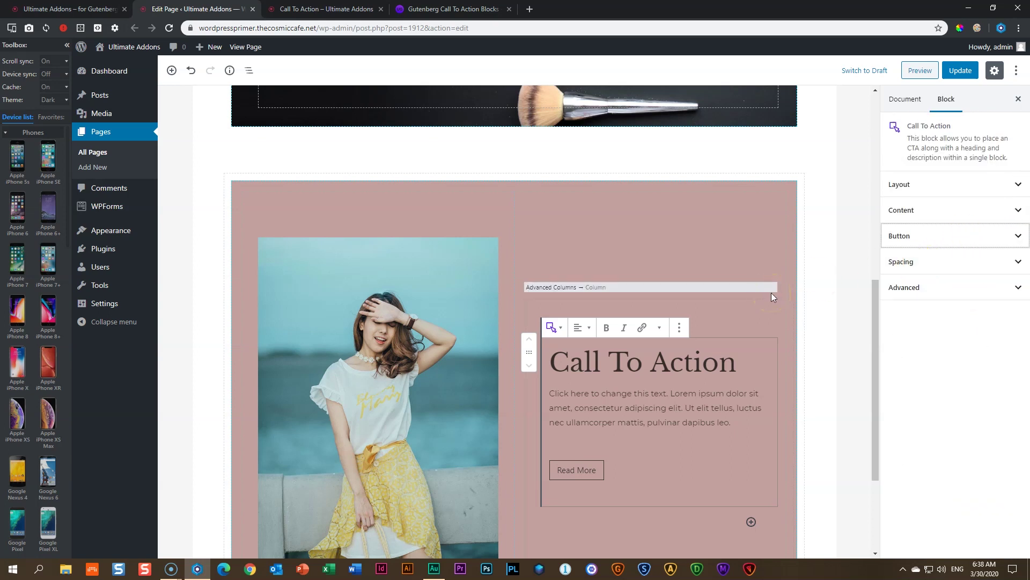
Open the Gutenberg Call To Action Blocks demo page and scroll down to its footer
click(433, 11)
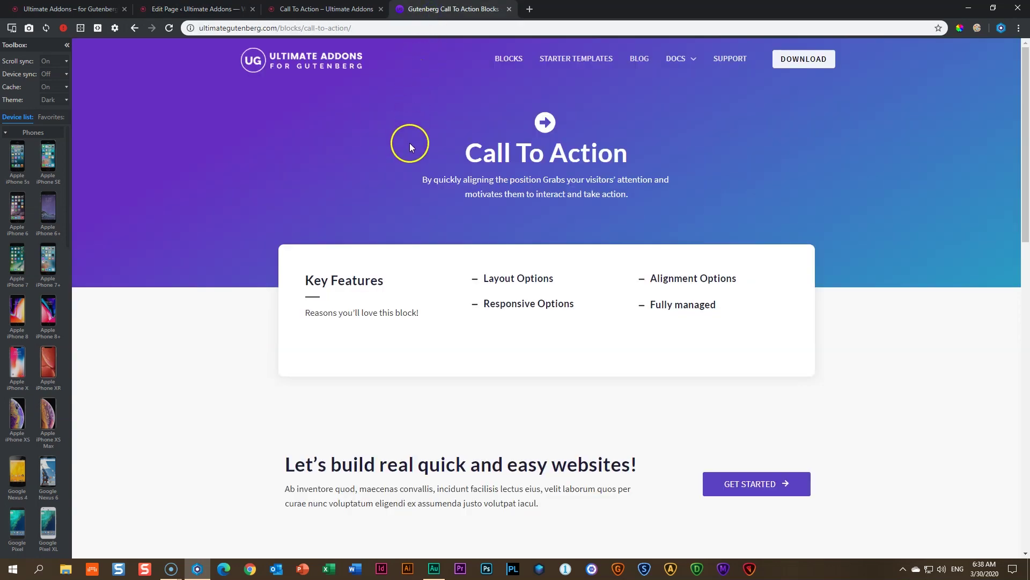
scroll(414, 143, down, 4)
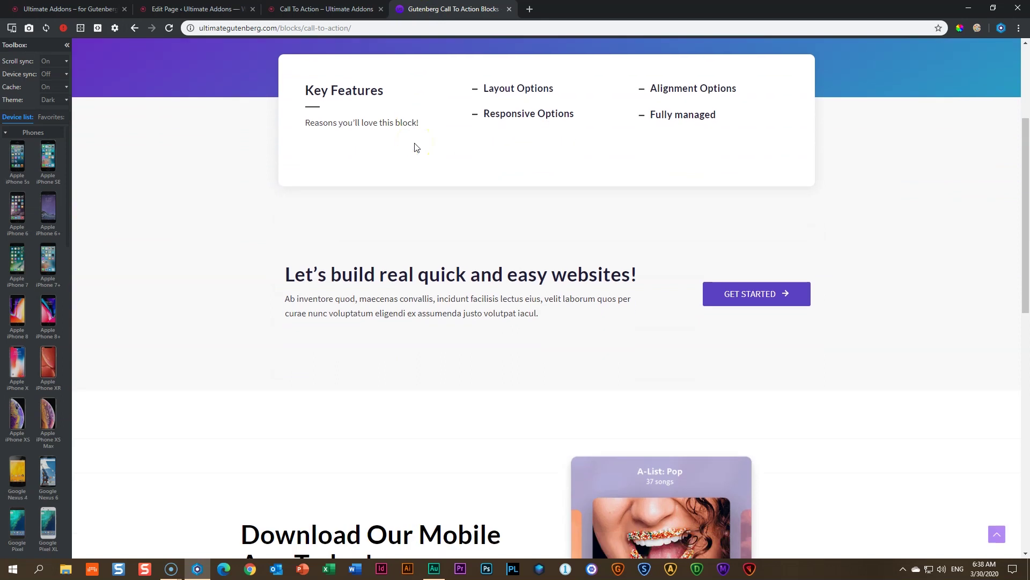
scroll(417, 148, down, 3)
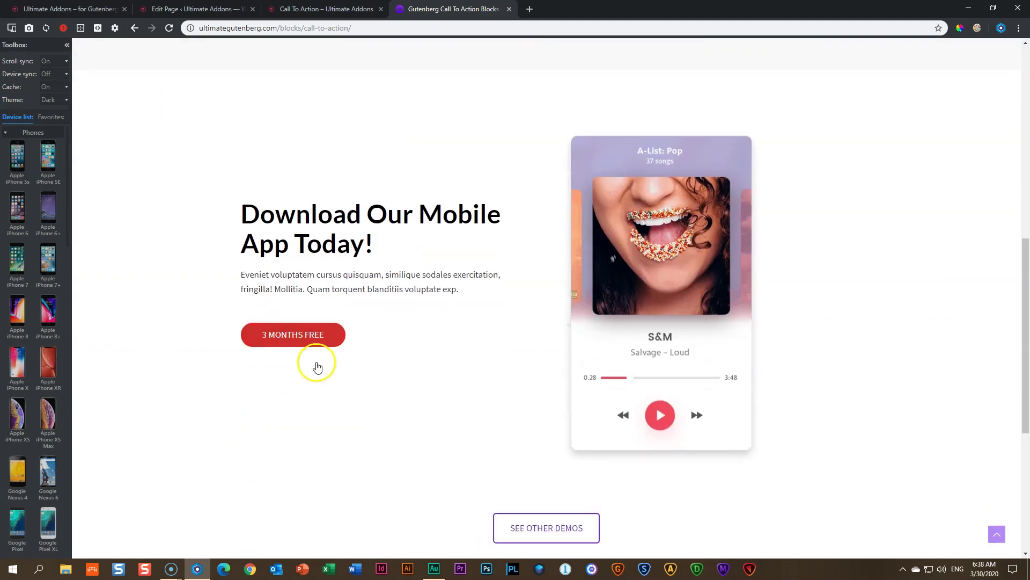
scroll(317, 361, down, 4)
scroll(559, 341, down, 1)
scroll(714, 368, down, 2)
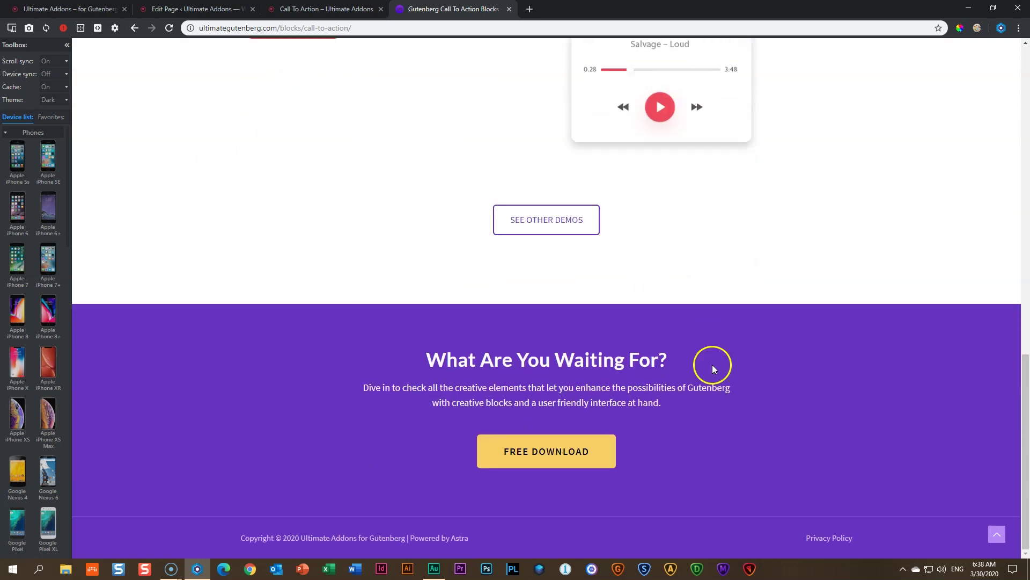